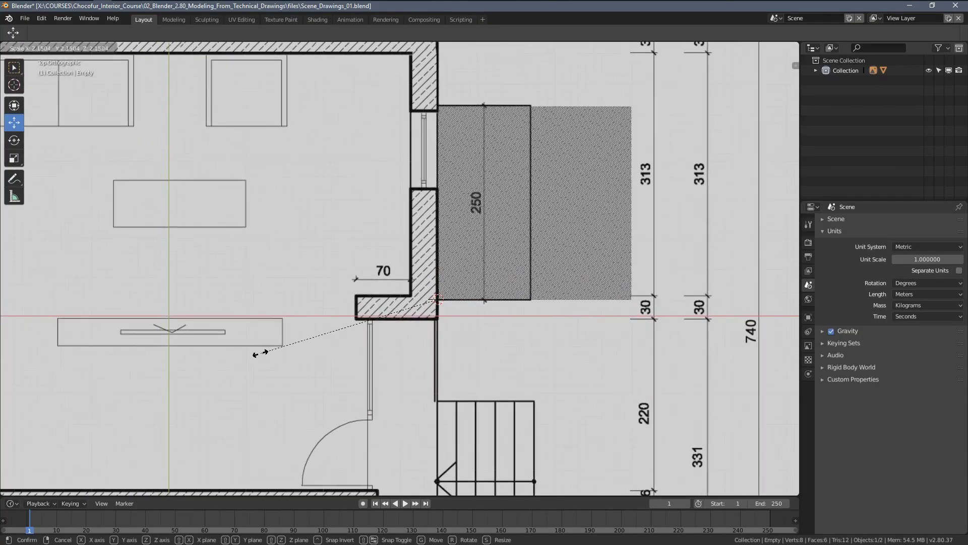
# Step: Scale the plan reference image and move the section image into alignment with it
pyautogui.click(260, 359)
pyautogui.scroll(4, 354, 273)
pyautogui.scroll(2, 387, 276)
pyautogui.press('s')
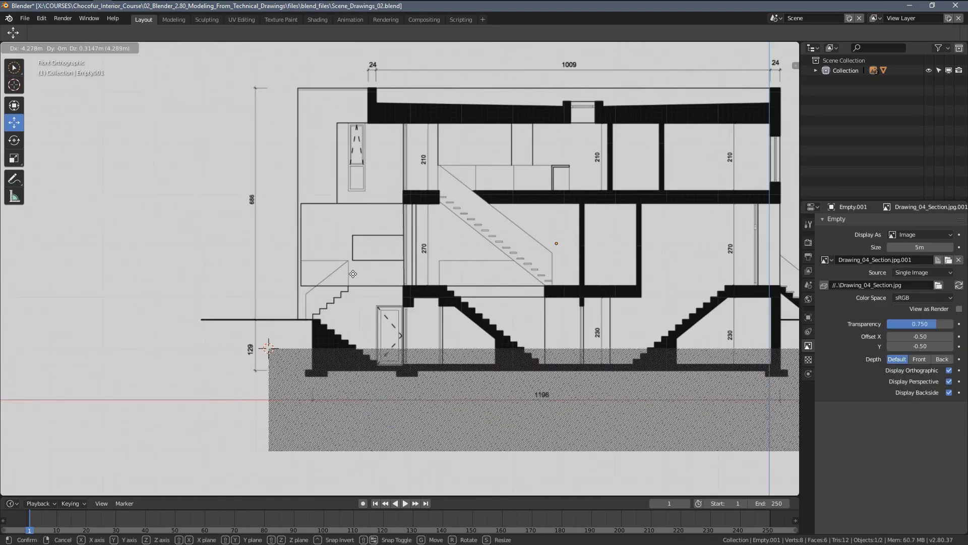
pyautogui.click(353, 274)
# Step: Start scaling the stair step cube along Z to match the drawings
pyautogui.scroll(3, 292, 286)
pyautogui.scroll(3, 342, 274)
pyautogui.scroll(2, 387, 234)
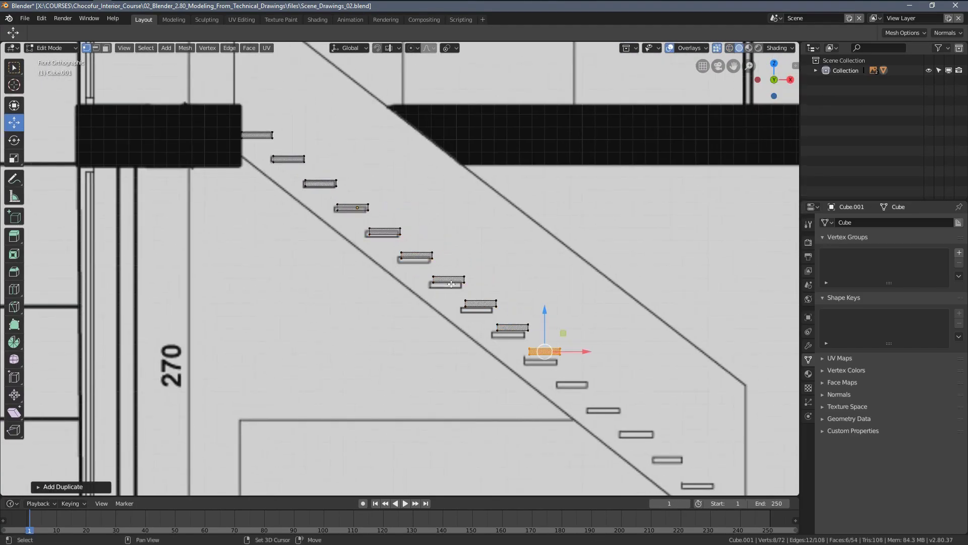
pyautogui.press('s')
pyautogui.press('z')
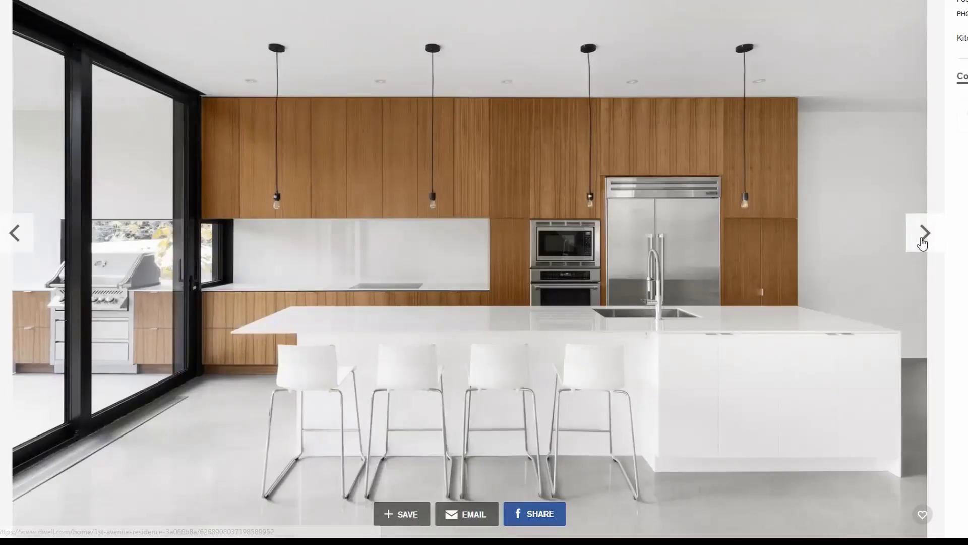
# Step: Advance to the next image of the house's ground-floor plan
pyautogui.click(922, 237)
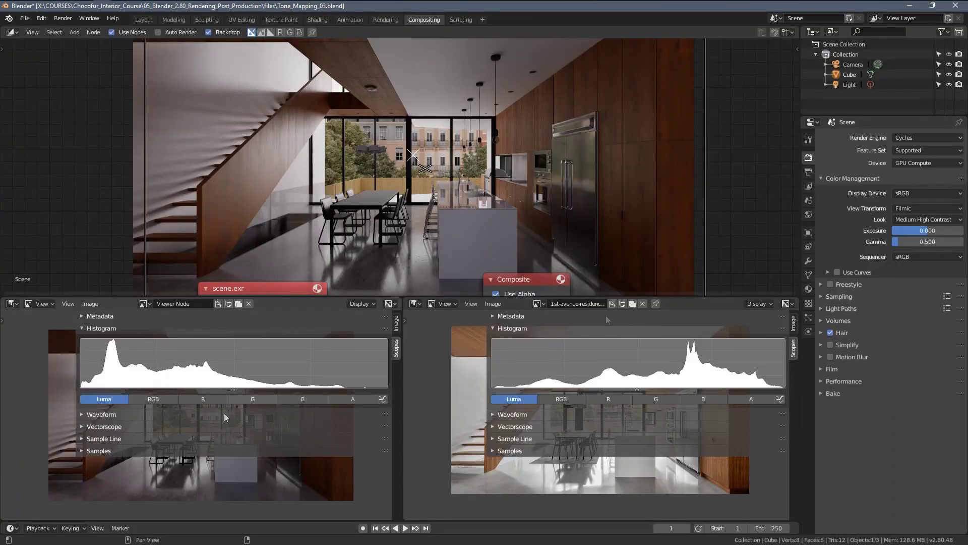
# Step: Double-click the gamma value field to edit it
pyautogui.doubleClick(924, 241)
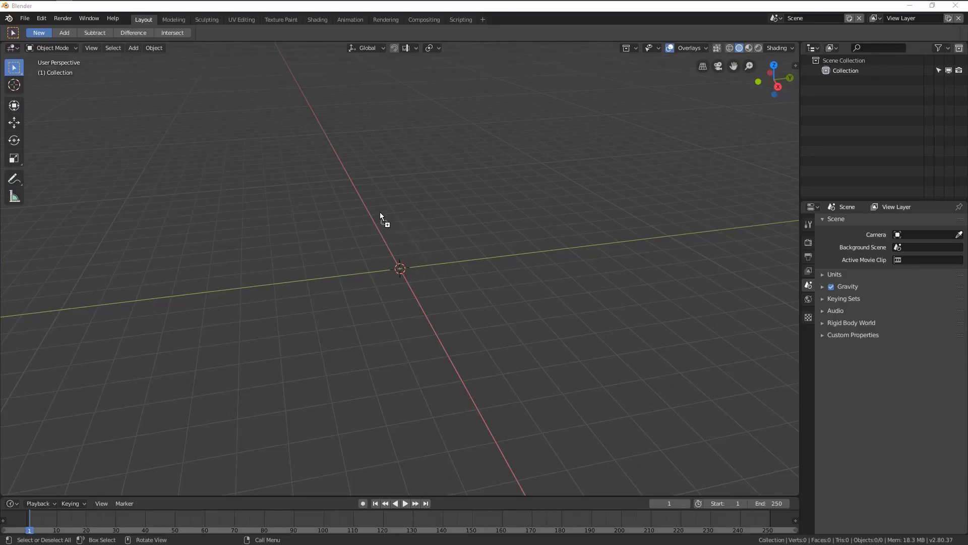
# Step: Drop the floor-plan JPG into the viewport as a reference image and orbit around it
pyautogui.moveTo(385, 218); pyautogui.dragTo(398, 228)
pyautogui.moveTo(297, 246)
pyautogui.mouseDown(button='middle')
pyautogui.moveTo(402, 248)
pyautogui.moveTo(424, 231)
pyautogui.moveTo(354, 258)
pyautogui.mouseUp(button='middle')
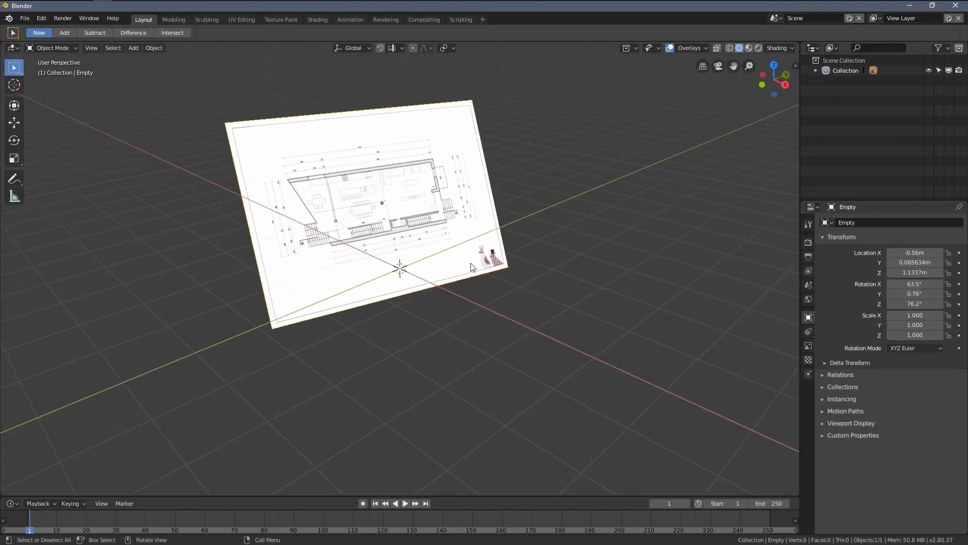
pyautogui.moveTo(471, 267)
pyautogui.mouseDown(button='middle')
pyautogui.moveTo(436, 271)
pyautogui.moveTo(380, 241)
pyautogui.mouseUp(button='middle')
pyautogui.moveTo(380, 198)
pyautogui.mouseDown(button='middle')
pyautogui.moveTo(575, 198)
pyautogui.moveTo(562, 211)
pyautogui.moveTo(495, 226)
pyautogui.mouseUp(button='middle')
pyautogui.moveTo(430, 195)
pyautogui.mouseDown(button='middle')
pyautogui.moveTo(401, 237)
pyautogui.moveTo(376, 160)
pyautogui.mouseUp(button='middle')
pyautogui.moveTo(283, 122); pyautogui.dragTo(402, 234)
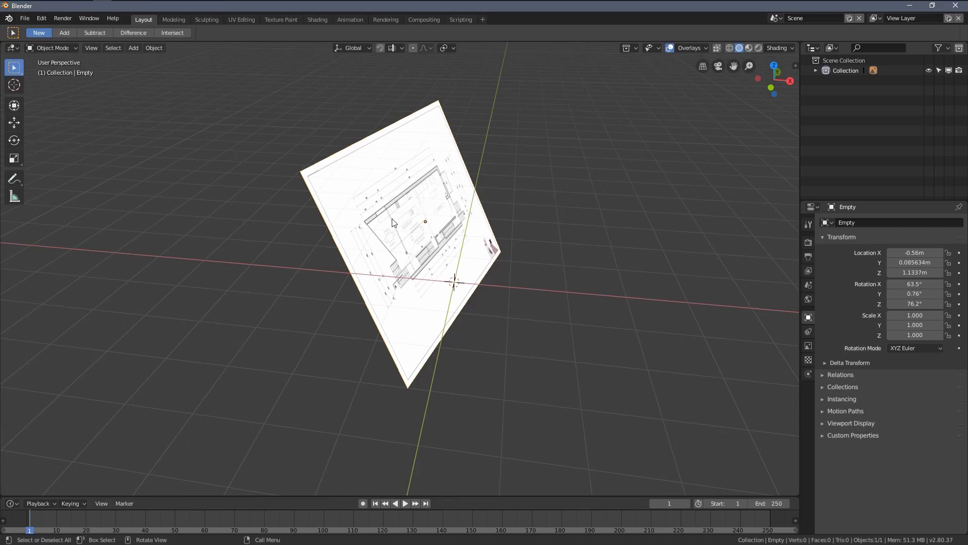
# Step: Clear the image's rotation and location so it lies flat at the origin, viewed from the top
pyautogui.hotkey('alt', 'r')
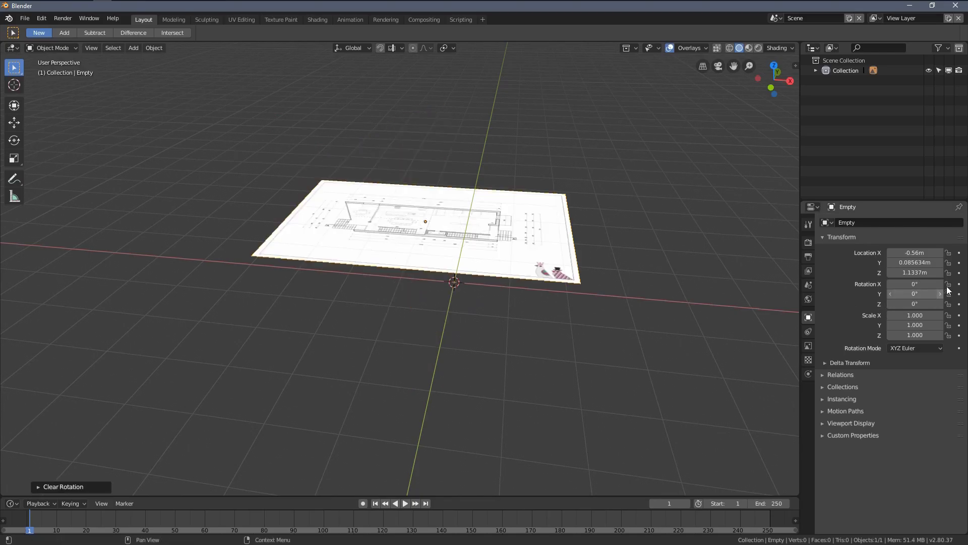
pyautogui.moveTo(439, 222); pyautogui.dragTo(461, 249, button='middle')
pyautogui.hotkey('alt', 'g')
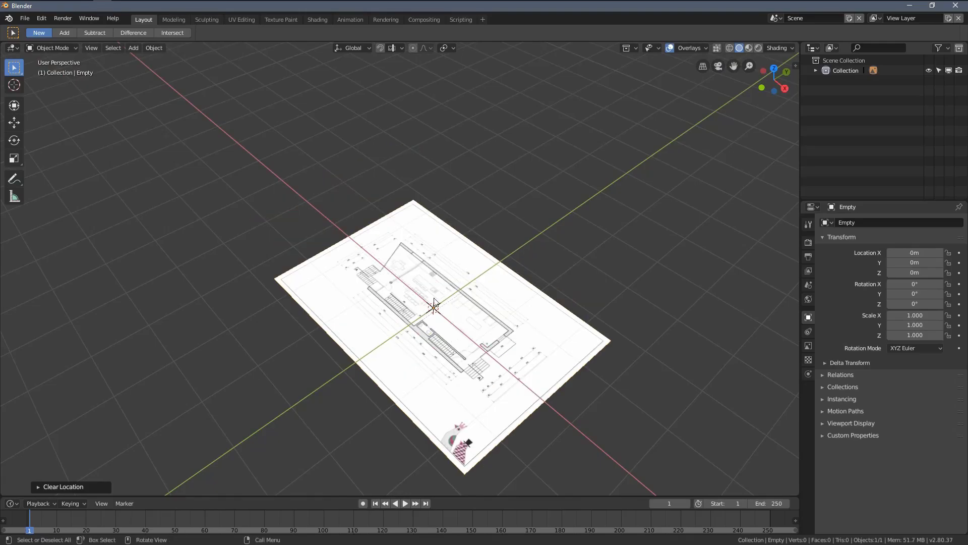
pyautogui.moveTo(433, 306)
pyautogui.mouseDown(button='middle')
pyautogui.moveTo(644, 330)
pyautogui.moveTo(467, 277)
pyautogui.moveTo(462, 258)
pyautogui.mouseUp(button='middle')
pyautogui.scroll(3, 462, 258)
pyautogui.moveTo(515, 233); pyautogui.dragTo(465, 274, button='middle')
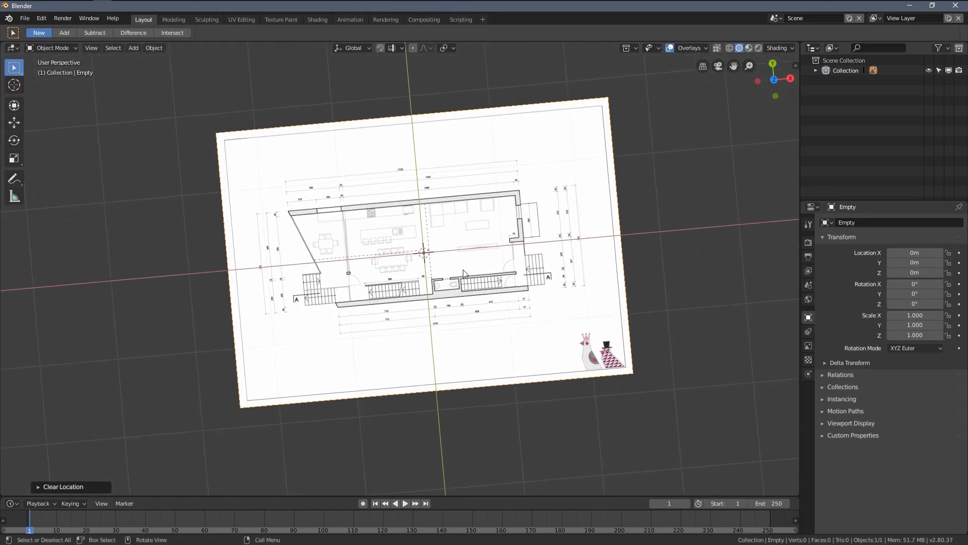
pyautogui.press('KP_7')
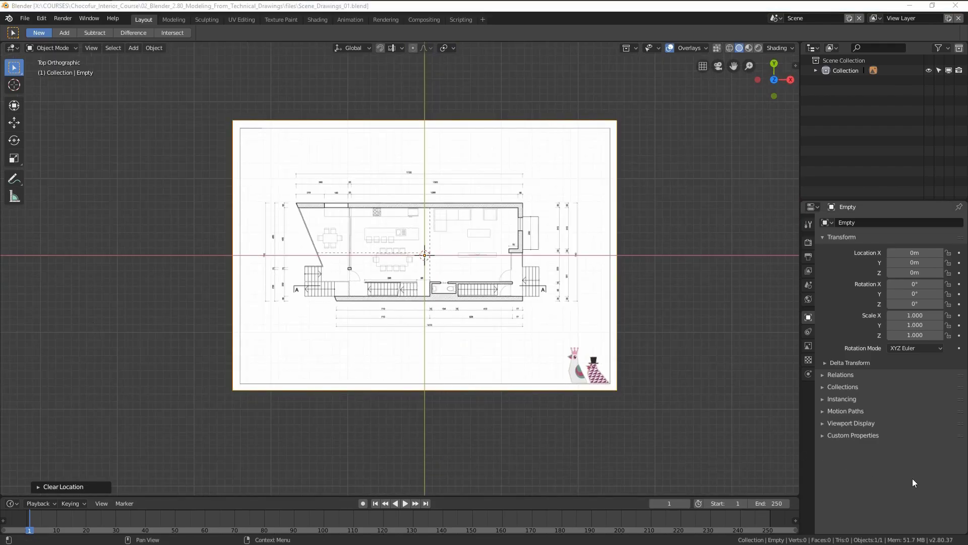
# Step: Set the floor-plan Empty's image transparency to 0.75 in its Object Data properties
pyautogui.click(482, 164)
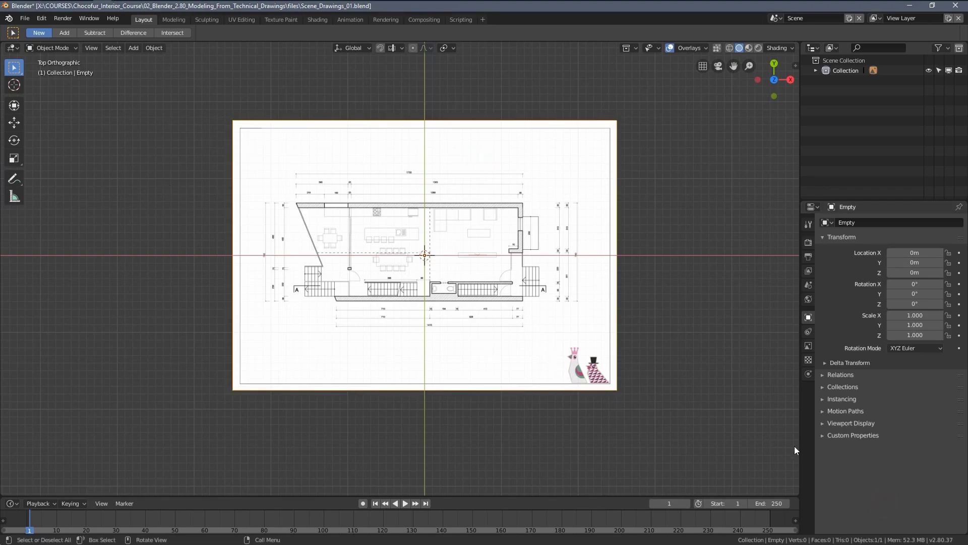
pyautogui.click(809, 346)
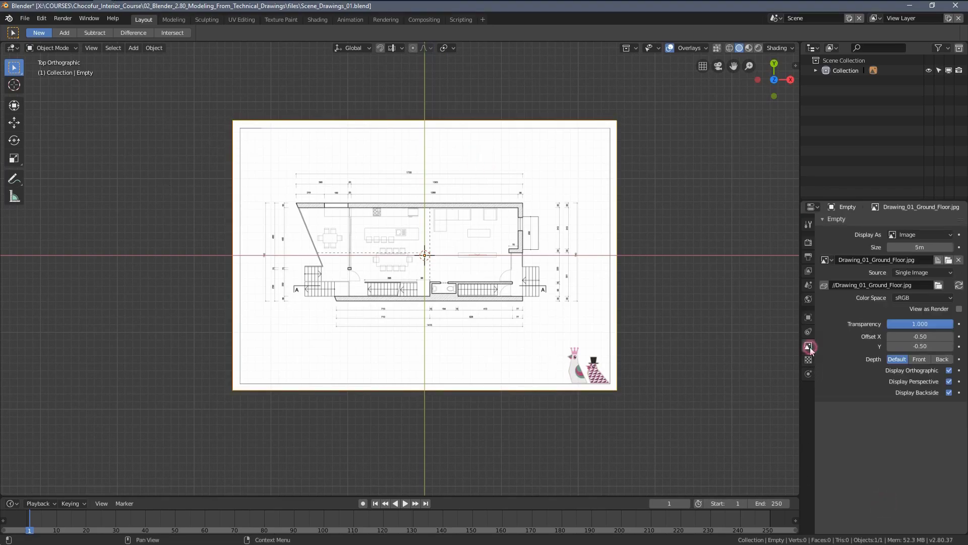
pyautogui.scroll(2, 428, 348)
pyautogui.moveTo(400, 352)
pyautogui.mouseDown(button='middle')
pyautogui.moveTo(473, 306)
pyautogui.moveTo(457, 313)
pyautogui.mouseUp(button='middle')
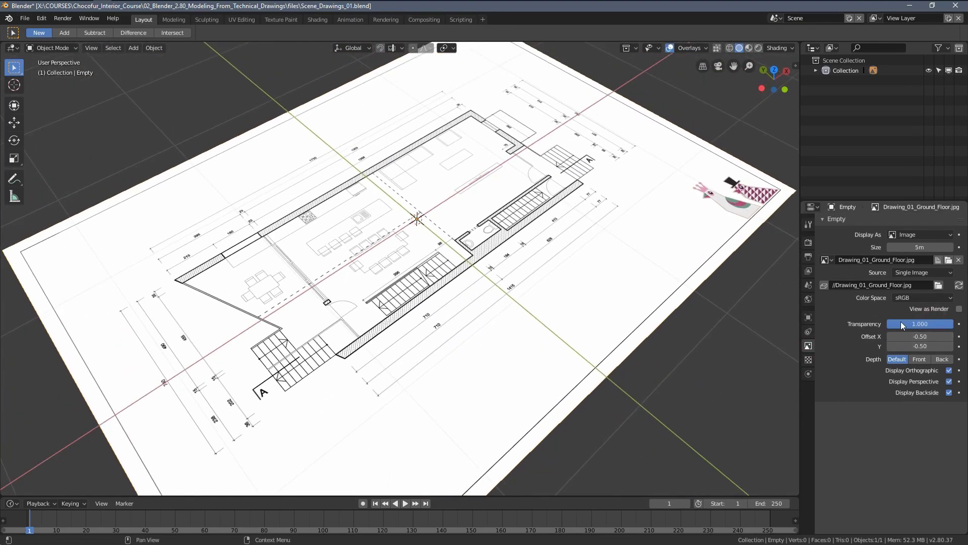
pyautogui.moveTo(905, 322)
pyautogui.mouseDown()
pyautogui.moveTo(867, 322)
pyautogui.moveTo(875, 323)
pyautogui.mouseUp()
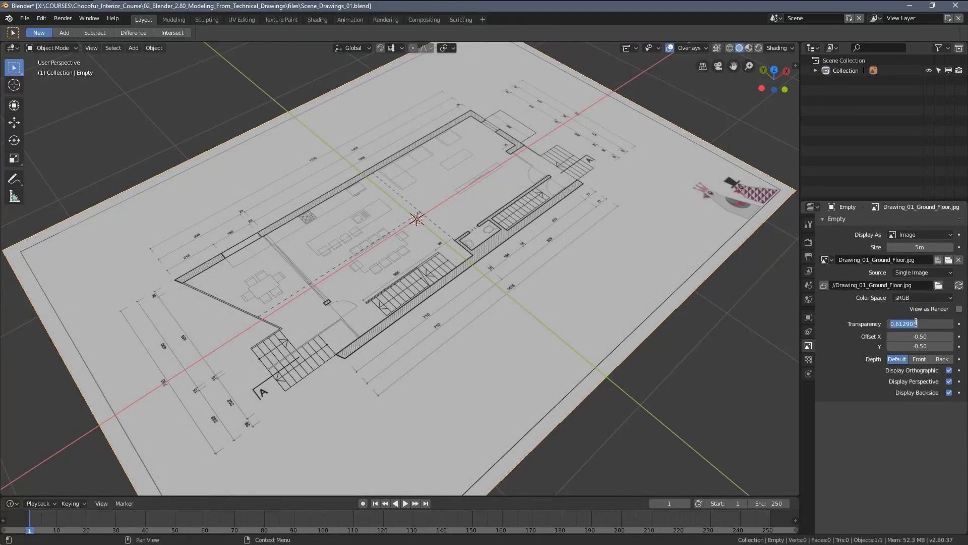
pyautogui.write('5')
pyautogui.press('Return')
pyautogui.moveTo(268, 214); pyautogui.dragTo(268, 220, button='middle')
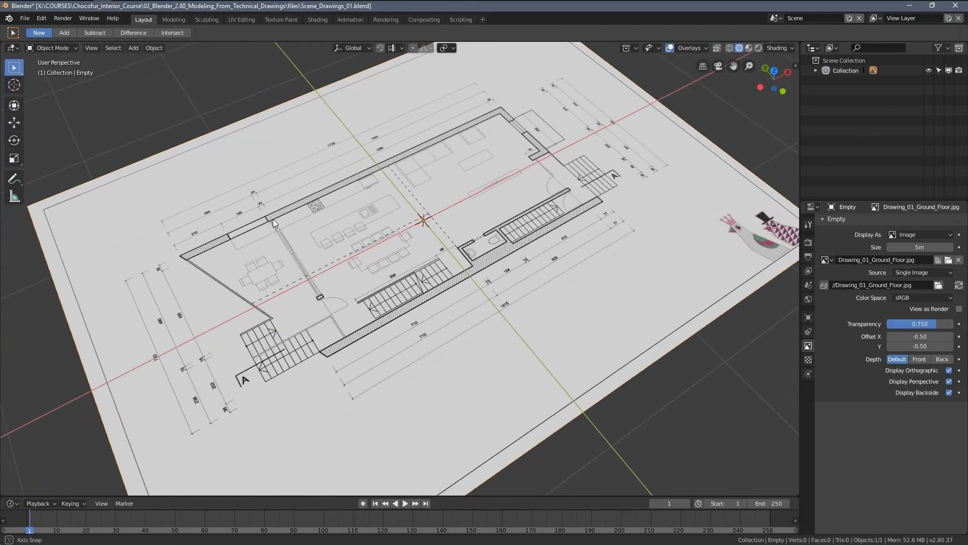
pyautogui.scroll(-3, 268, 220)
pyautogui.moveTo(344, 221); pyautogui.dragTo(380, 224, button='middle')
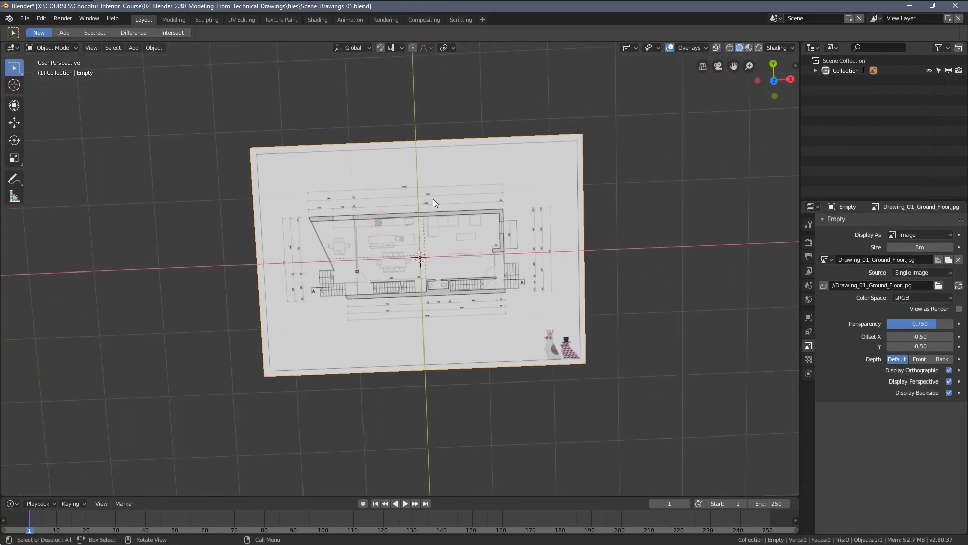
pyautogui.moveTo(464, 204)
pyautogui.mouseDown(button='middle')
pyautogui.moveTo(517, 233)
pyautogui.moveTo(571, 190)
pyautogui.moveTo(475, 186)
pyautogui.moveTo(510, 177)
pyautogui.moveTo(494, 174)
pyautogui.mouseUp(button='middle')
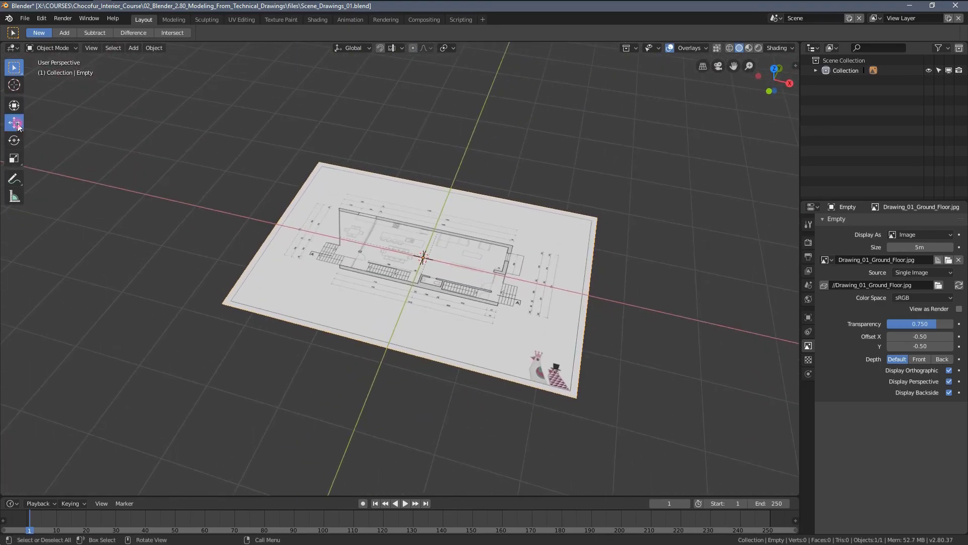
# Step: With the Move tool, test moving, rotating and scaling the drawing, cancelling each
pyautogui.click(19, 125)
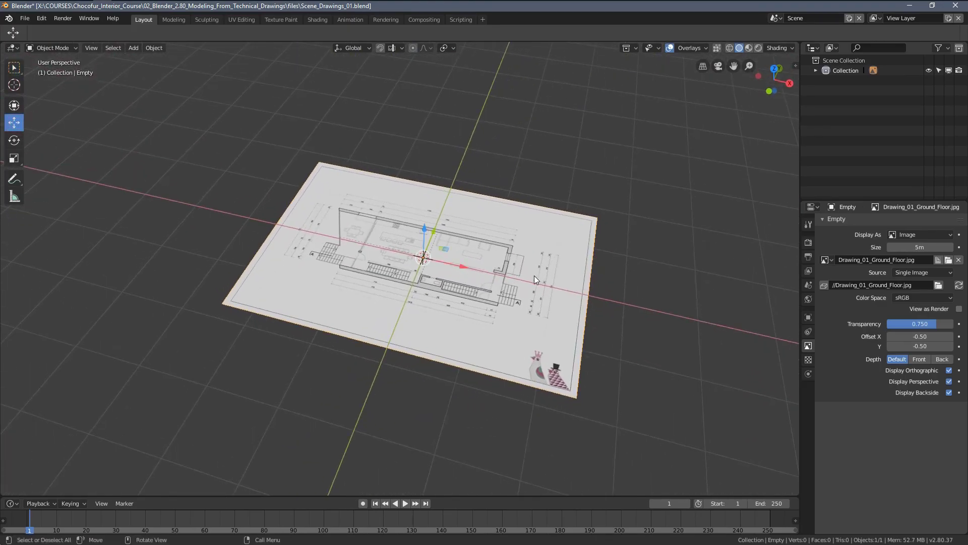
pyautogui.press('g')
pyautogui.press('Escape')
pyautogui.press('r')
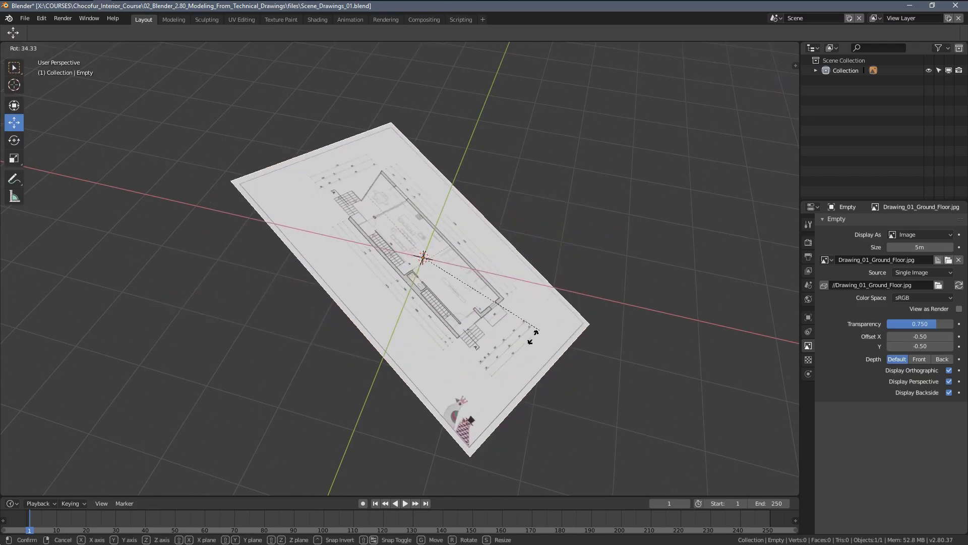
pyautogui.press('Escape')
pyautogui.press('s')
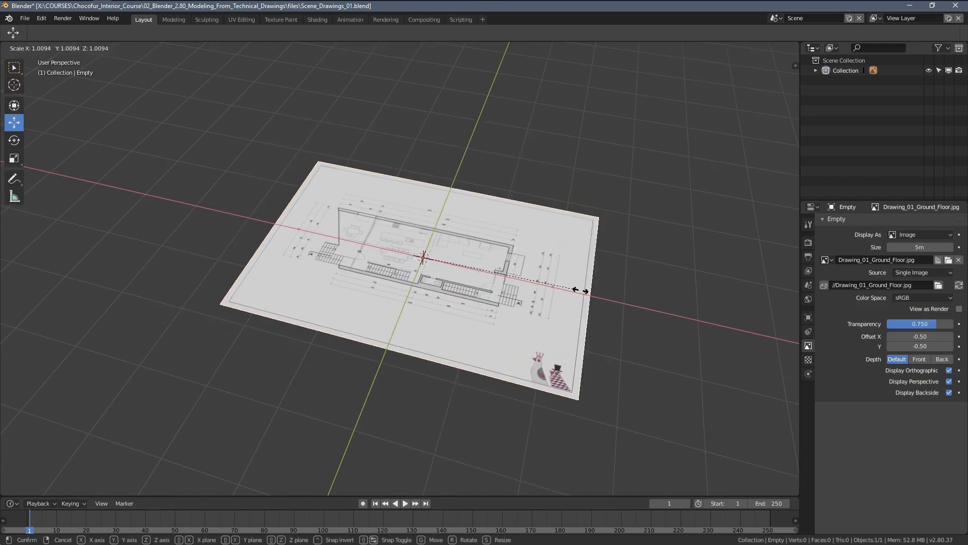
pyautogui.press('Escape')
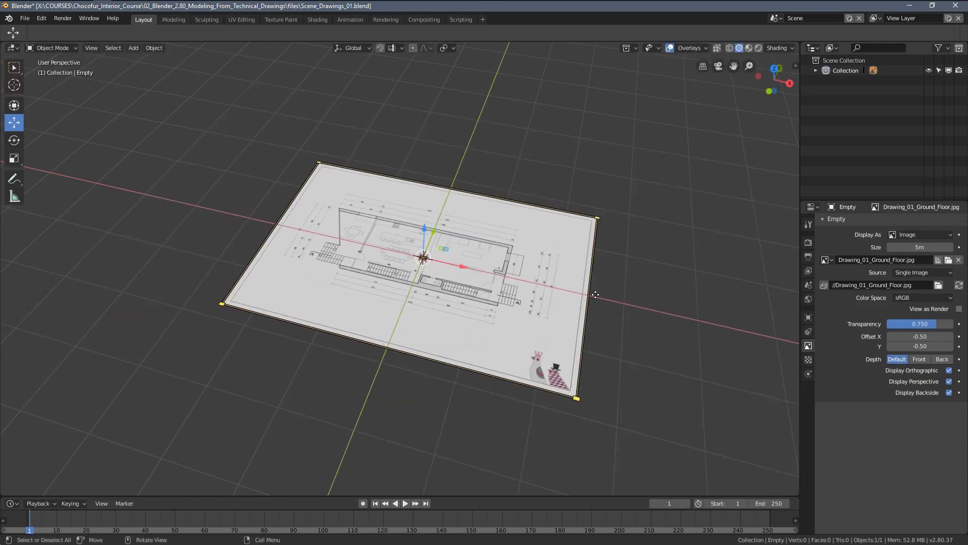
# Step: Frame the whole floor plan in top view and save the scene
pyautogui.press('KP_7')
pyautogui.scroll(3, 595, 294)
pyautogui.scroll(1, 475, 271)
pyautogui.scroll(1, 453, 272)
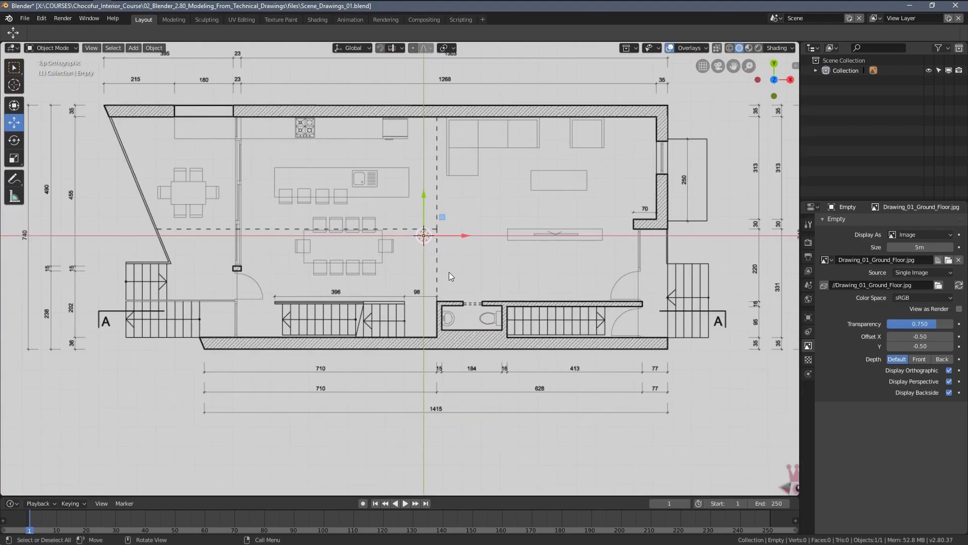
pyautogui.scroll(2, 490, 292)
pyautogui.scroll(1, 687, 261)
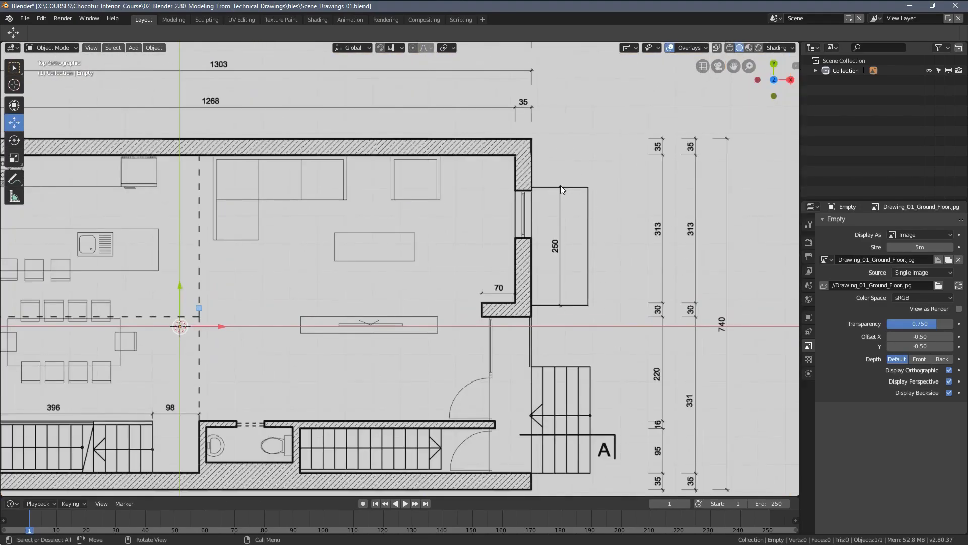
pyautogui.press('Home')
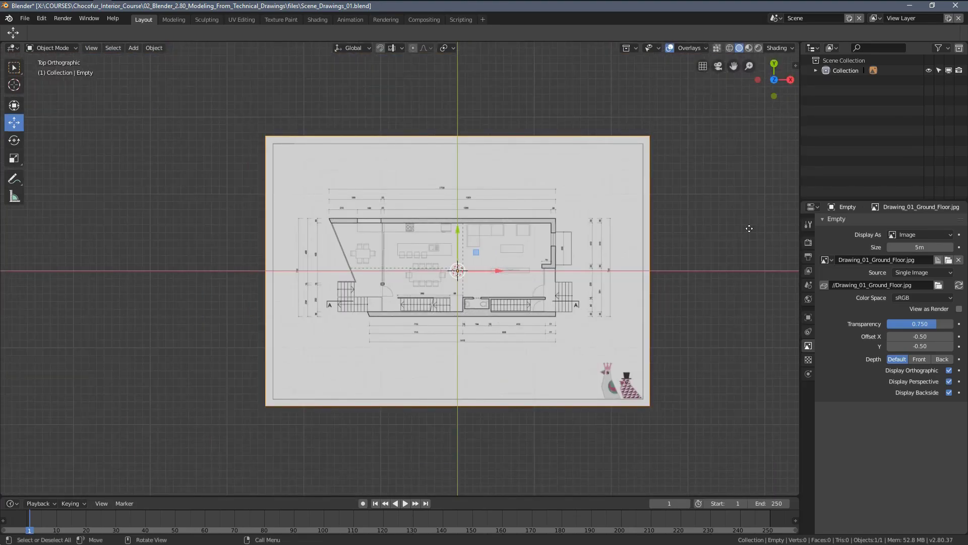
pyautogui.scroll(2, 285, 130)
pyautogui.keyDown('shift'); pyautogui.moveTo(445, 221); pyautogui.dragTo(388, 224, button='middle'); pyautogui.keyUp('shift')
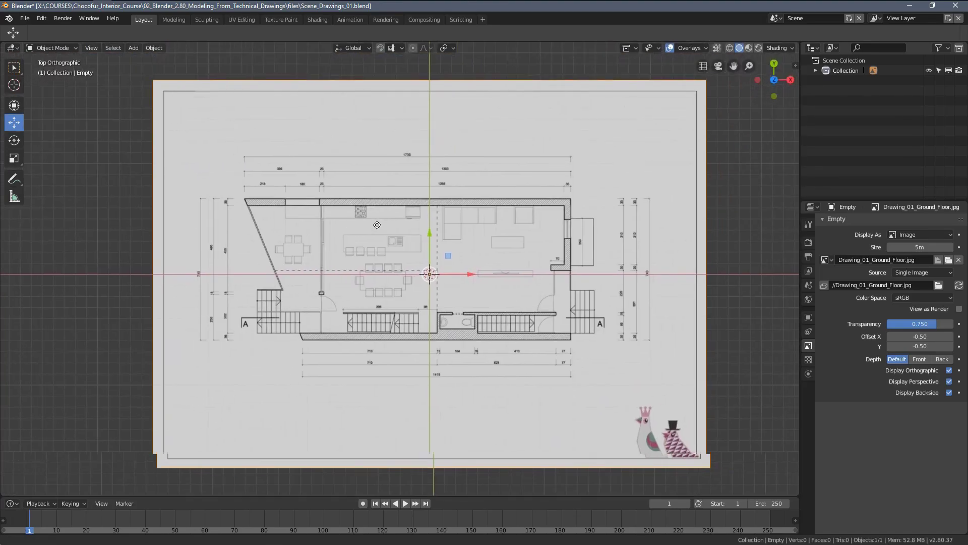
pyautogui.hotkey('ctrl', 's')
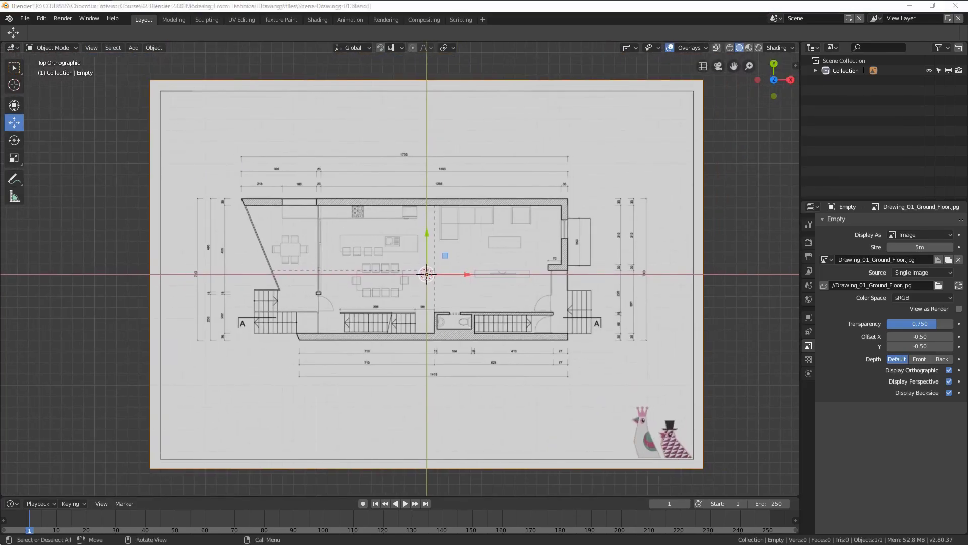
# Step: Set the scene's metric Length unit to Meters and zoom out to the whole plan
pyautogui.click(869, 489)
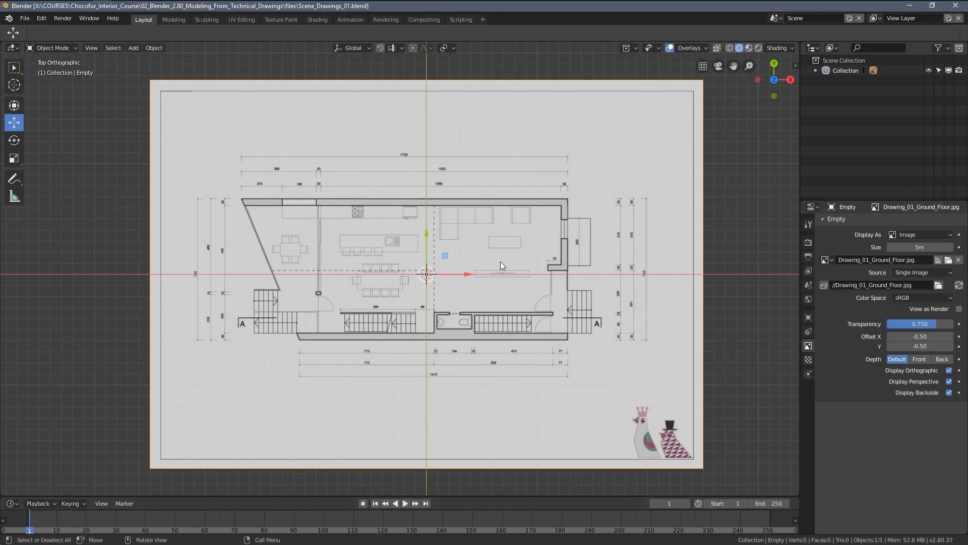
pyautogui.click(808, 286)
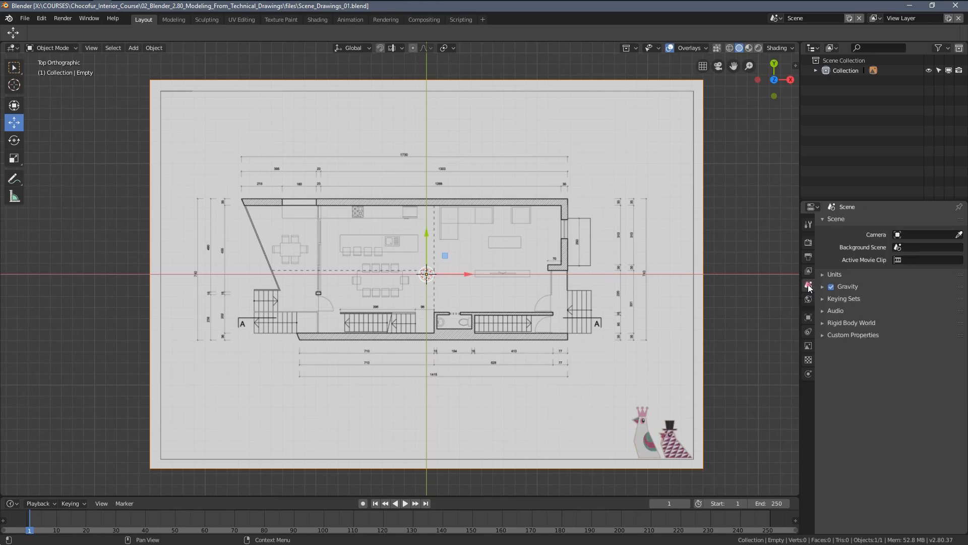
pyautogui.click(822, 220)
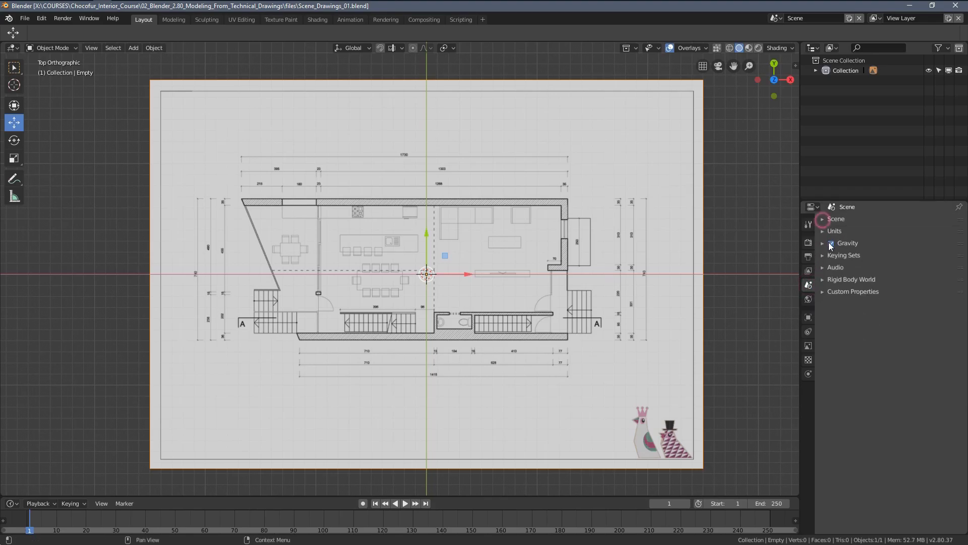
pyautogui.click(822, 231)
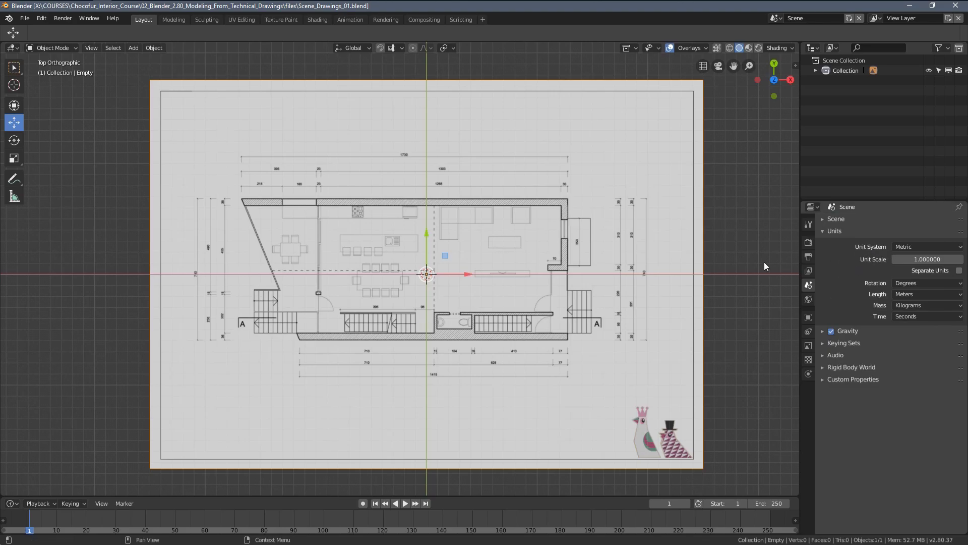
pyautogui.scroll(2, 433, 300)
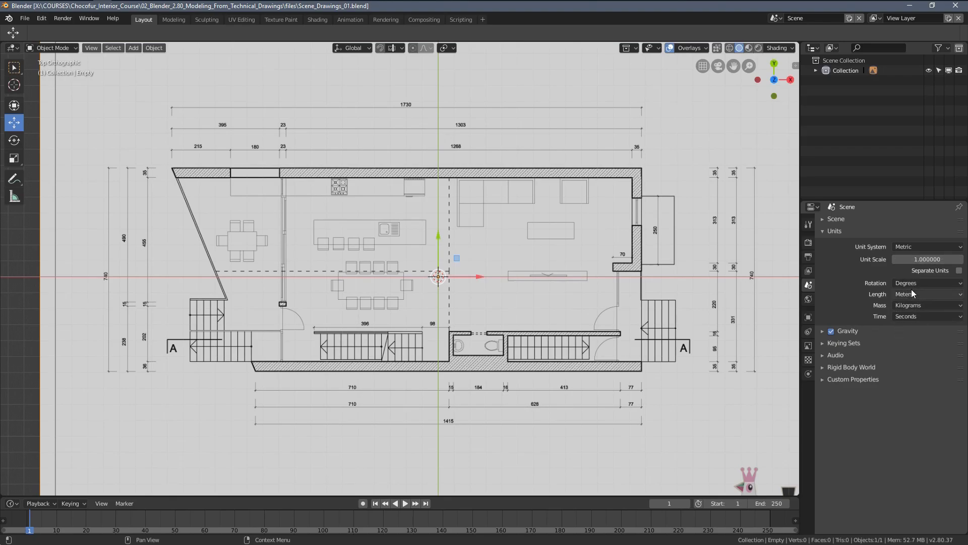
pyautogui.scroll(-2, 559, 352)
# Step: Select the plan image and zoom in to inspect the top wall's dimensions
pyautogui.click(515, 357)
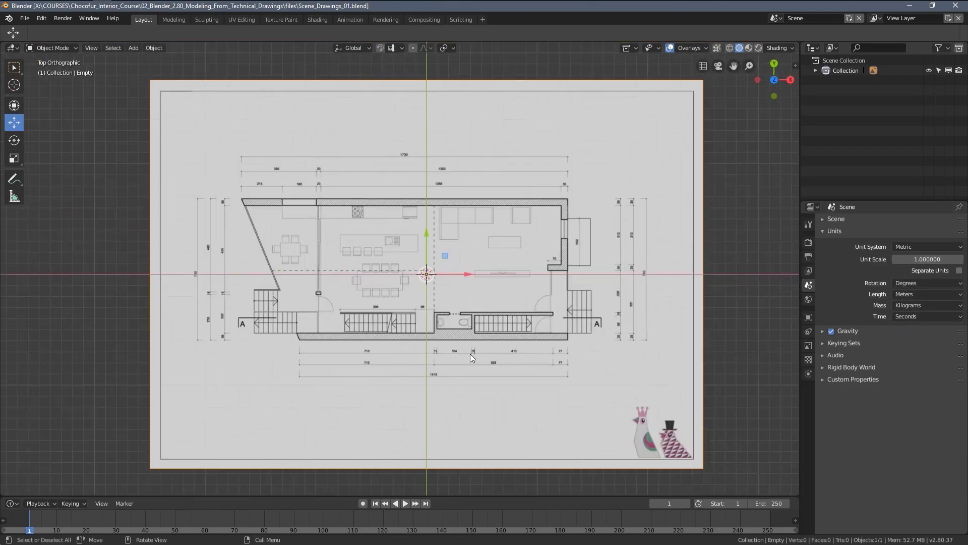
pyautogui.keyDown('shift'); pyautogui.moveTo(461, 326); pyautogui.dragTo(483, 206, button='middle'); pyautogui.keyUp('shift')
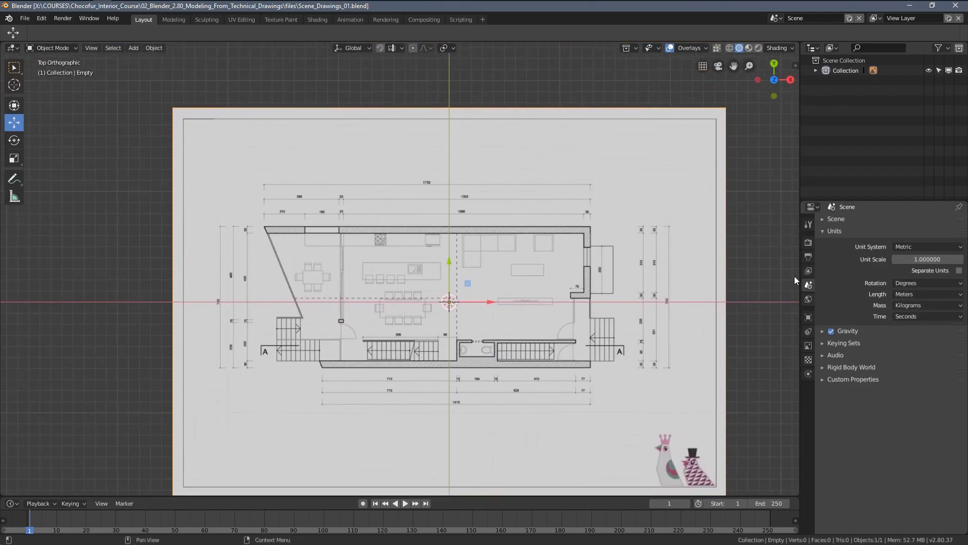
pyautogui.scroll(3, 479, 228)
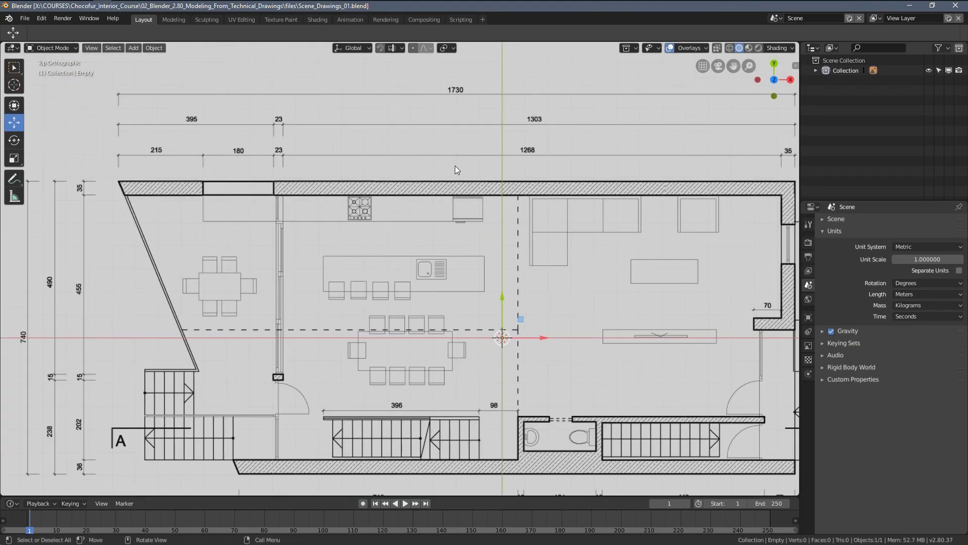
pyautogui.keyDown('shift'); pyautogui.moveTo(454, 164); pyautogui.dragTo(380, 264, button='middle'); pyautogui.keyUp('shift')
pyautogui.scroll(2, 371, 243)
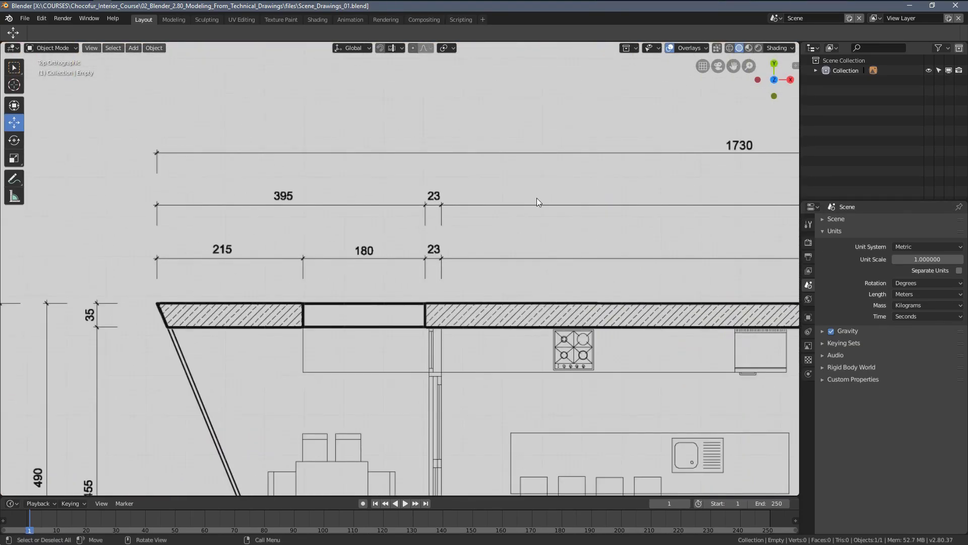
pyautogui.moveTo(561, 199)
pyautogui.keyDown('shift'); pyautogui.mouseDown(button='middle')
pyautogui.moveTo(461, 220)
pyautogui.moveTo(278, 235)
pyautogui.moveTo(653, 204)
pyautogui.mouseUp(button='middle'); pyautogui.keyUp('shift')
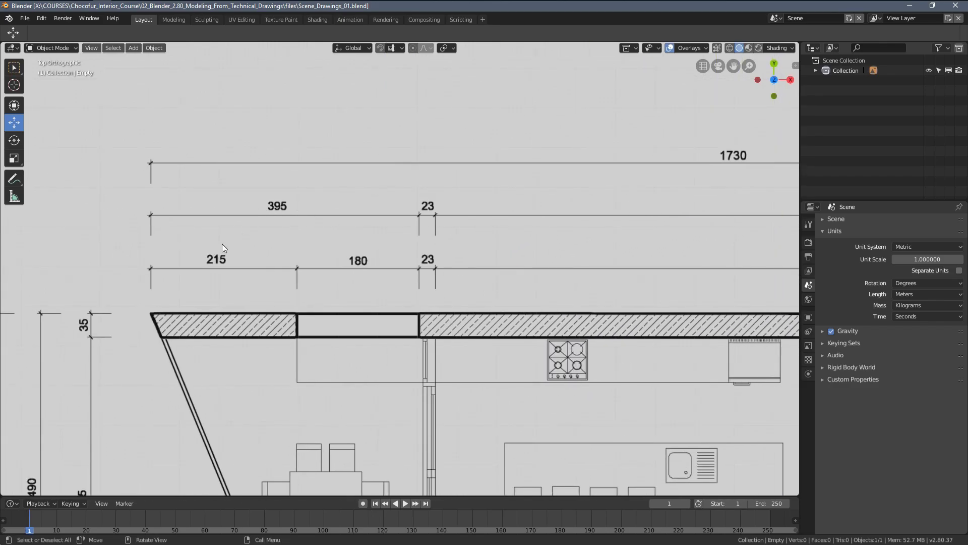
pyautogui.scroll(-3, 271, 265)
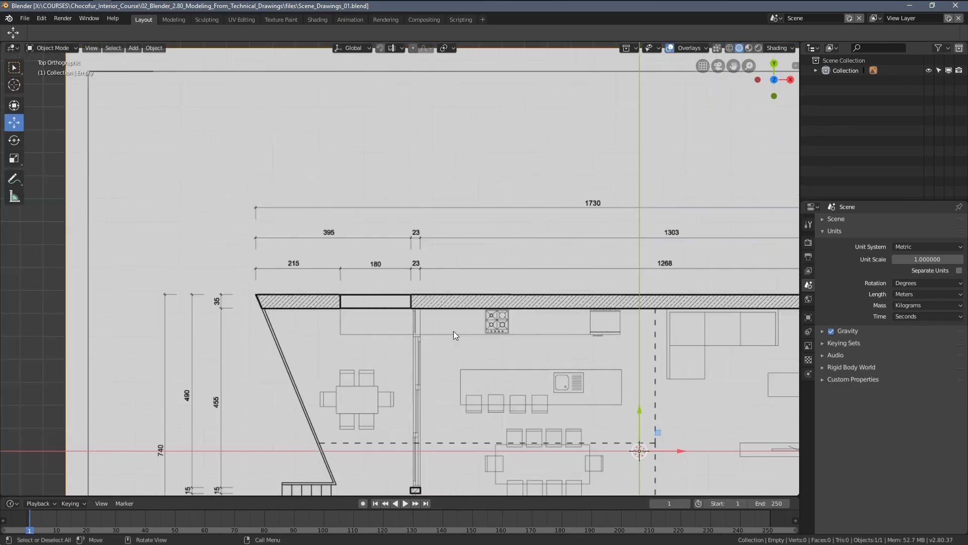
pyautogui.scroll(1, 466, 340)
# Step: Reframe the whole floor plan centred on the 3D cursor
pyautogui.keyDown('shift'); pyautogui.moveTo(465, 340); pyautogui.dragTo(115, 263, button='middle'); pyautogui.keyUp('shift')
pyautogui.keyDown('shift'); pyautogui.moveTo(384, 282); pyautogui.dragTo(260, 297, button='middle'); pyautogui.keyUp('shift')
pyautogui.scroll(-3, 390, 280)
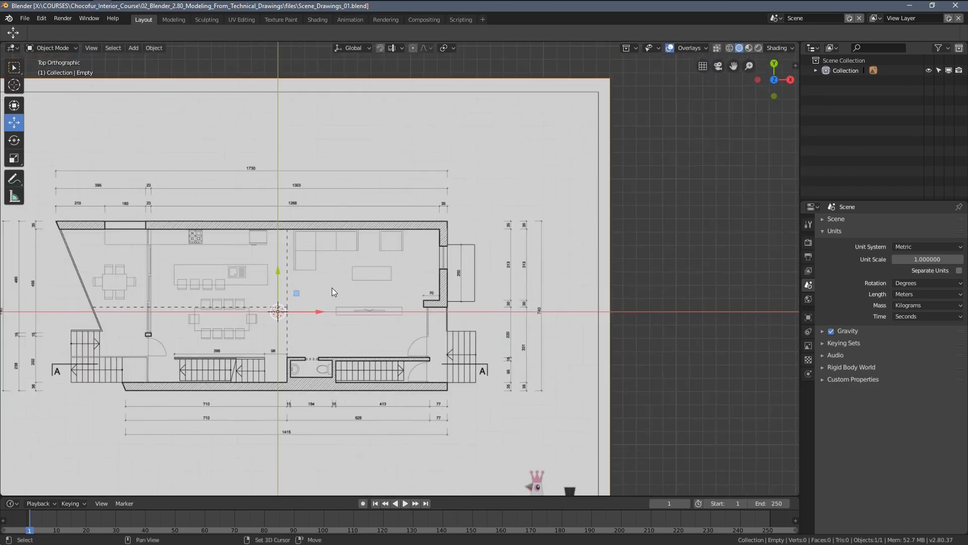
pyautogui.scroll(1, 545, 320)
pyautogui.scroll(-1, 534, 305)
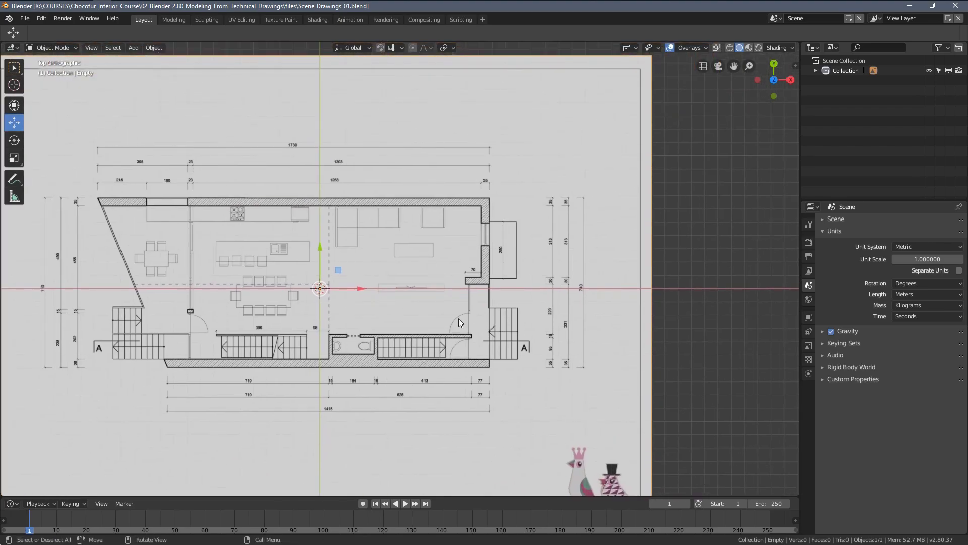
pyautogui.keyDown('shift'); pyautogui.moveTo(440, 315); pyautogui.dragTo(458, 288, button='middle'); pyautogui.keyUp('shift')
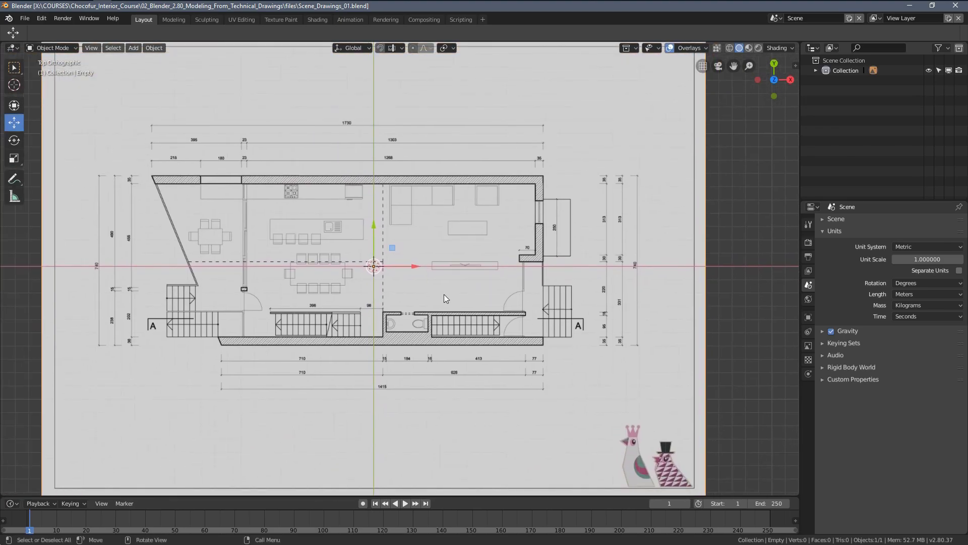
pyautogui.scroll(1, 380, 258)
pyautogui.keyDown('shift'); pyautogui.moveTo(346, 263); pyautogui.dragTo(377, 246, button='middle'); pyautogui.keyUp('shift')
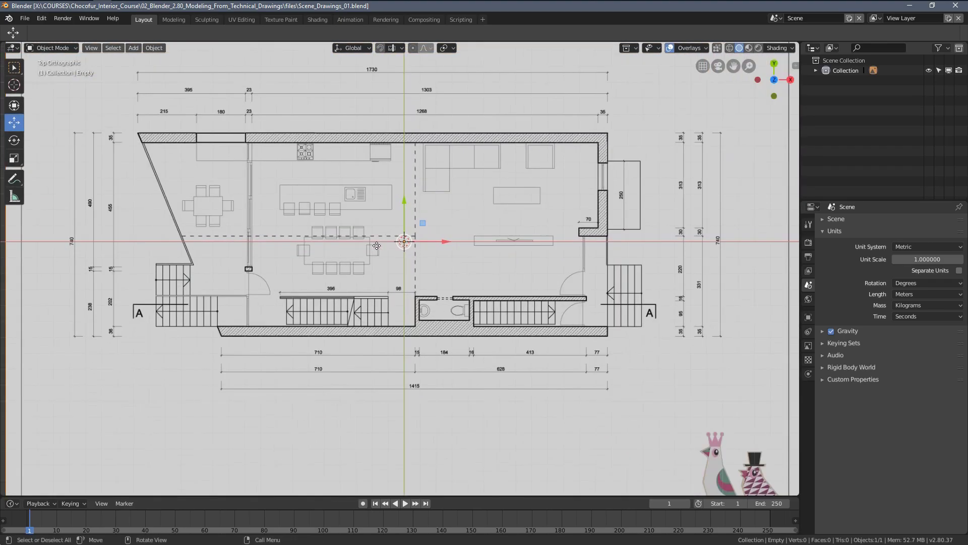
pyautogui.hotkey('shift', 'a')
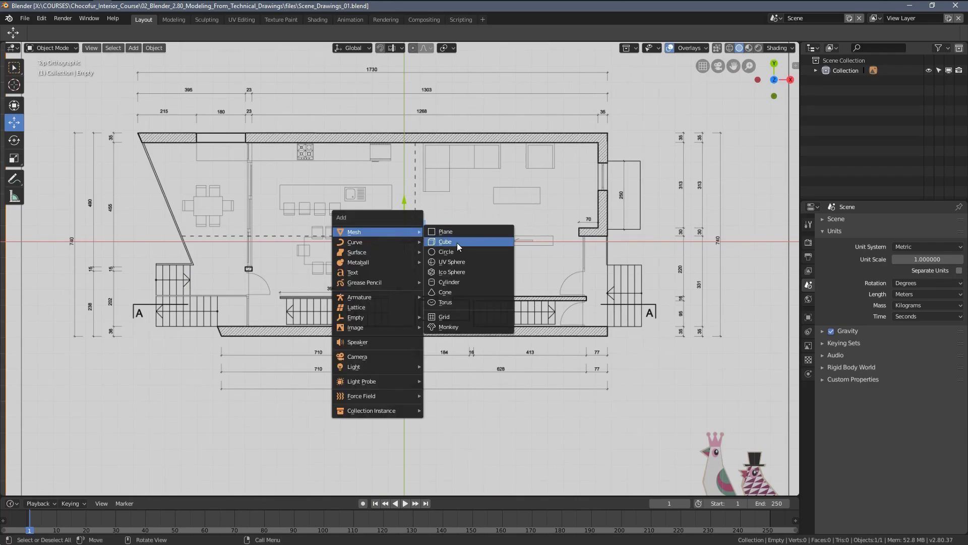
# Step: Add a mesh cube at the 3D cursor and orbit into perspective above the plan
pyautogui.click(457, 243)
pyautogui.scroll(-2, 488, 314)
pyautogui.moveTo(491, 315)
pyautogui.mouseDown(button='middle')
pyautogui.moveTo(508, 249)
pyautogui.moveTo(525, 231)
pyautogui.moveTo(540, 296)
pyautogui.mouseUp(button='middle')
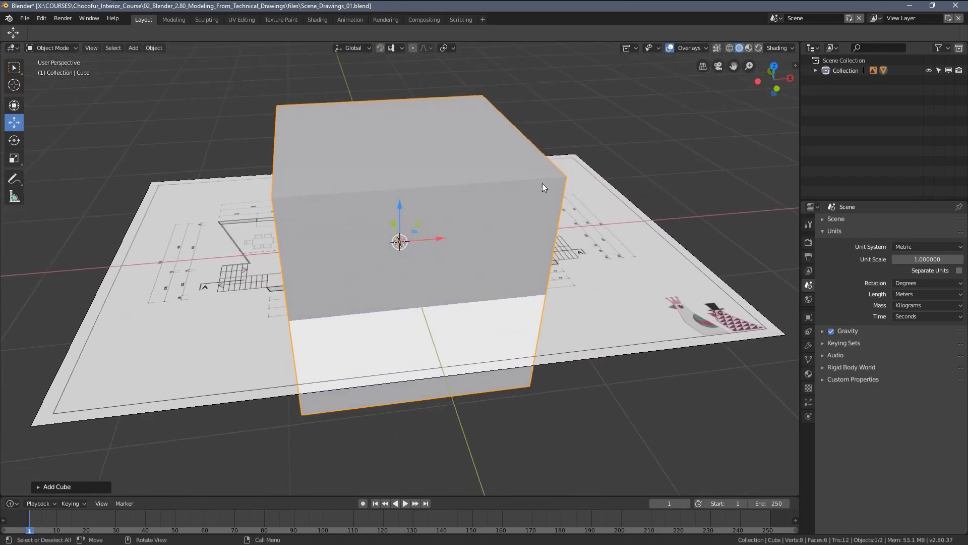
pyautogui.scroll(-2, 301, 346)
pyautogui.scroll(1, 389, 317)
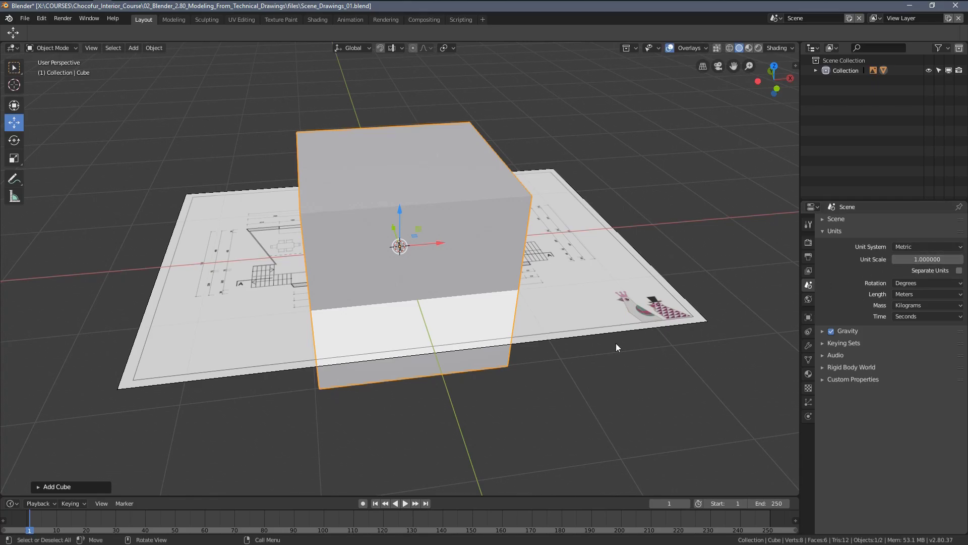
pyautogui.moveTo(614, 341)
pyautogui.keyDown('shift'); pyautogui.mouseDown(button='middle')
pyautogui.moveTo(579, 308)
pyautogui.moveTo(599, 347)
pyautogui.moveTo(578, 349)
pyautogui.mouseUp(button='middle'); pyautogui.keyUp('shift')
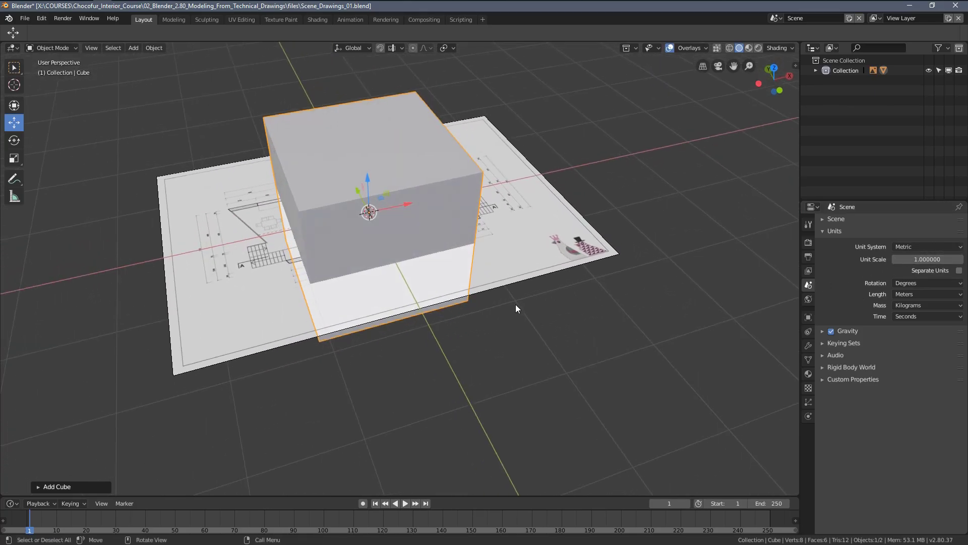
pyautogui.scroll(-1, 530, 324)
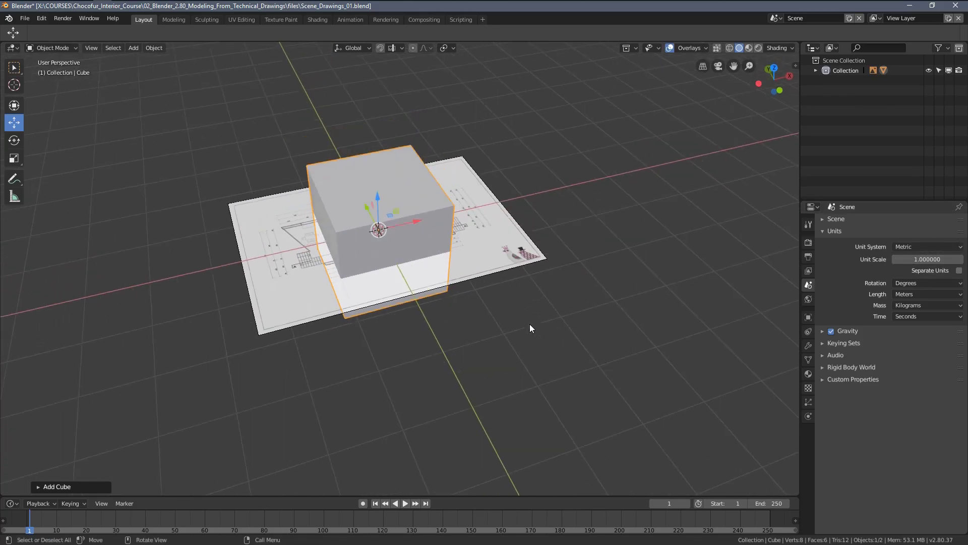
pyautogui.scroll(-3, 496, 325)
pyautogui.scroll(-2, 483, 328)
pyautogui.scroll(3, 478, 333)
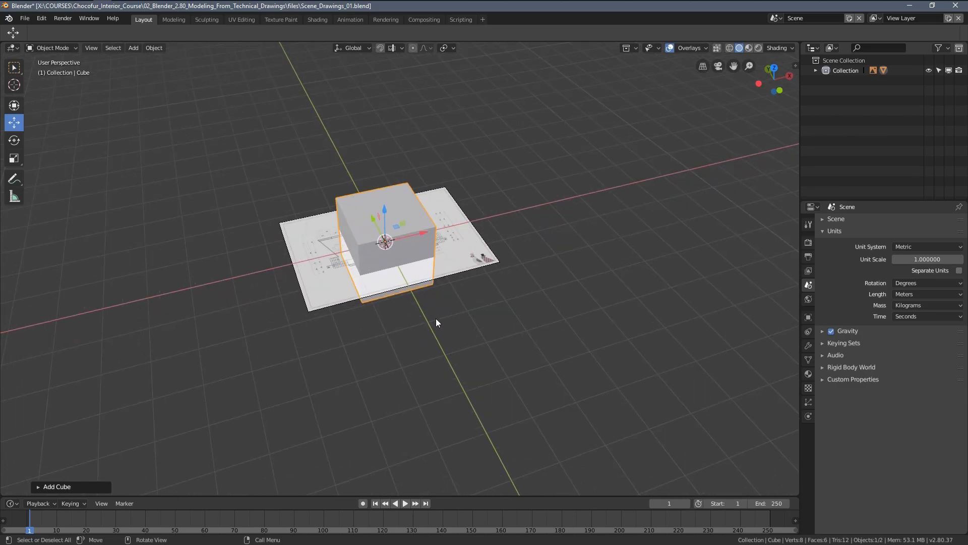
pyautogui.moveTo(436, 321)
pyautogui.mouseDown(button='middle')
pyautogui.moveTo(458, 248)
pyautogui.moveTo(352, 233)
pyautogui.mouseUp(button='middle')
# Step: Shift the cube 3 m away from the drawing and inspect it from several angles
pyautogui.moveTo(353, 233); pyautogui.dragTo(459, 296)
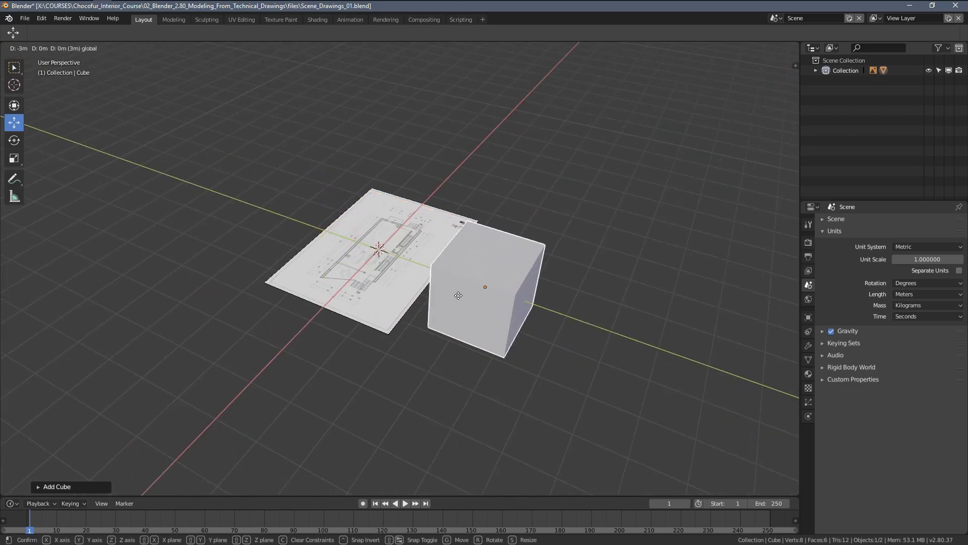
pyautogui.click(580, 316)
pyautogui.moveTo(582, 317)
pyautogui.mouseDown(button='middle')
pyautogui.moveTo(540, 364)
pyautogui.moveTo(433, 325)
pyautogui.moveTo(495, 334)
pyautogui.moveTo(409, 331)
pyautogui.mouseUp(button='middle')
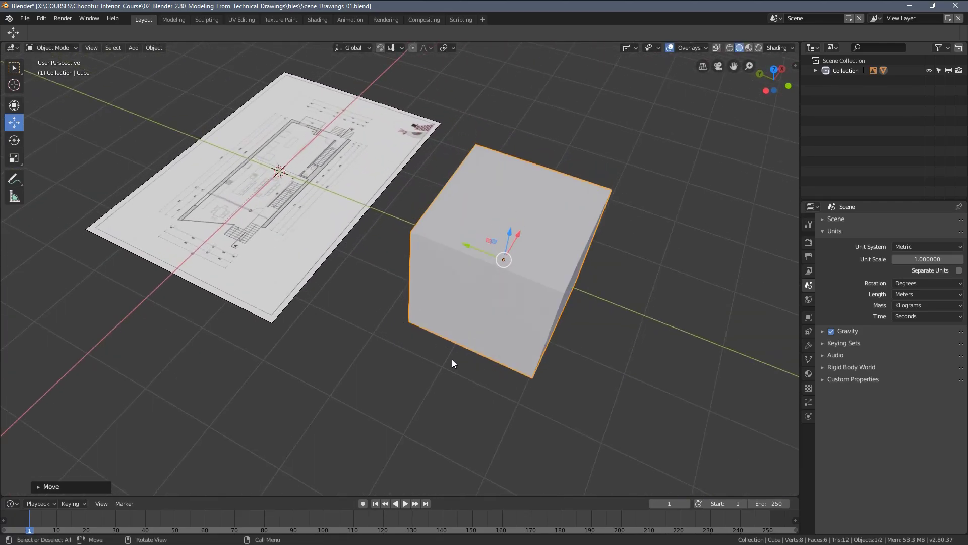
pyautogui.moveTo(526, 358); pyautogui.dragTo(514, 370, button='middle')
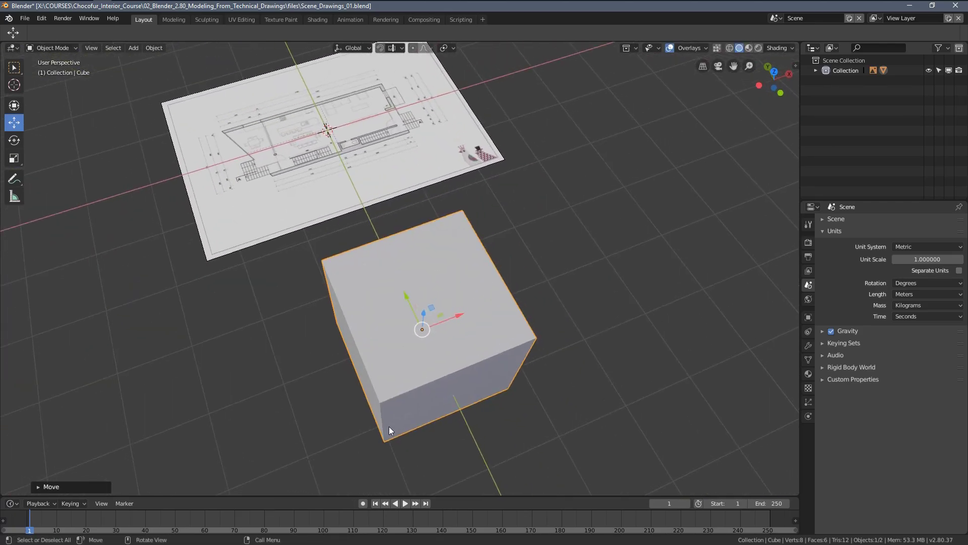
pyautogui.moveTo(399, 428)
pyautogui.mouseDown(button='middle')
pyautogui.moveTo(477, 378)
pyautogui.moveTo(352, 382)
pyautogui.mouseUp(button='middle')
pyautogui.moveTo(377, 333)
pyautogui.mouseDown(button='middle')
pyautogui.moveTo(375, 285)
pyautogui.moveTo(394, 237)
pyautogui.moveTo(401, 255)
pyautogui.mouseUp(button='middle')
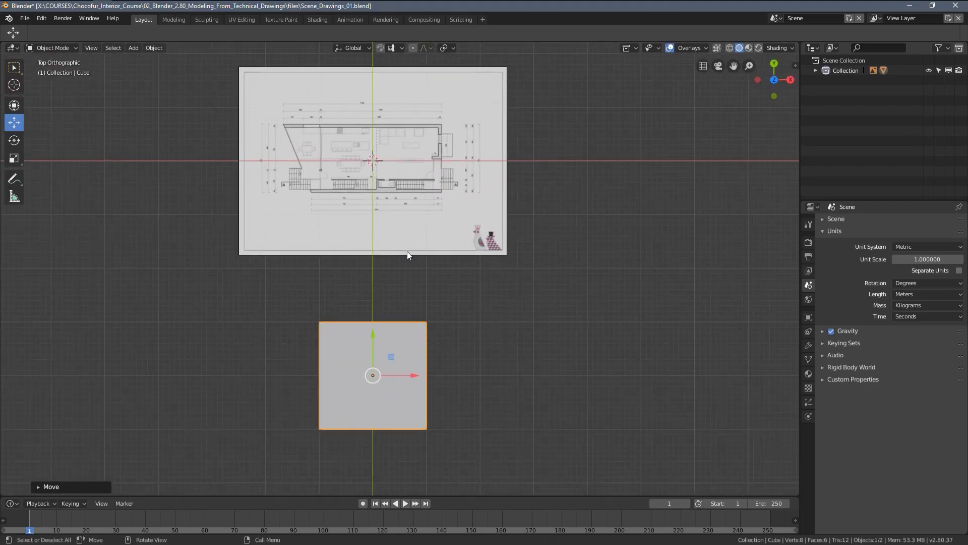
# Step: In top view, drag the cube back to the plan's centre and save the file
pyautogui.press('KP_7')
pyautogui.keyDown('shift'); pyautogui.moveTo(324, 314); pyautogui.dragTo(348, 344, button='middle'); pyautogui.keyUp('shift')
pyautogui.moveTo(394, 346); pyautogui.dragTo(447, 177)
pyautogui.keyDown('shift'); pyautogui.moveTo(446, 178); pyautogui.dragTo(469, 275, button='middle'); pyautogui.keyUp('shift')
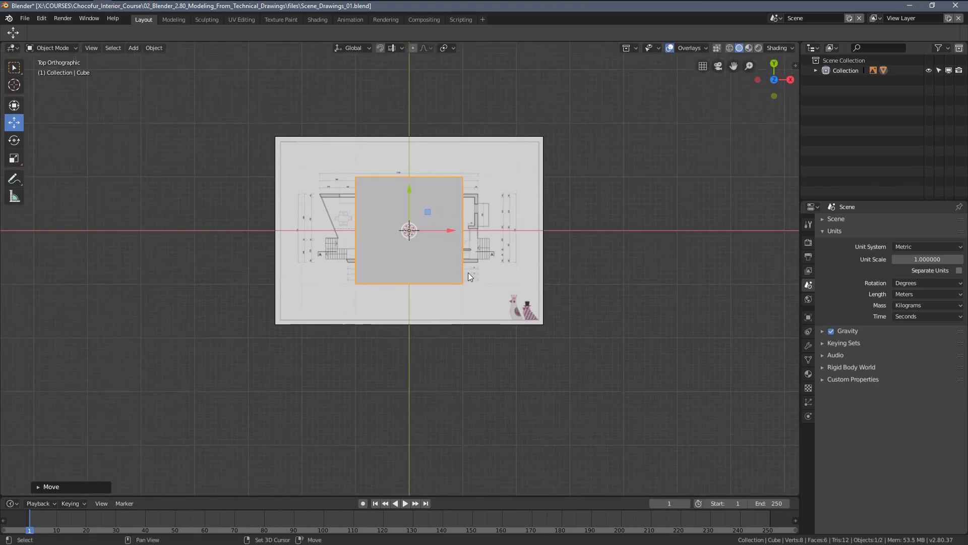
pyautogui.scroll(2, 413, 262)
pyautogui.keyDown('shift'); pyautogui.moveTo(413, 262); pyautogui.dragTo(449, 306, button='middle'); pyautogui.keyUp('shift')
pyautogui.hotkey('ctrl', 's')
# Step: Reframe the view with the cube just right of centre
pyautogui.keyDown('shift'); pyautogui.moveTo(534, 254); pyautogui.dragTo(453, 286, button='middle'); pyautogui.keyUp('shift')
pyautogui.scroll(2, 456, 288)
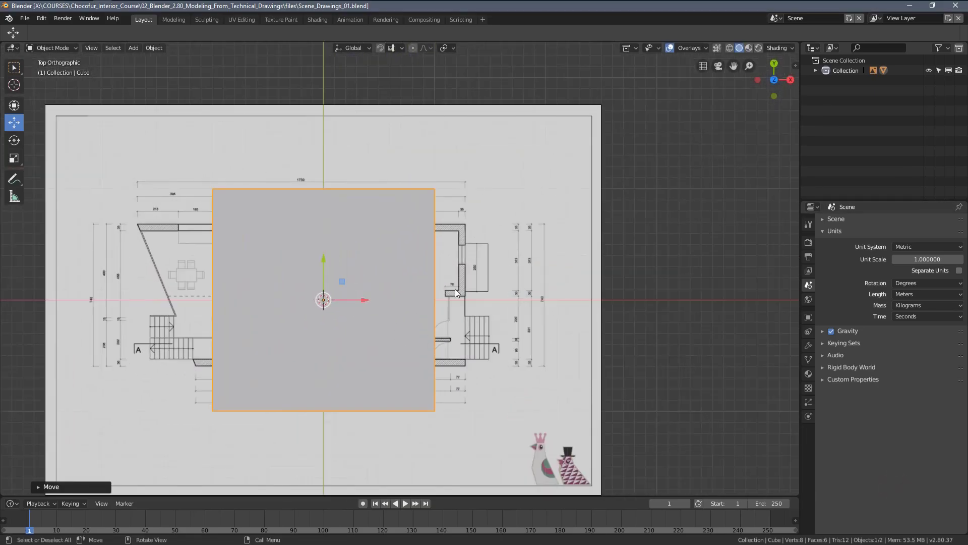
pyautogui.scroll(3, 534, 267)
pyautogui.keyDown('shift'); pyautogui.moveTo(534, 267); pyautogui.dragTo(722, 255, button='middle'); pyautogui.keyUp('shift')
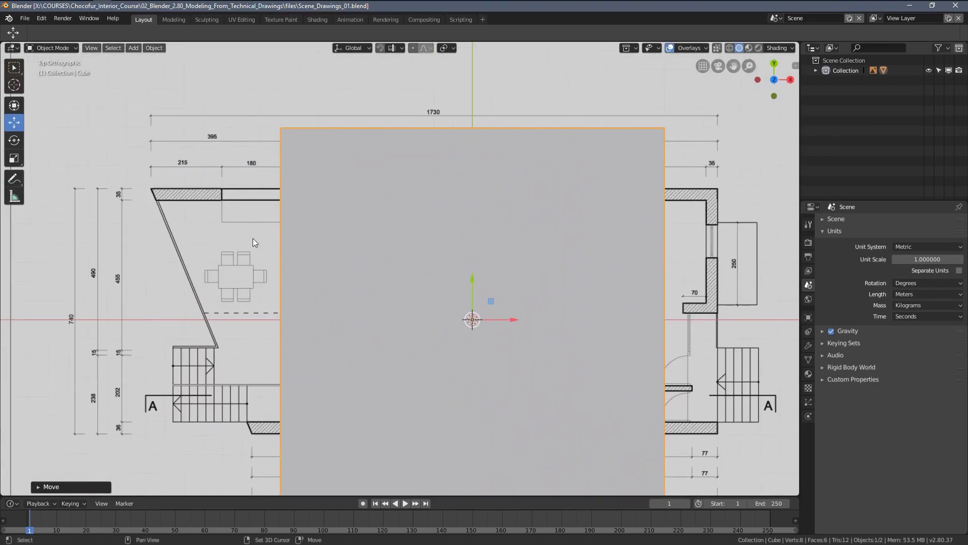
pyautogui.keyDown('shift'); pyautogui.moveTo(251, 232); pyautogui.dragTo(243, 197, button='middle'); pyautogui.keyUp('shift')
# Step: Switch the viewport to wireframe shading and frame the plan's right-hand wall dimensions
pyautogui.press('z')
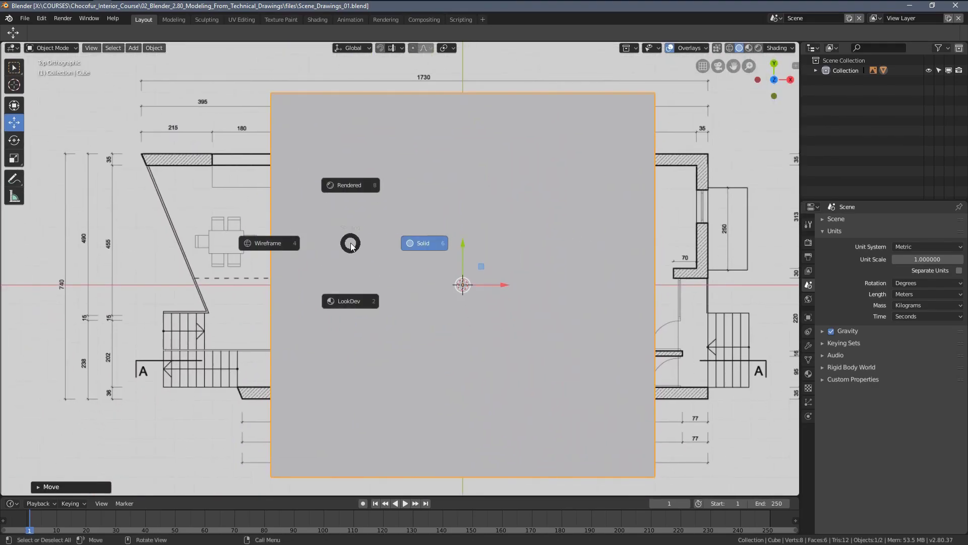
pyautogui.click(271, 244)
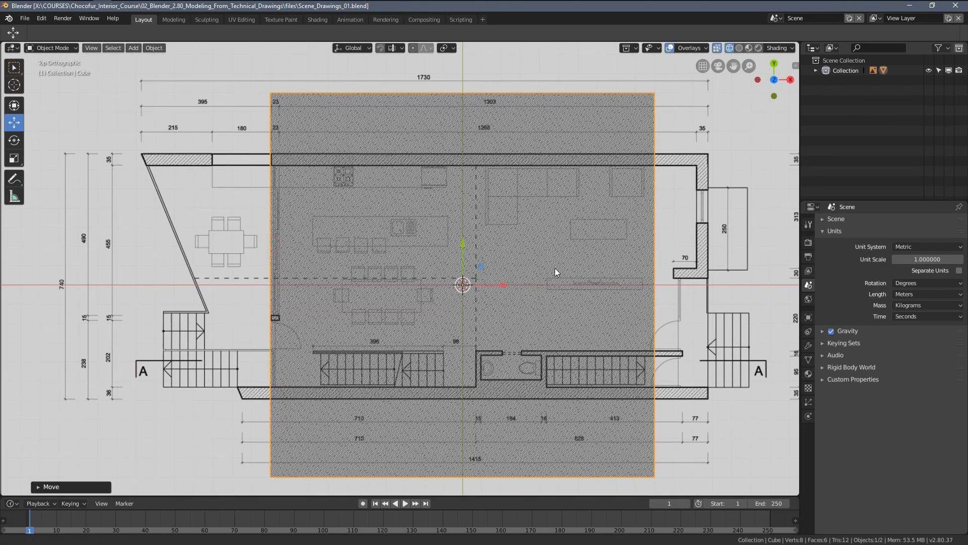
pyautogui.keyDown('shift'); pyautogui.moveTo(549, 270); pyautogui.dragTo(359, 271, button='middle'); pyautogui.keyUp('shift')
pyautogui.scroll(3, 393, 258)
pyautogui.keyDown('shift'); pyautogui.moveTo(567, 305); pyautogui.dragTo(395, 298, button='middle'); pyautogui.keyUp('shift')
pyautogui.scroll(2, 395, 298)
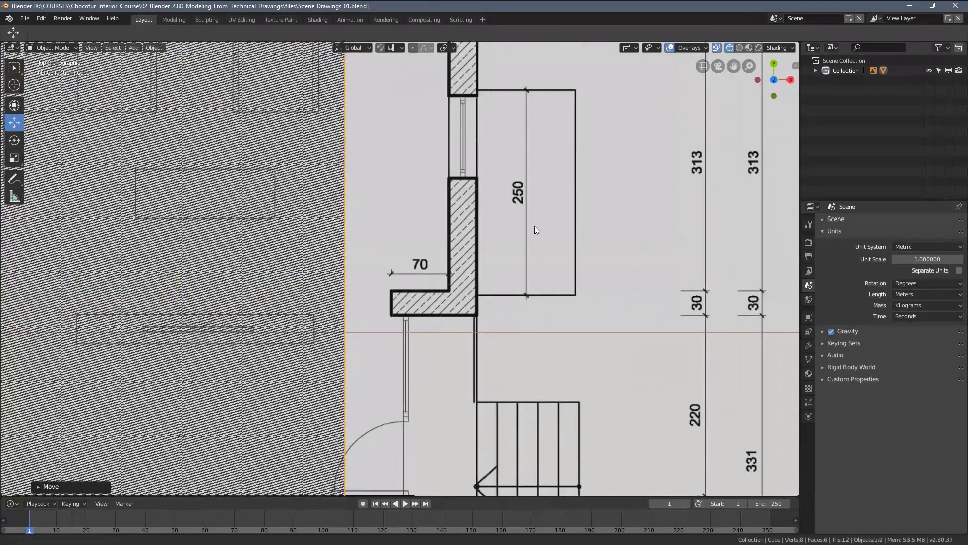
pyautogui.moveTo(526, 228)
pyautogui.keyDown('shift'); pyautogui.mouseDown(button='middle')
pyautogui.moveTo(266, 157)
pyautogui.moveTo(286, 70)
pyautogui.moveTo(333, 479)
pyautogui.moveTo(352, 195)
pyautogui.moveTo(416, 298)
pyautogui.moveTo(444, 298)
pyautogui.mouseUp(button='middle'); pyautogui.keyUp('shift')
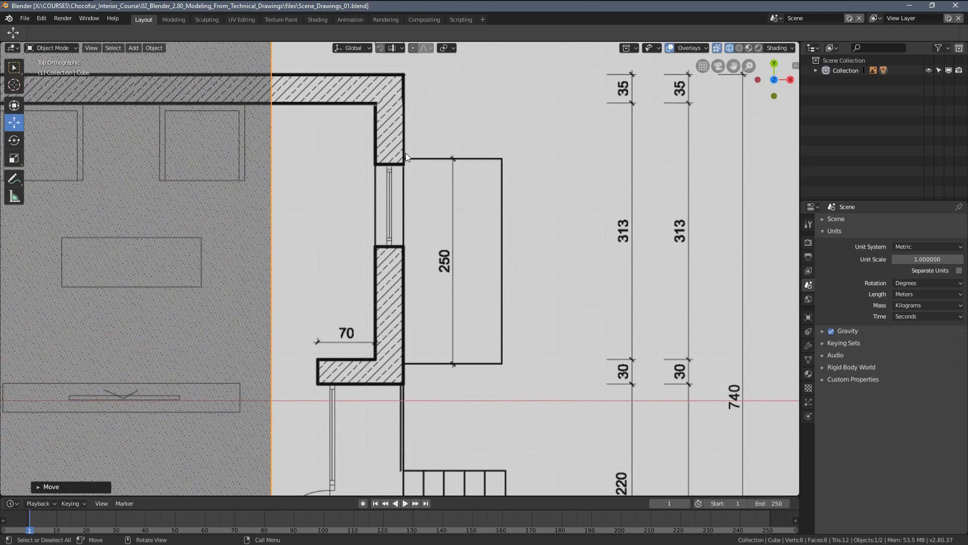
pyautogui.scroll(-4, 409, 153)
pyautogui.scroll(-2, 398, 211)
pyautogui.scroll(-1, 392, 226)
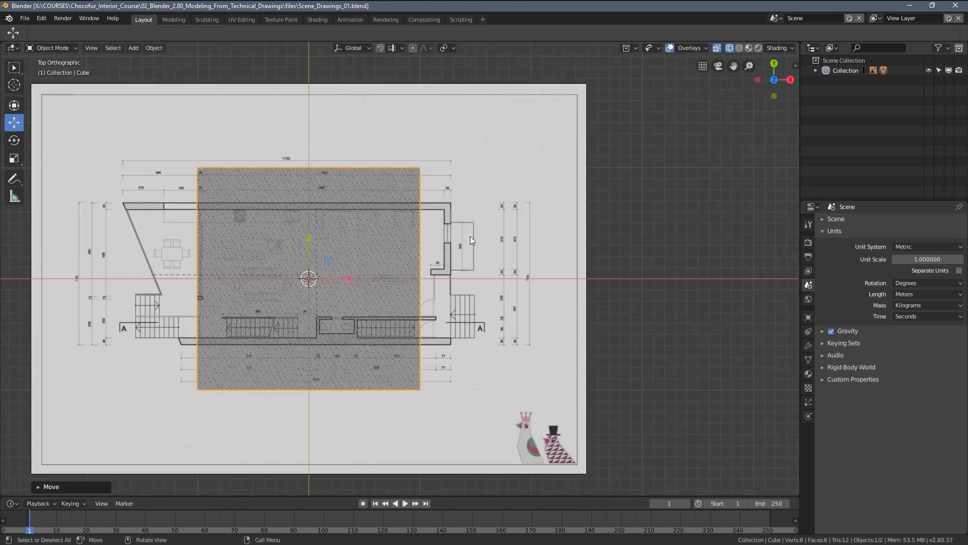
# Step: Scale up the floor-plan reference image around its centre, then reselect the cube
pyautogui.click(470, 171)
pyautogui.press('s')
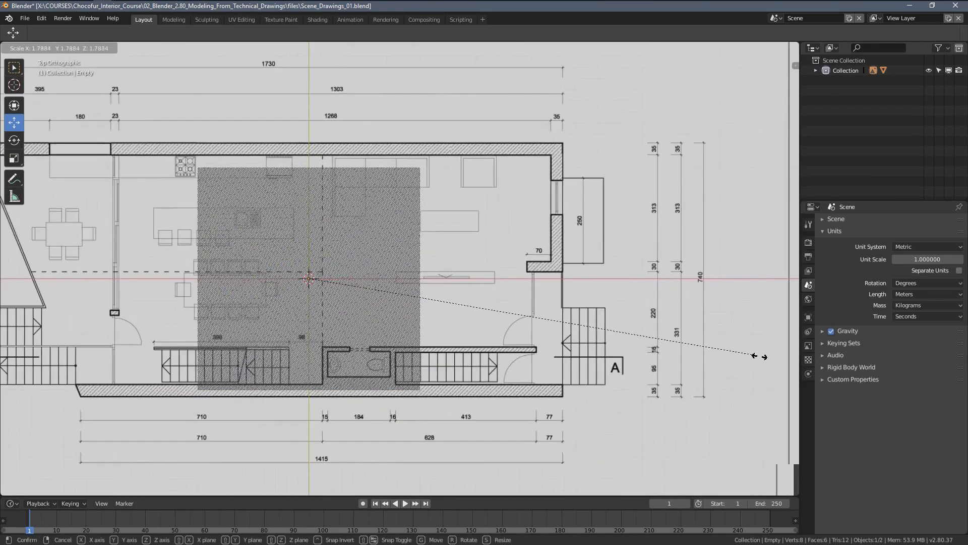
pyautogui.click(349, 265)
pyautogui.click(354, 230)
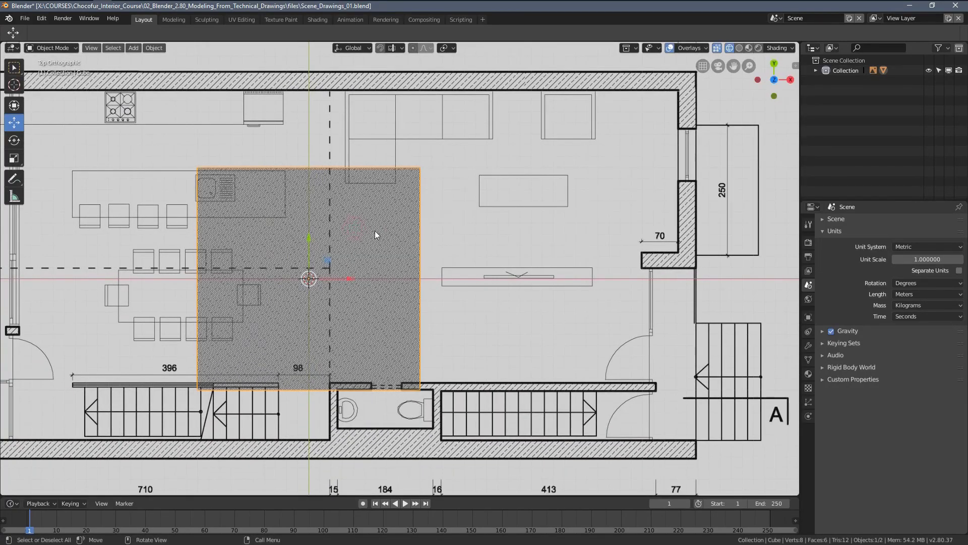
# Step: In Edit Mode with face select, push the cube's back face out 0.5 m along Y
pyautogui.press('Tab')
pyautogui.moveTo(312, 277); pyautogui.dragTo(427, 233, button='middle')
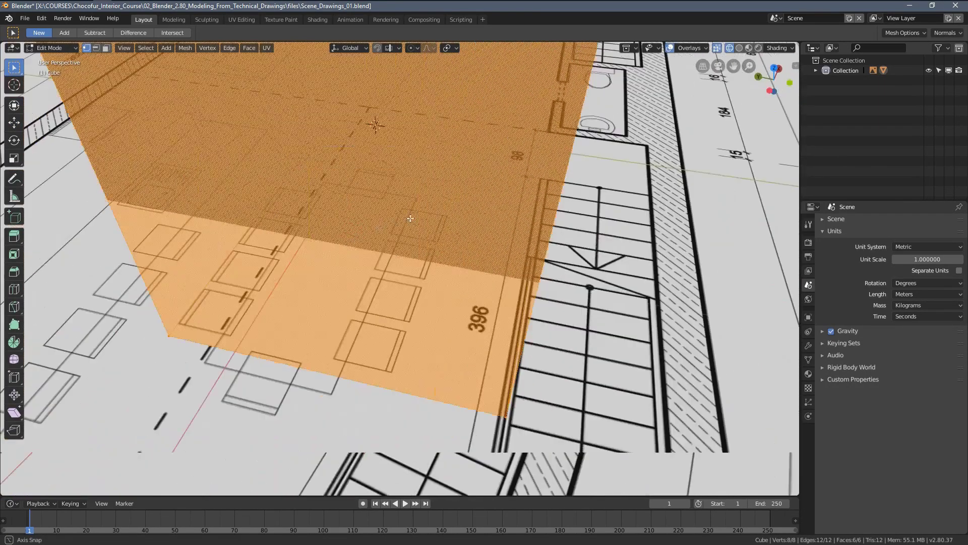
pyautogui.press('KP_7')
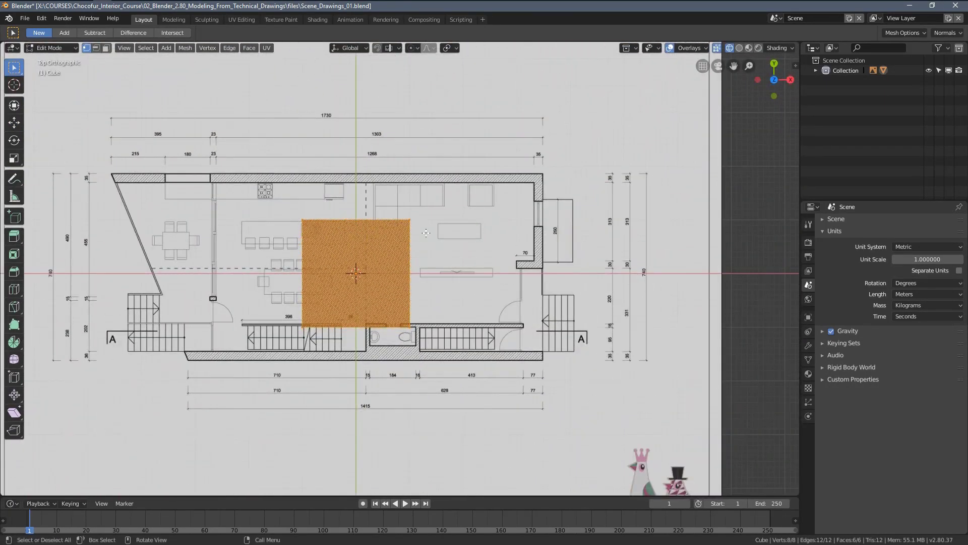
pyautogui.press('3')
pyautogui.moveTo(362, 231); pyautogui.dragTo(483, 209, button='middle')
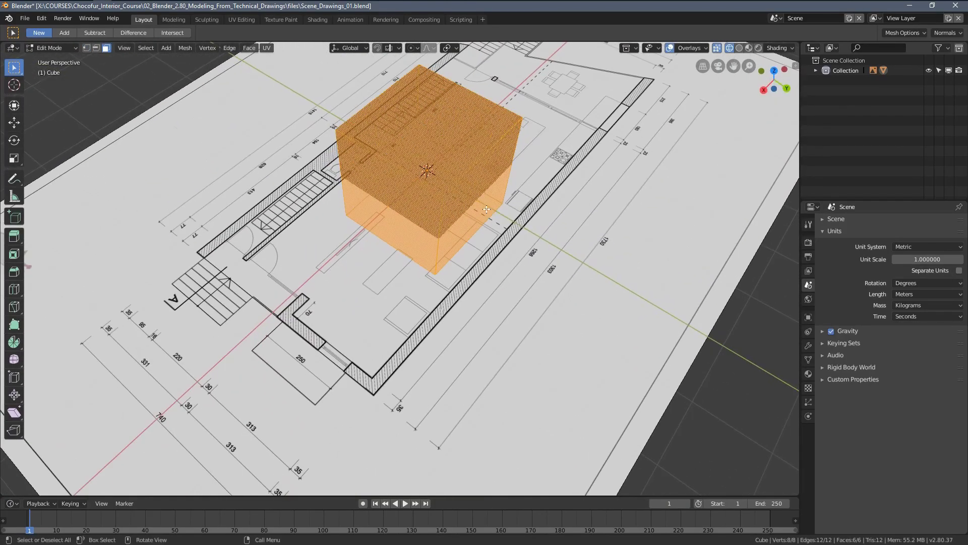
pyautogui.click(483, 208)
pyautogui.press('KP_7')
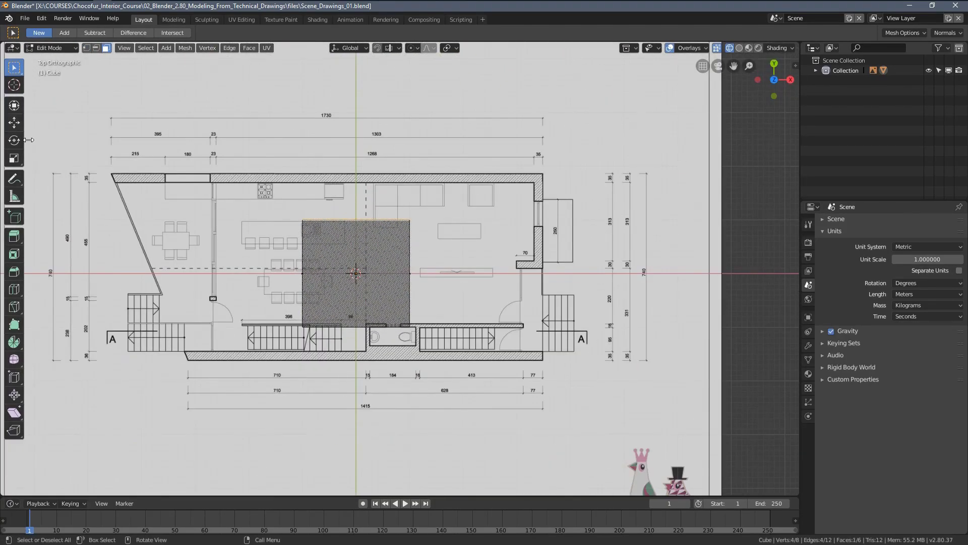
pyautogui.click(14, 126)
pyautogui.scroll(3, 402, 236)
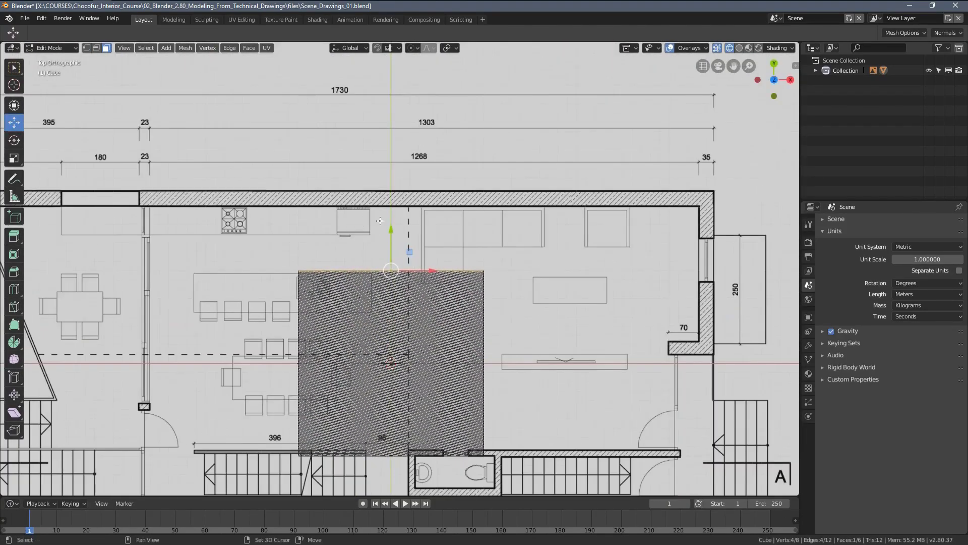
pyautogui.keyDown('shift'); pyautogui.moveTo(384, 223); pyautogui.dragTo(400, 236, button='middle'); pyautogui.keyUp('shift')
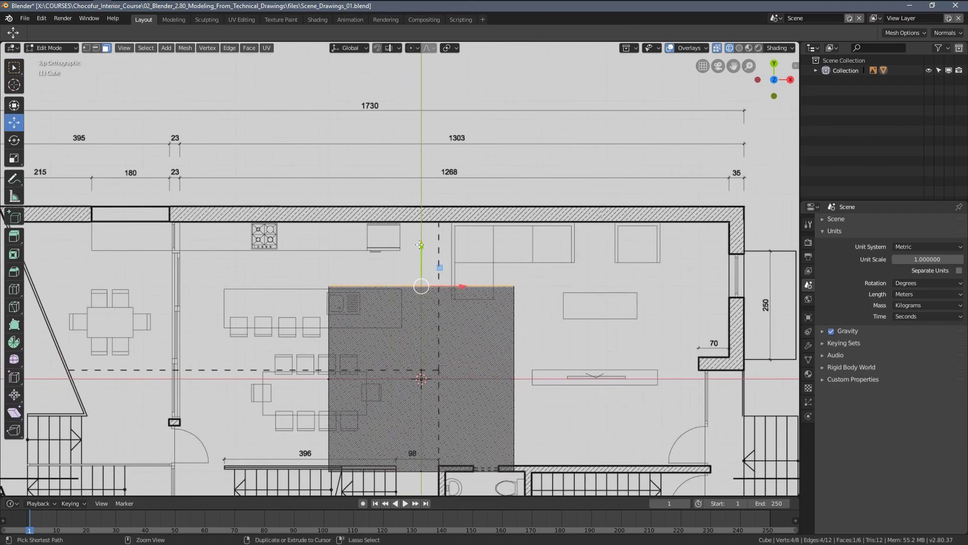
pyautogui.keyDown('ctrl'); pyautogui.moveTo(421, 244); pyautogui.dragTo(431, 198); pyautogui.keyUp('ctrl')
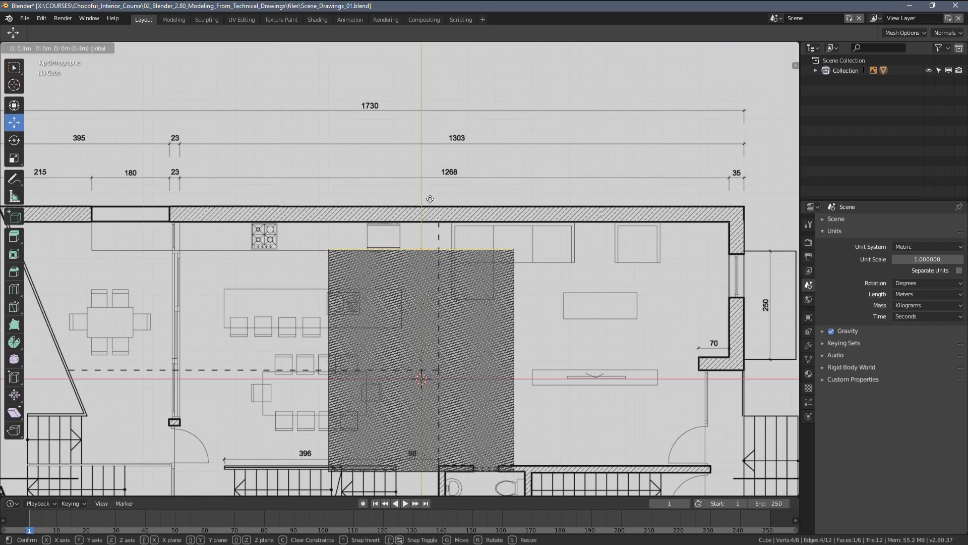
pyautogui.keyDown('ctrl'); pyautogui.moveTo(434, 209); pyautogui.dragTo(433, 201); pyautogui.keyUp('ctrl')
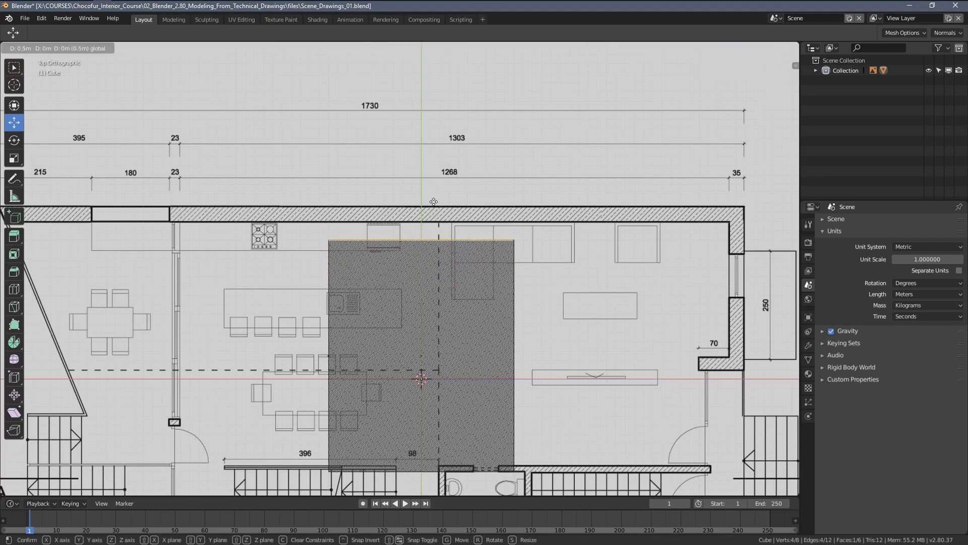
# Step: Push the cube's right face out about 0.3 m along X and return to Object Mode
pyautogui.click(515, 351)
pyautogui.keyDown('shift'); pyautogui.moveTo(561, 366); pyautogui.dragTo(498, 325, button='middle'); pyautogui.keyUp('shift')
pyautogui.keyDown('ctrl'); pyautogui.moveTo(494, 316); pyautogui.dragTo(544, 323); pyautogui.keyUp('ctrl')
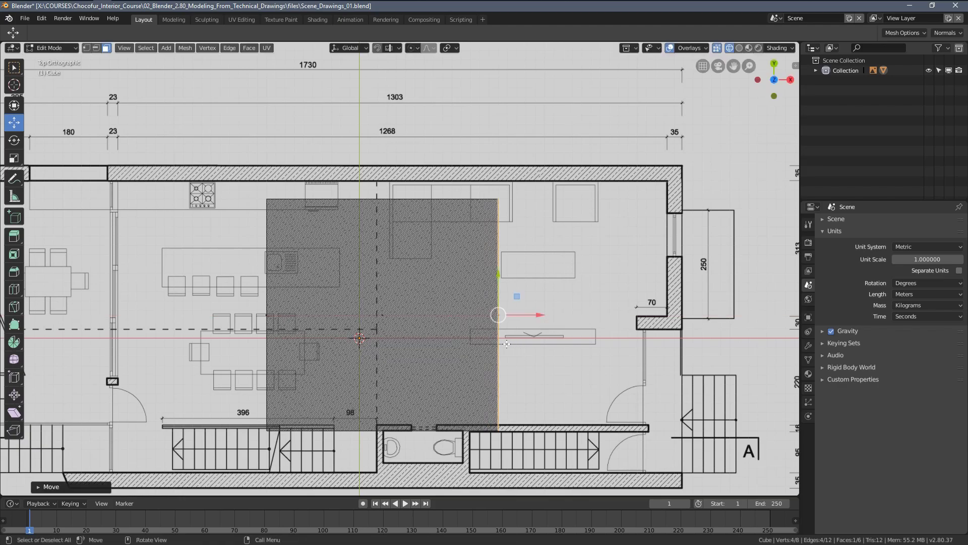
pyautogui.press('Tab')
# Step: In top view, move the cube along X to sit beyond the plan's right wall
pyautogui.keyDown('shift'); pyautogui.moveTo(422, 334); pyautogui.dragTo(441, 313, button='middle'); pyautogui.keyUp('shift')
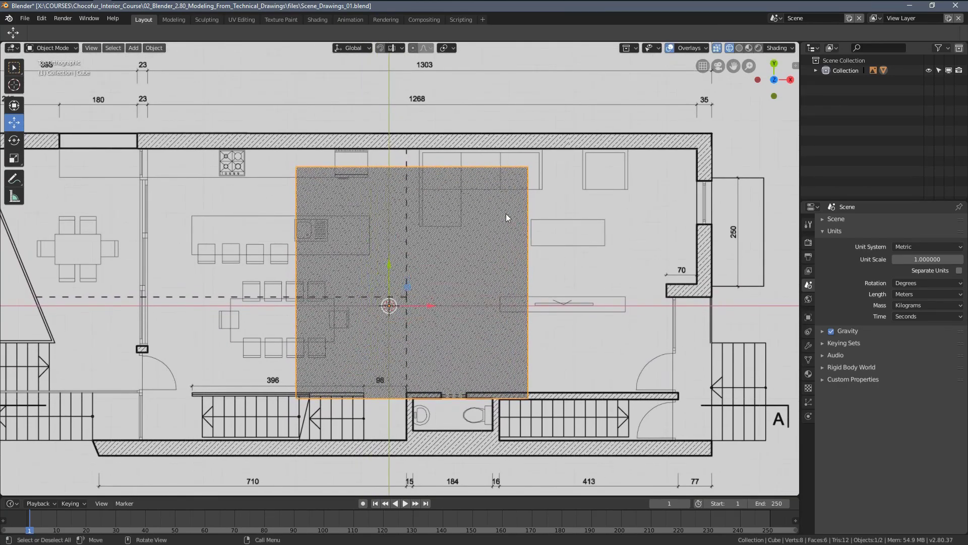
pyautogui.scroll(-5, 534, 390)
pyautogui.moveTo(487, 351)
pyautogui.mouseDown(button='middle')
pyautogui.moveTo(500, 252)
pyautogui.moveTo(473, 191)
pyautogui.mouseUp(button='middle')
pyautogui.press('KP_7')
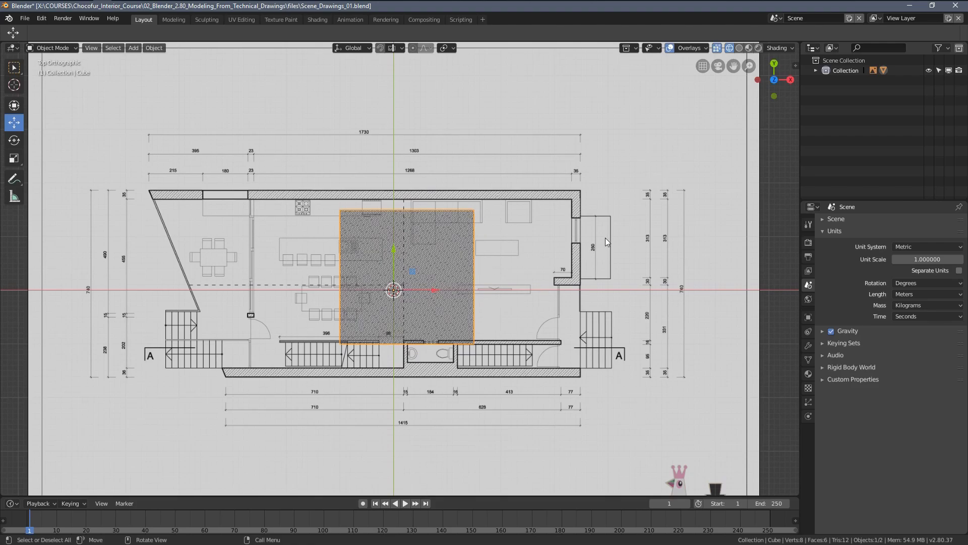
pyautogui.keyDown('shift'); pyautogui.moveTo(391, 288); pyautogui.dragTo(304, 301, button='middle'); pyautogui.keyUp('shift')
pyautogui.moveTo(349, 306); pyautogui.dragTo(608, 306)
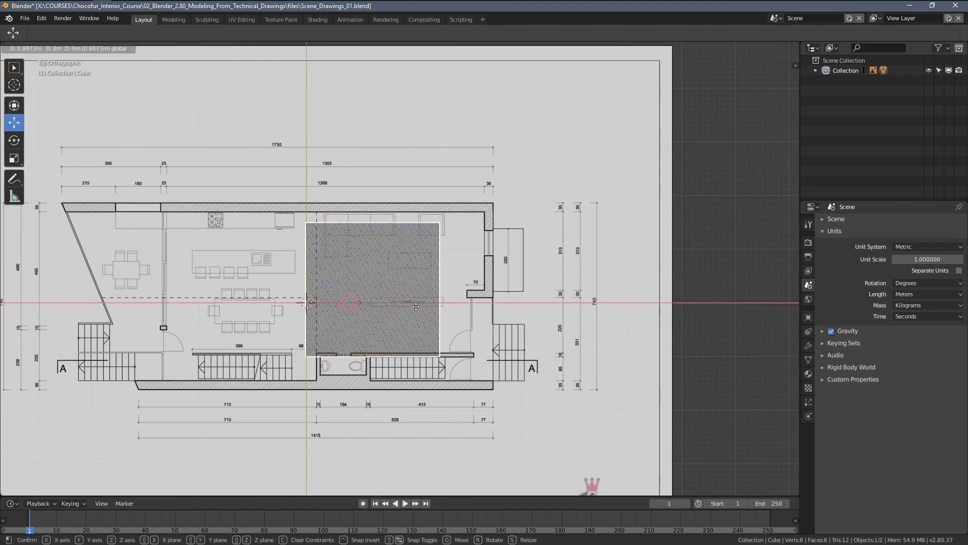
pyautogui.keyDown('shift'); pyautogui.moveTo(482, 318); pyautogui.dragTo(450, 320, button='middle'); pyautogui.keyUp('shift')
# Step: Align the cube's lower-left corner with the drawn wall corner beside the 70 dimension
pyautogui.scroll(4, 450, 320)
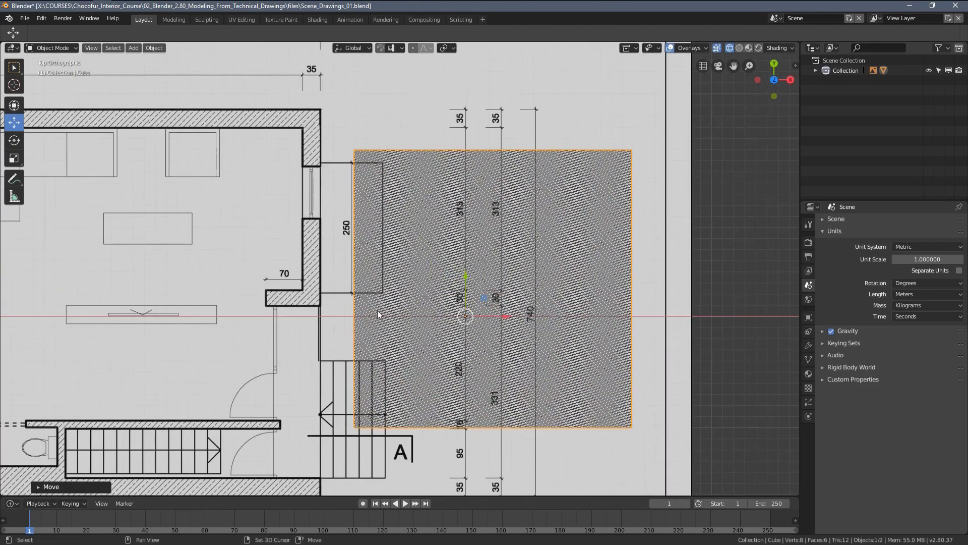
pyautogui.scroll(3, 401, 293)
pyautogui.moveTo(461, 402); pyautogui.dragTo(414, 173)
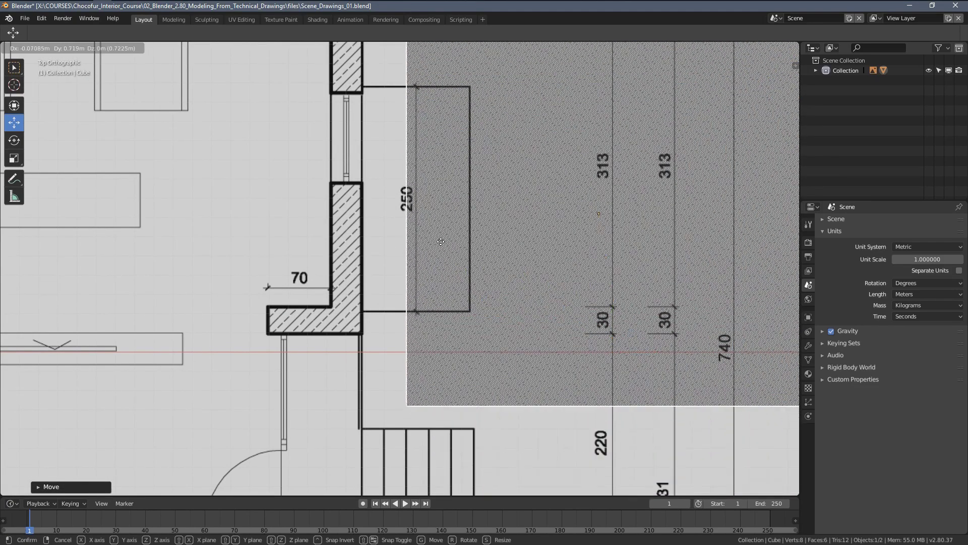
pyautogui.scroll(3, 404, 326)
pyautogui.scroll(1, 439, 292)
pyautogui.scroll(1, 398, 340)
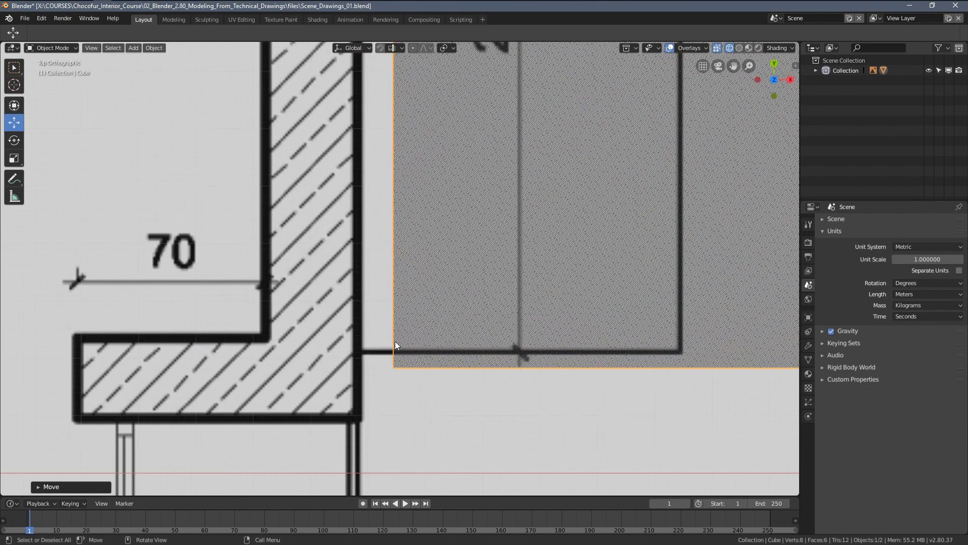
pyautogui.scroll(2, 396, 381)
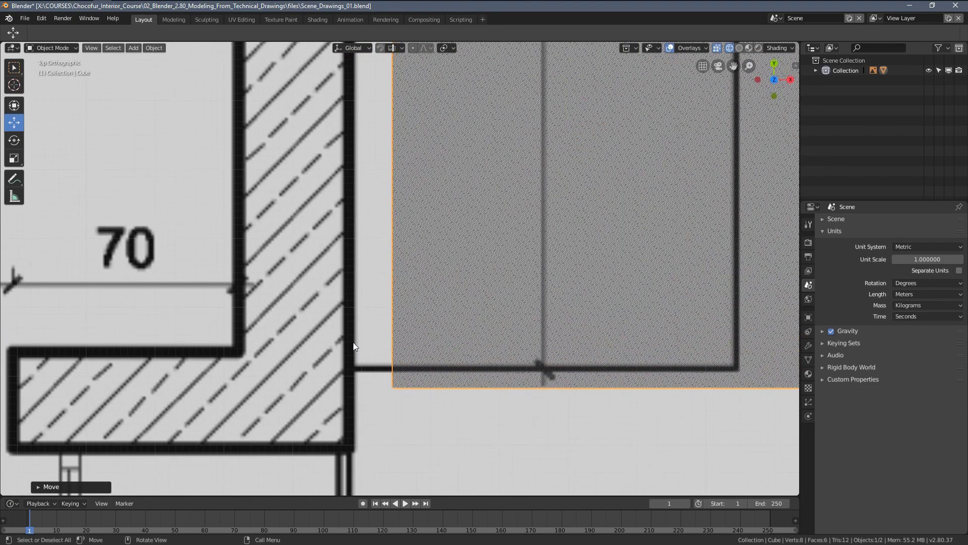
pyautogui.moveTo(390, 375); pyautogui.dragTo(259, 345)
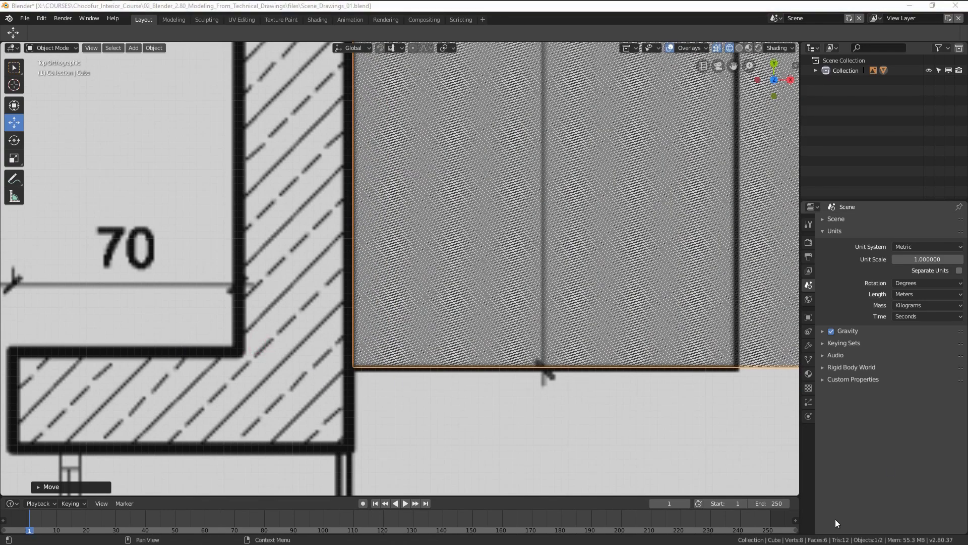
# Step: Snap the 3D cursor to the cube's selected vertical corner edge
pyautogui.moveTo(472, 387)
pyautogui.mouseDown(button='middle')
pyautogui.moveTo(504, 343)
pyautogui.moveTo(427, 327)
pyautogui.mouseUp(button='middle')
pyautogui.scroll(-5, 423, 219)
pyautogui.press('Tab')
pyautogui.scroll(6, 435, 221)
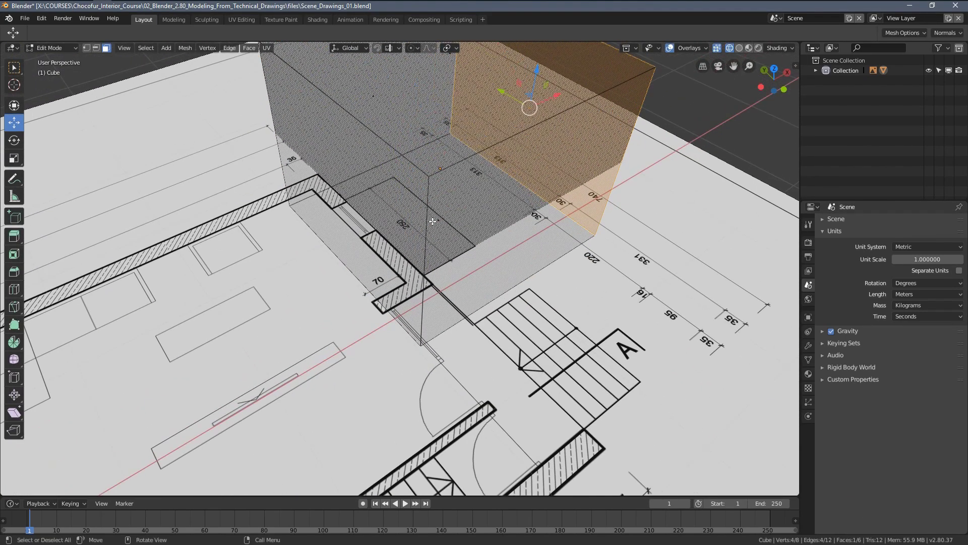
pyautogui.press('2')
pyautogui.click(429, 208)
pyautogui.moveTo(426, 239); pyautogui.dragTo(433, 227, button='middle')
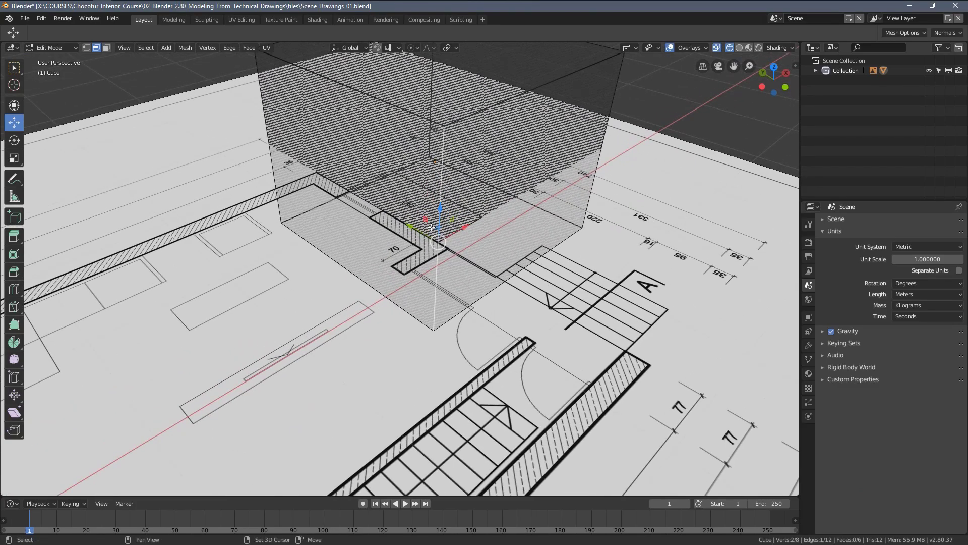
pyautogui.hotkey('shift', 's')
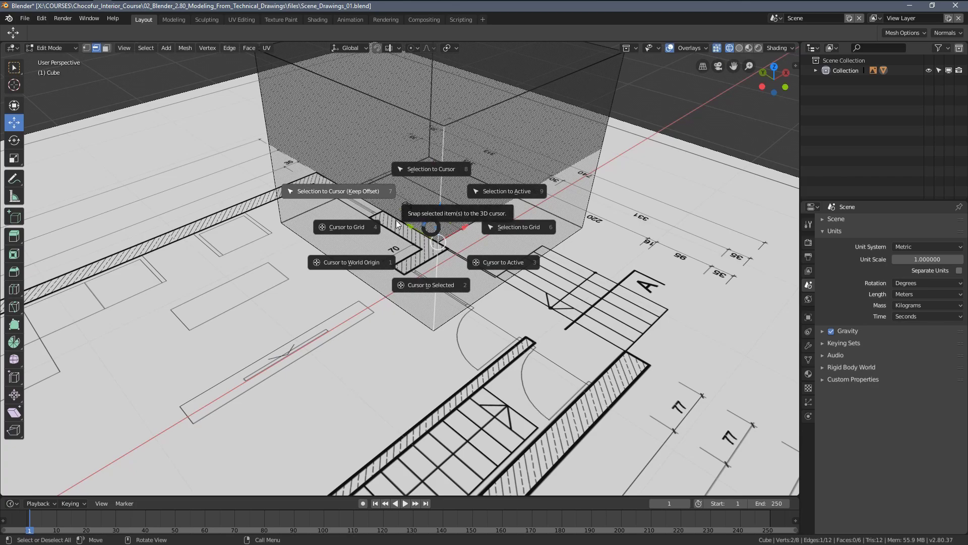
pyautogui.click(426, 286)
pyautogui.moveTo(426, 285); pyautogui.dragTo(454, 272, button='middle')
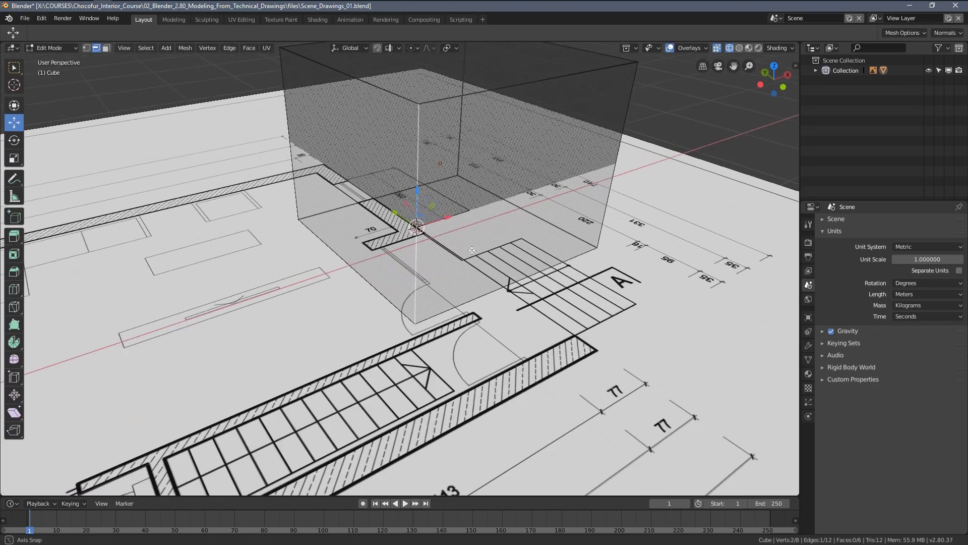
pyautogui.moveTo(397, 218); pyautogui.dragTo(403, 274, button='middle')
pyautogui.press('Tab')
# Step: Select the floor-plan image and set the pivot point to the 3D cursor
pyautogui.press('KP_7')
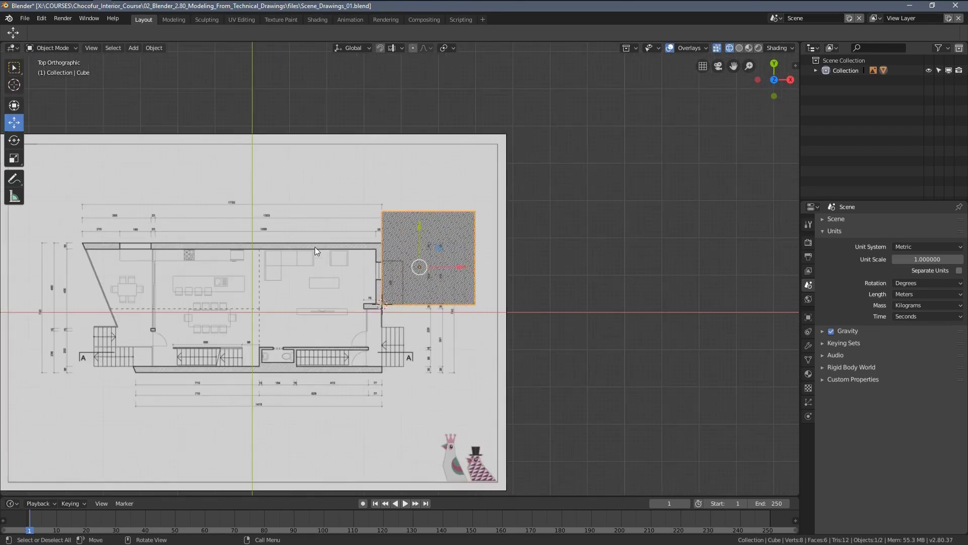
pyautogui.click(296, 168)
pyautogui.scroll(2, 349, 222)
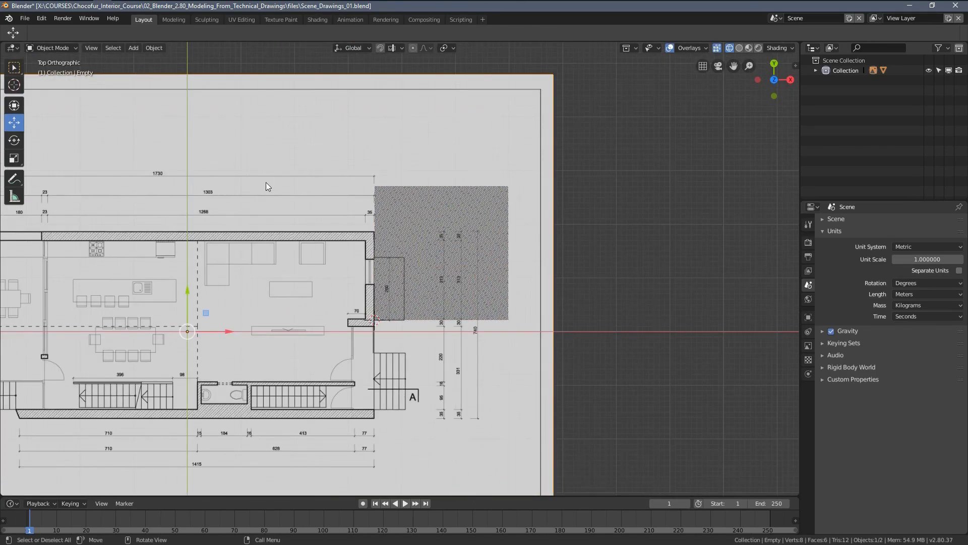
pyautogui.press('.')
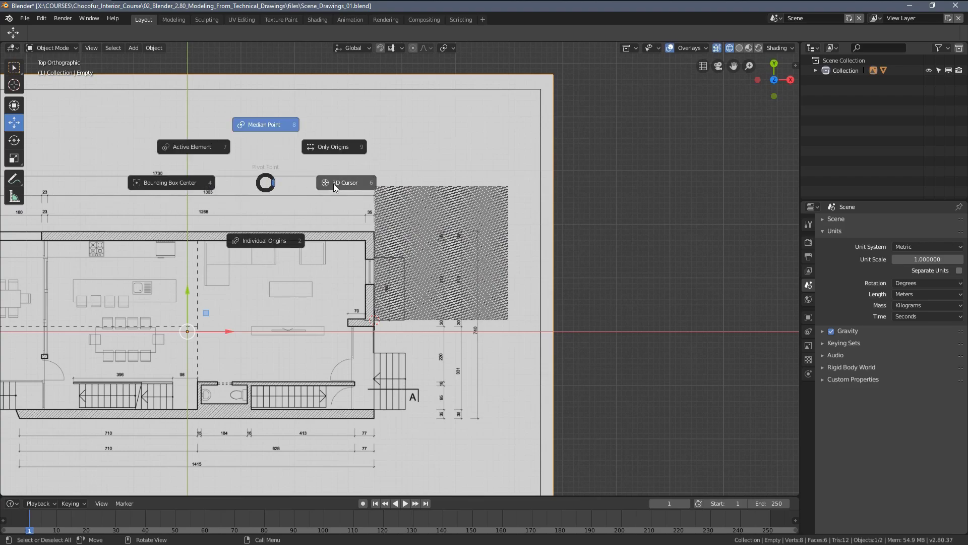
pyautogui.click(337, 185)
# Step: Scale the floor-plan image down slightly around the 3D cursor
pyautogui.scroll(2, 354, 291)
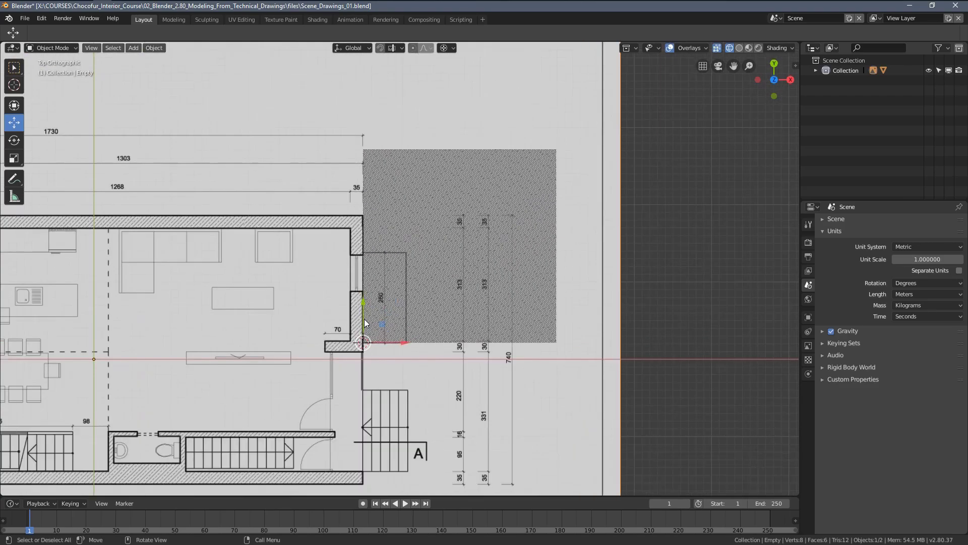
pyautogui.scroll(-3, 365, 301)
pyautogui.keyDown('shift'); pyautogui.moveTo(259, 288); pyautogui.dragTo(322, 267, button='middle'); pyautogui.keyUp('shift')
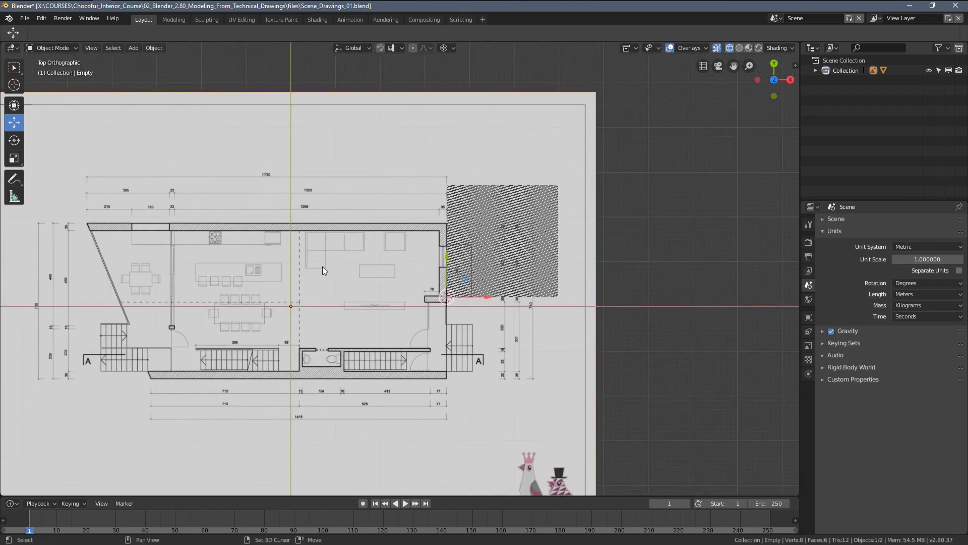
pyautogui.scroll(2, 367, 266)
pyautogui.scroll(2, 353, 289)
pyautogui.scroll(1, 382, 302)
pyautogui.scroll(2, 378, 298)
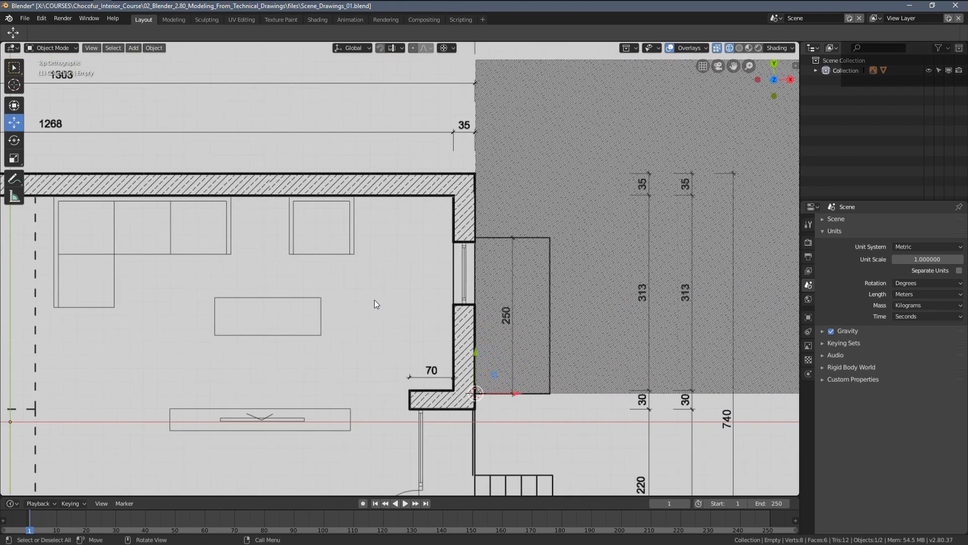
pyautogui.scroll(-1, 334, 347)
pyautogui.scroll(-2, 255, 196)
pyautogui.scroll(-4, 265, 192)
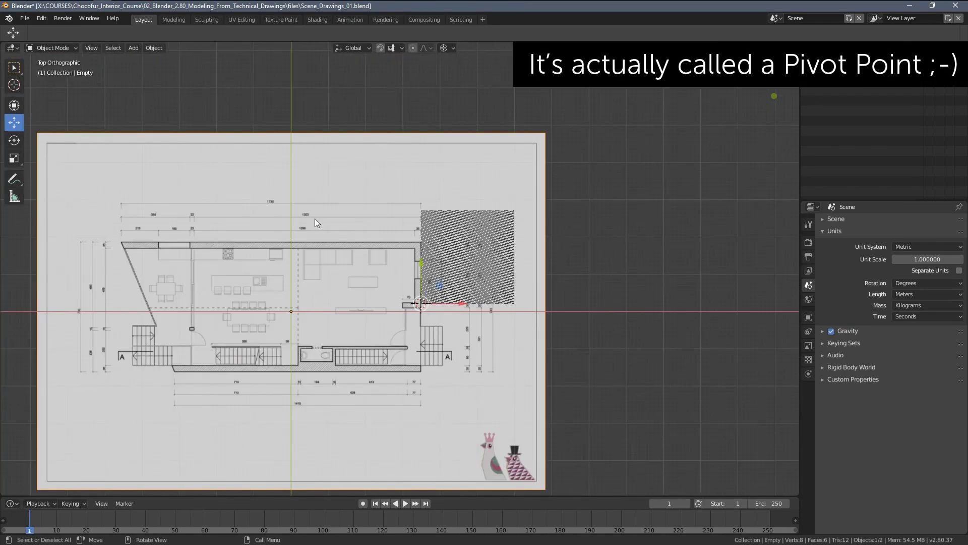
pyautogui.scroll(2, 353, 240)
pyautogui.scroll(1, 394, 252)
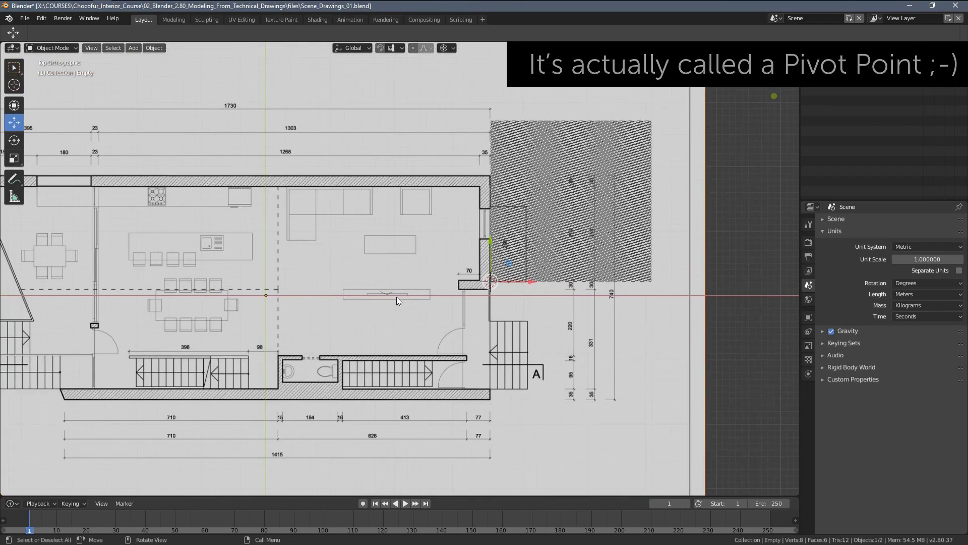
pyautogui.press('s')
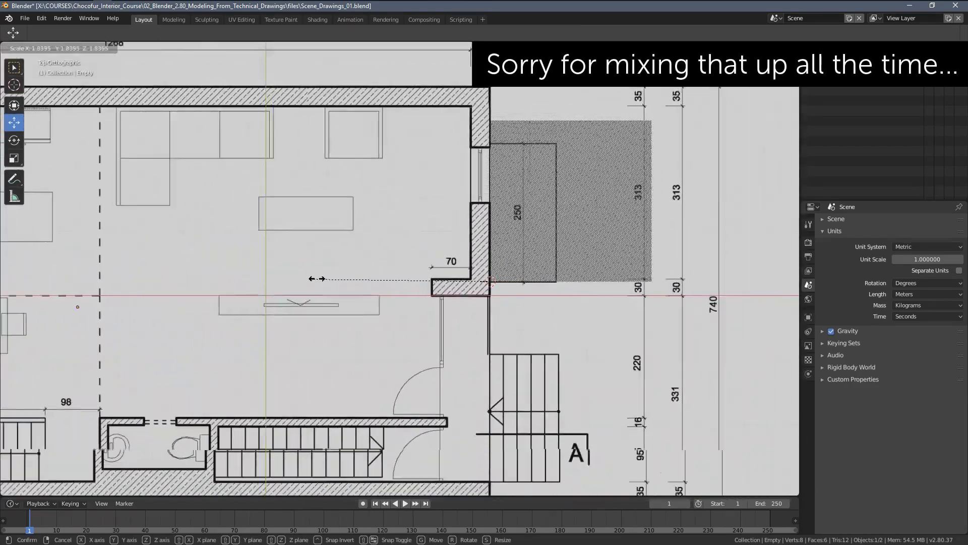
pyautogui.click(397, 283)
# Step: Rescale the plan image slightly again, then cancel a further resize attempt
pyautogui.scroll(5, 494, 290)
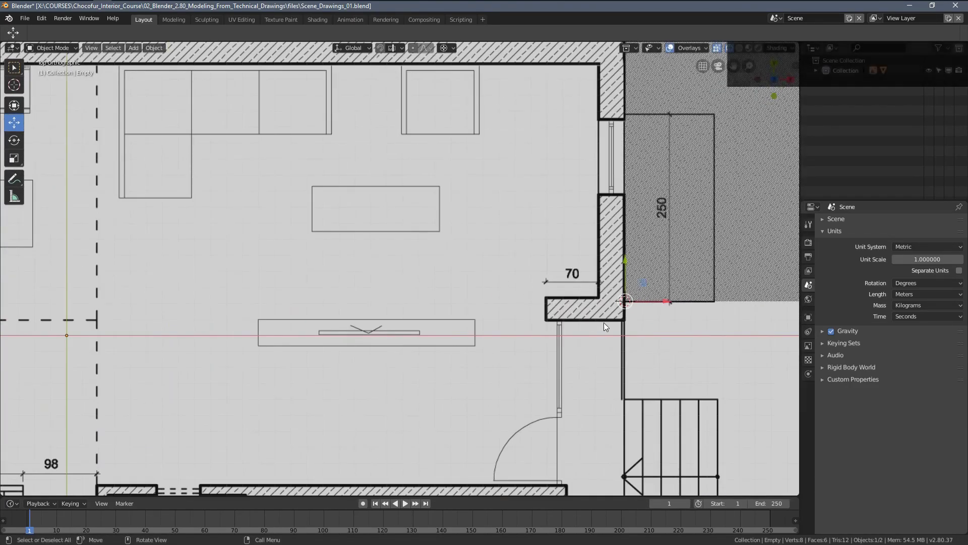
pyautogui.keyDown('shift'); pyautogui.moveTo(643, 301); pyautogui.dragTo(489, 343, button='middle'); pyautogui.keyUp('shift')
pyautogui.scroll(-3, 303, 353)
pyautogui.scroll(-1, 295, 352)
pyautogui.press('s')
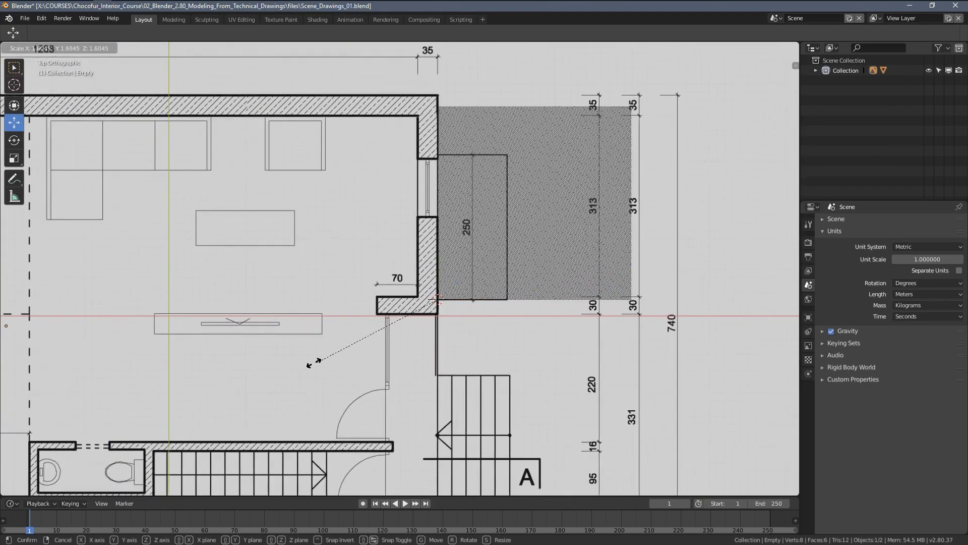
pyautogui.click(258, 354)
pyautogui.scroll(3, 316, 281)
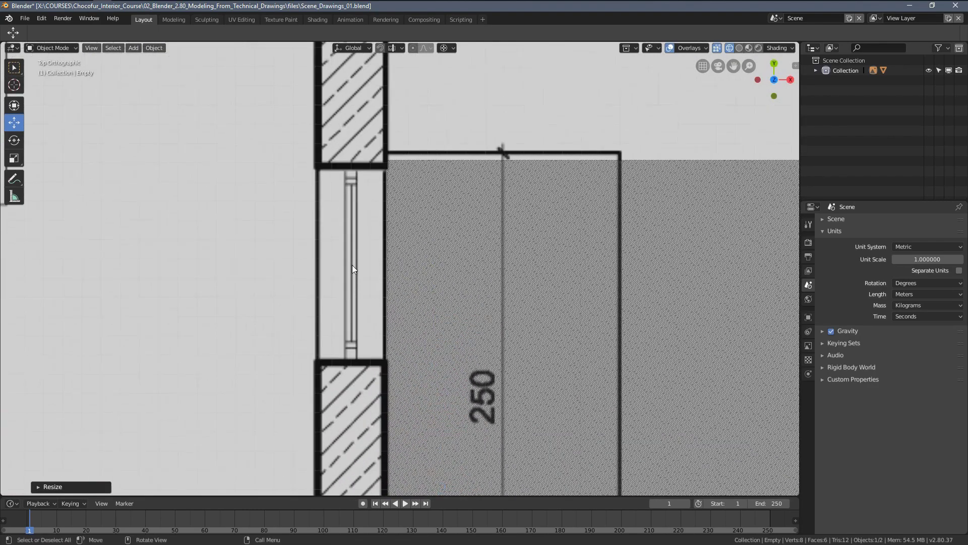
pyautogui.scroll(1, 356, 280)
pyautogui.press('s')
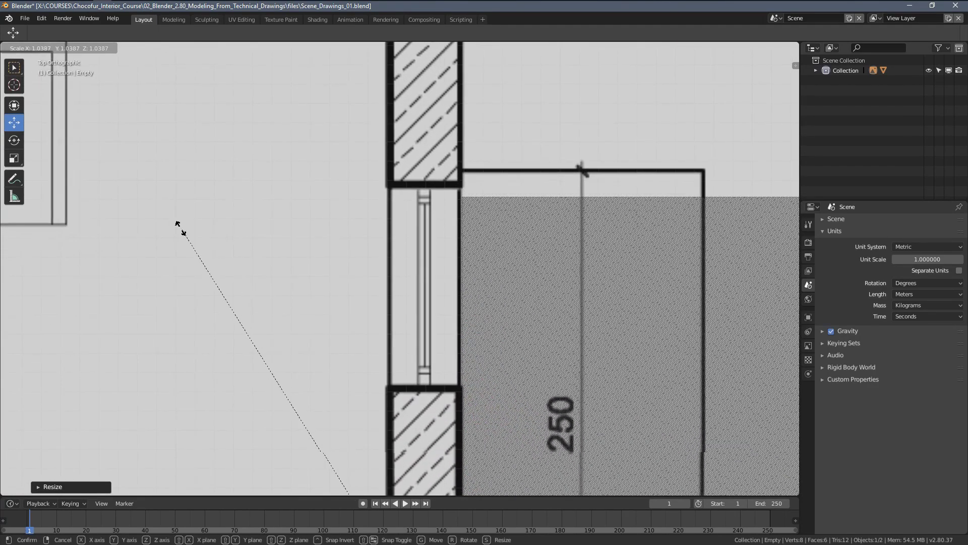
pyautogui.rightClick(211, 234)
# Step: Fine-tune the plan scale so its walls and 313 dimension match the cube edges
pyautogui.scroll(-4, 286, 291)
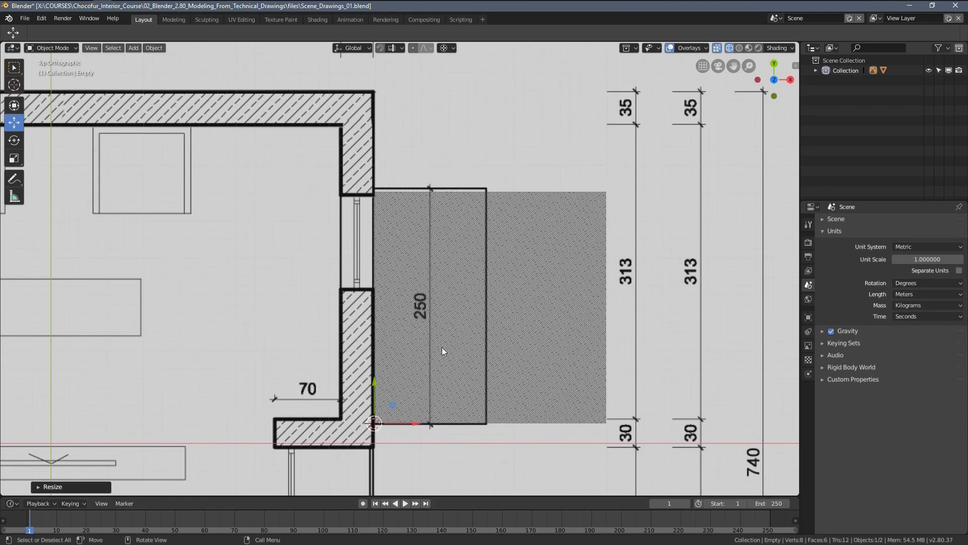
pyautogui.keyDown('shift'); pyautogui.moveTo(426, 336); pyautogui.dragTo(466, 375, button='middle'); pyautogui.keyUp('shift')
pyautogui.scroll(2, 323, 271)
pyautogui.press('s')
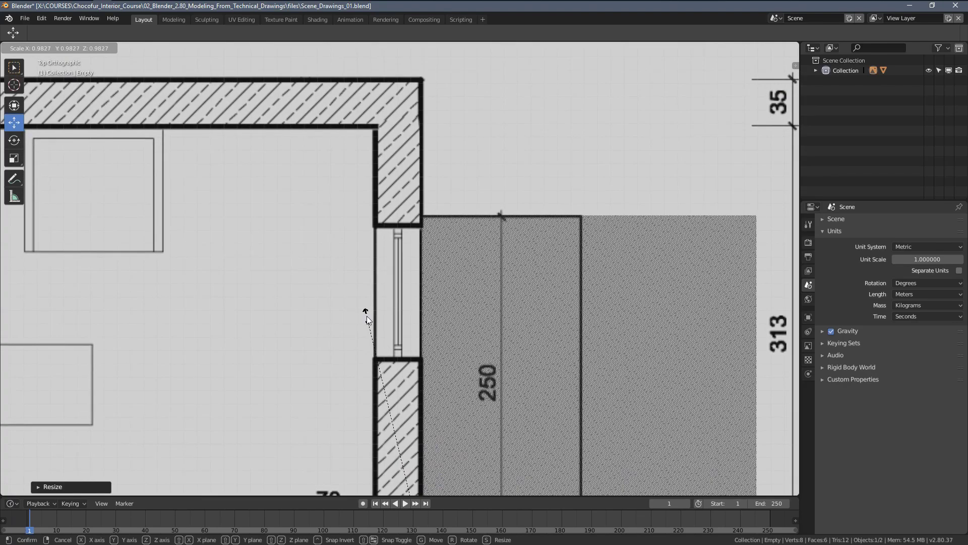
pyautogui.scroll(3, 445, 219)
pyautogui.scroll(2, 399, 247)
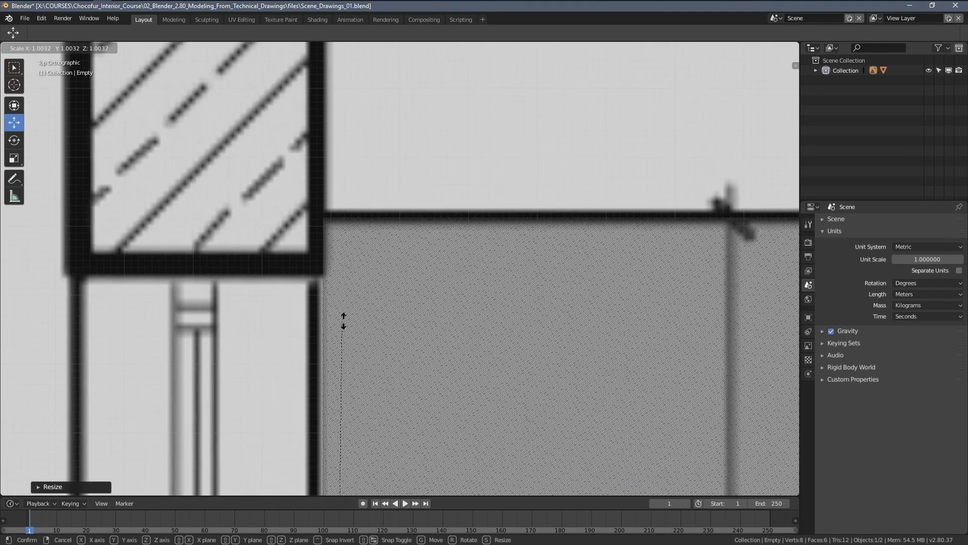
pyautogui.click(410, 280)
# Step: Orbit into a perspective view of the aligned plan and cube
pyautogui.scroll(-3, 415, 315)
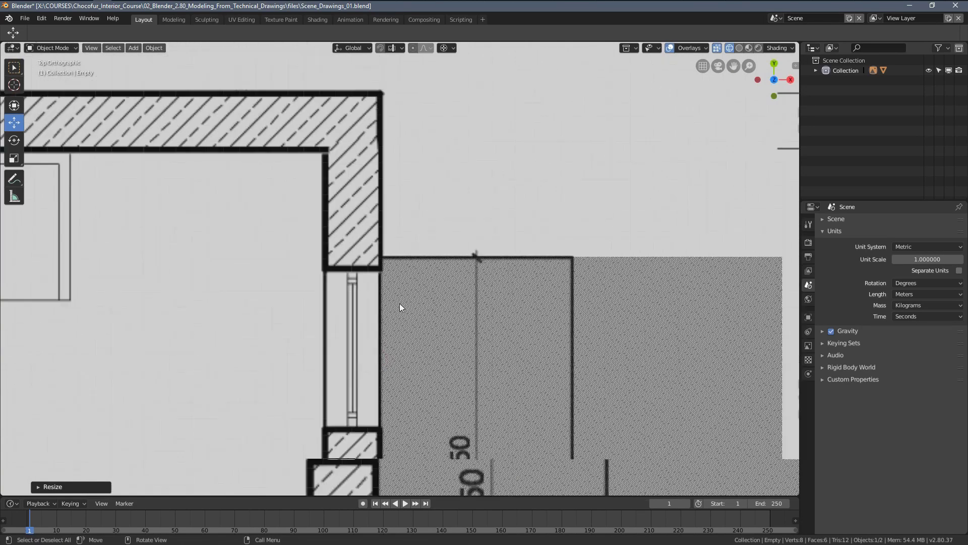
pyautogui.scroll(-1, 454, 307)
pyautogui.moveTo(503, 301)
pyautogui.keyDown('shift'); pyautogui.mouseDown(button='middle')
pyautogui.moveTo(564, 274)
pyautogui.moveTo(493, 226)
pyautogui.mouseUp(button='middle'); pyautogui.keyUp('shift')
pyautogui.scroll(-2, 493, 226)
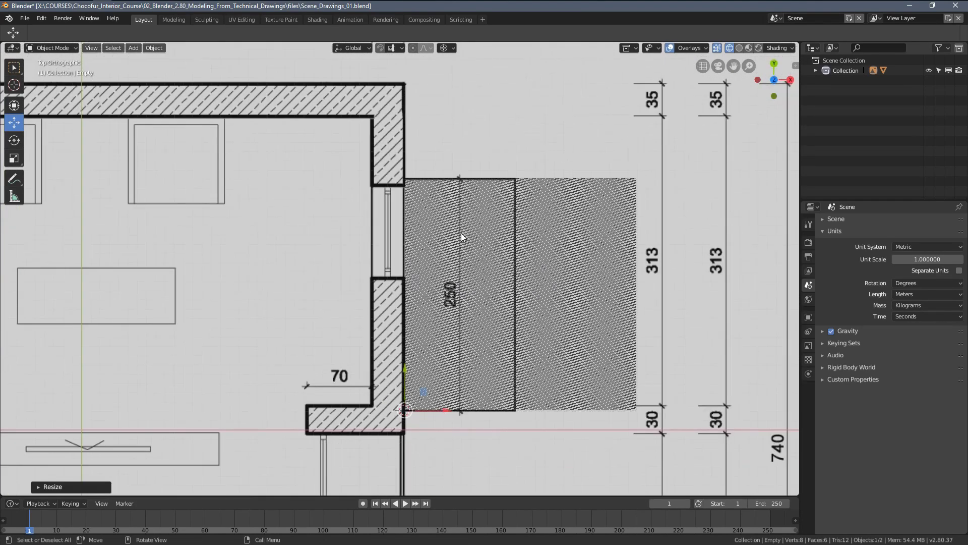
pyautogui.scroll(-1, 464, 283)
pyautogui.moveTo(464, 282)
pyautogui.keyDown('shift'); pyautogui.mouseDown(button='middle')
pyautogui.moveTo(477, 280)
pyautogui.moveTo(449, 222)
pyautogui.mouseUp(button='middle'); pyautogui.keyUp('shift')
pyautogui.scroll(-2, 477, 280)
# Step: Switch to solid shading and raise the test cube along Z with the blue gizmo arrow
pyautogui.press('z')
pyautogui.click(516, 224)
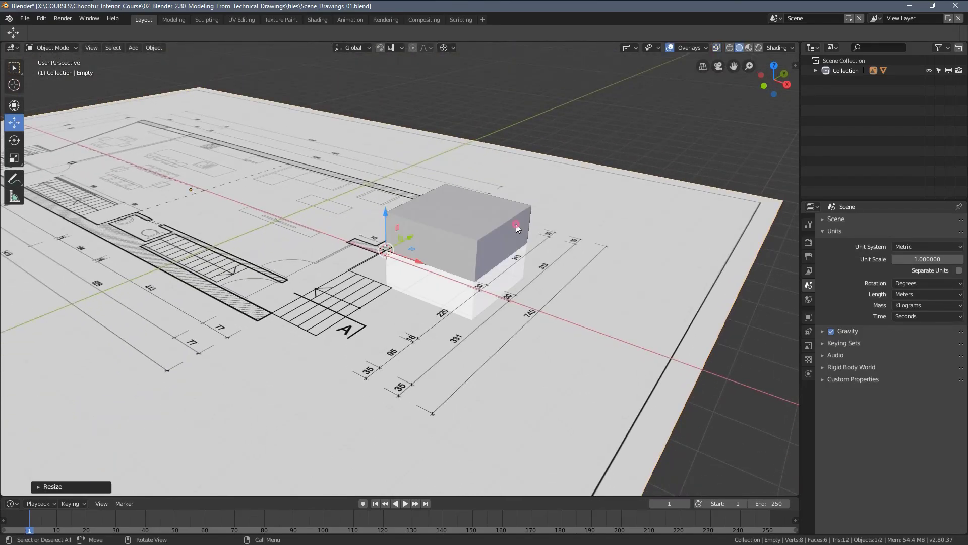
pyautogui.click(448, 230)
pyautogui.moveTo(384, 221)
pyautogui.mouseDown()
pyautogui.moveTo(386, 146)
pyautogui.moveTo(479, 229)
pyautogui.mouseUp()
pyautogui.scroll(3, 454, 247)
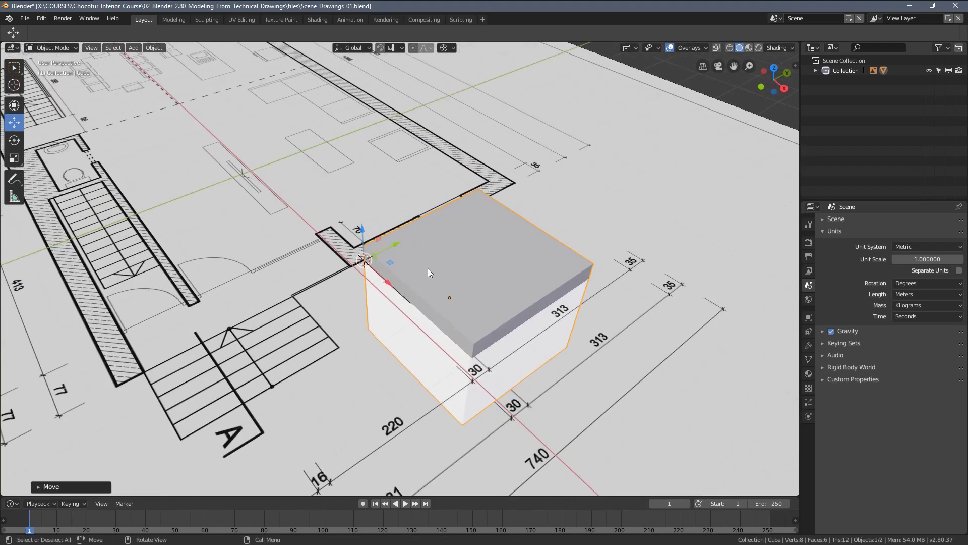
pyautogui.moveTo(405, 248); pyautogui.dragTo(362, 279, button='middle')
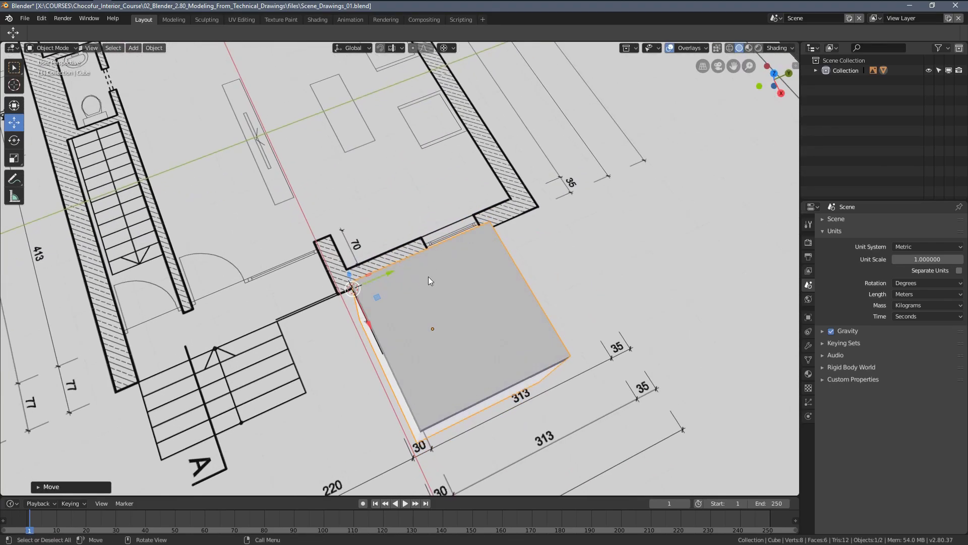
pyautogui.moveTo(428, 276)
pyautogui.mouseDown(button='middle')
pyautogui.moveTo(419, 238)
pyautogui.moveTo(405, 243)
pyautogui.mouseUp(button='middle')
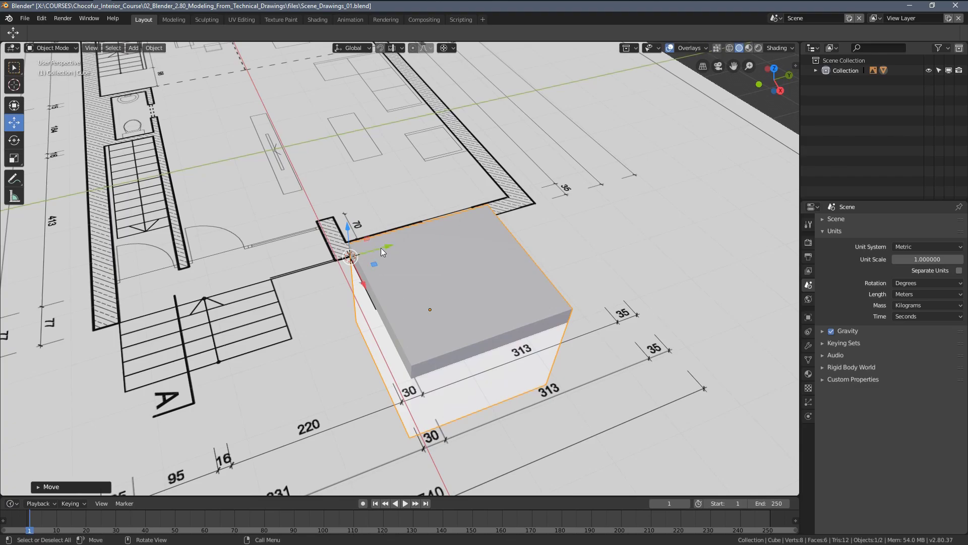
# Step: Readjust the cube's height to stand above the plan's wall corner and inspect it
pyautogui.moveTo(350, 224); pyautogui.dragTo(353, 302)
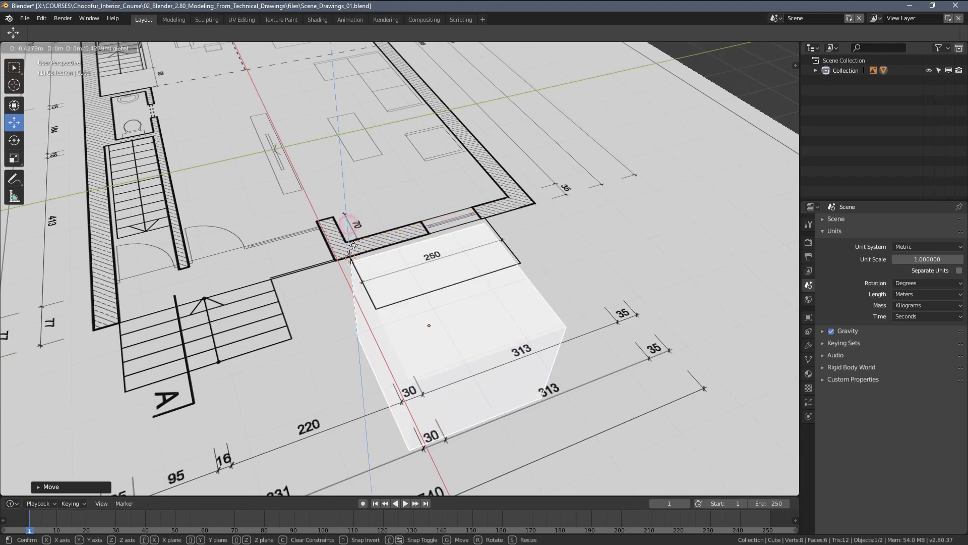
pyautogui.moveTo(354, 303)
pyautogui.mouseDown(button='middle')
pyautogui.moveTo(505, 261)
pyautogui.moveTo(486, 220)
pyautogui.mouseUp(button='middle')
pyautogui.moveTo(461, 207); pyautogui.dragTo(461, 171)
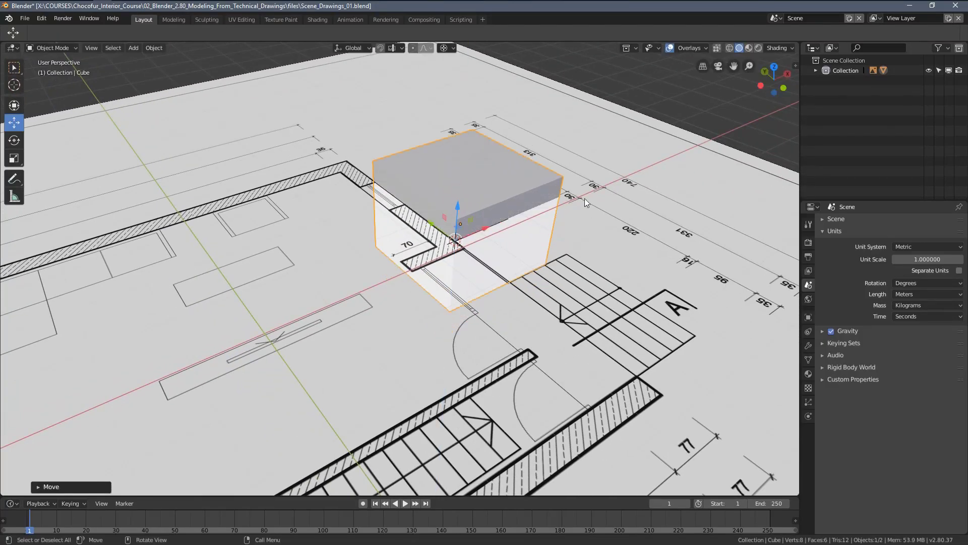
pyautogui.moveTo(577, 193)
pyautogui.mouseDown(button='middle')
pyautogui.moveTo(541, 196)
pyautogui.moveTo(645, 146)
pyautogui.mouseUp(button='middle')
pyautogui.scroll(-3, 514, 53)
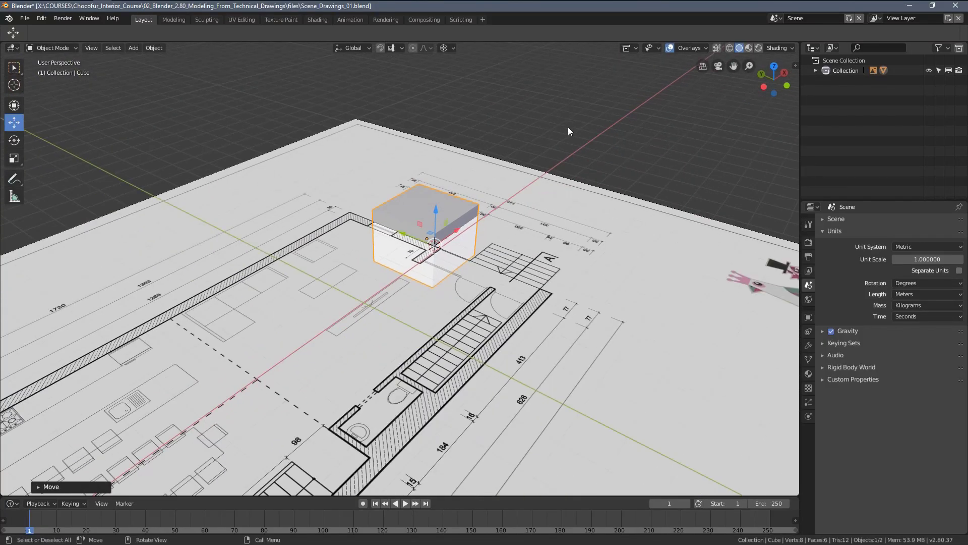
pyautogui.moveTo(524, 160); pyautogui.dragTo(558, 159, button='middle')
pyautogui.scroll(-1, 586, 255)
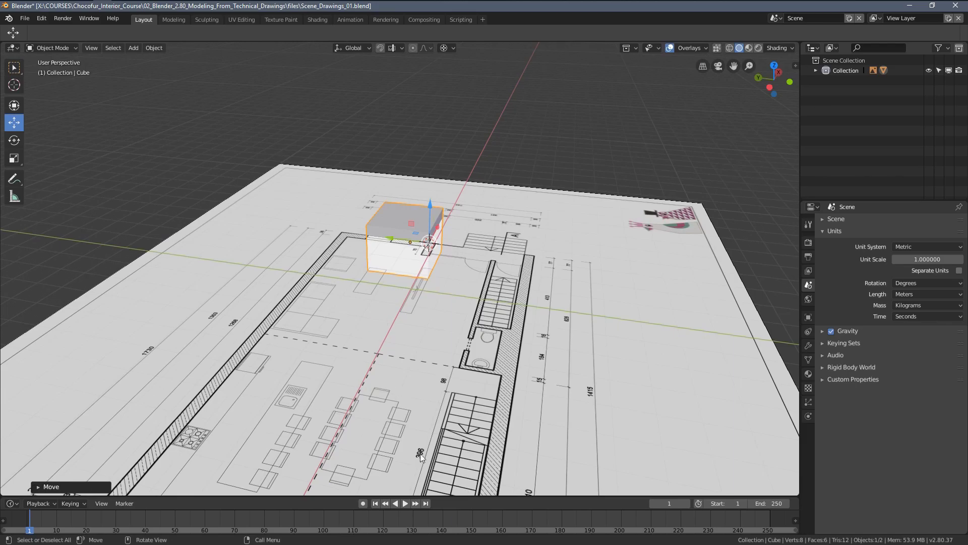
pyautogui.moveTo(460, 214); pyautogui.dragTo(467, 217, button='middle')
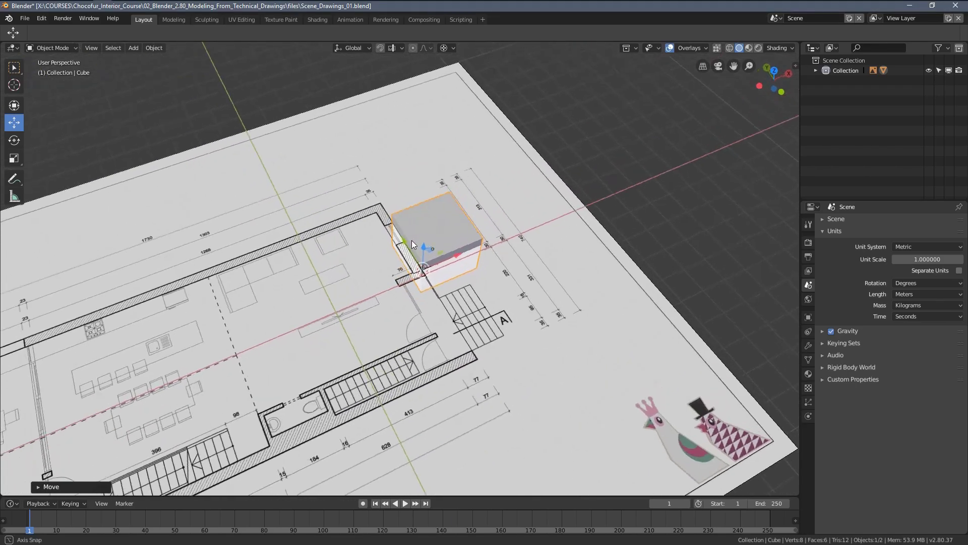
pyautogui.keyDown('shift'); pyautogui.moveTo(411, 240); pyautogui.dragTo(391, 252, button='middle'); pyautogui.keyUp('shift')
pyautogui.scroll(2, 520, 195)
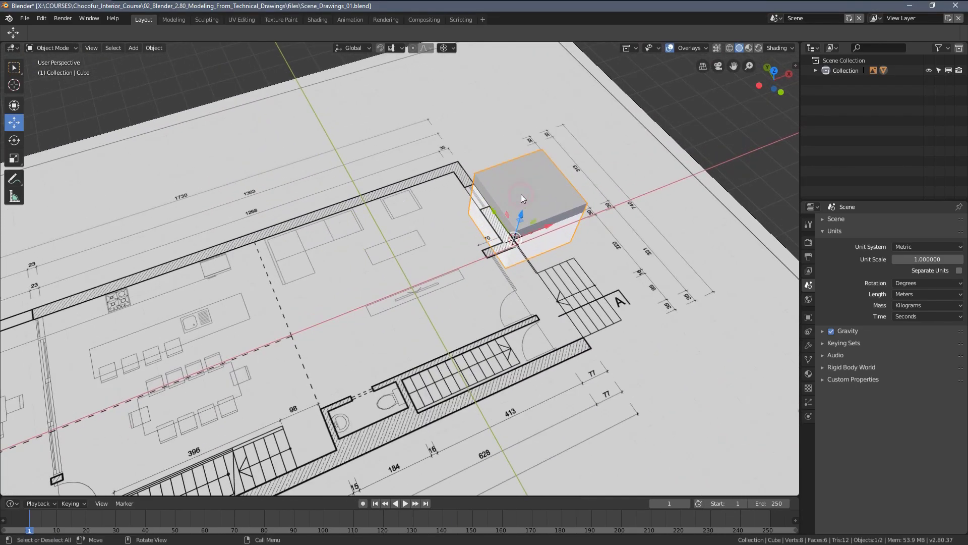
# Step: Replace the old test box with a new cube
pyautogui.press('x')
pyautogui.click(519, 194)
pyautogui.hotkey('shift', 'a')
pyautogui.press('Escape')
pyautogui.scroll(-5, 304, 263)
pyautogui.scroll(-2, 433, 249)
pyautogui.scroll(4, 440, 265)
pyautogui.scroll(2, 459, 258)
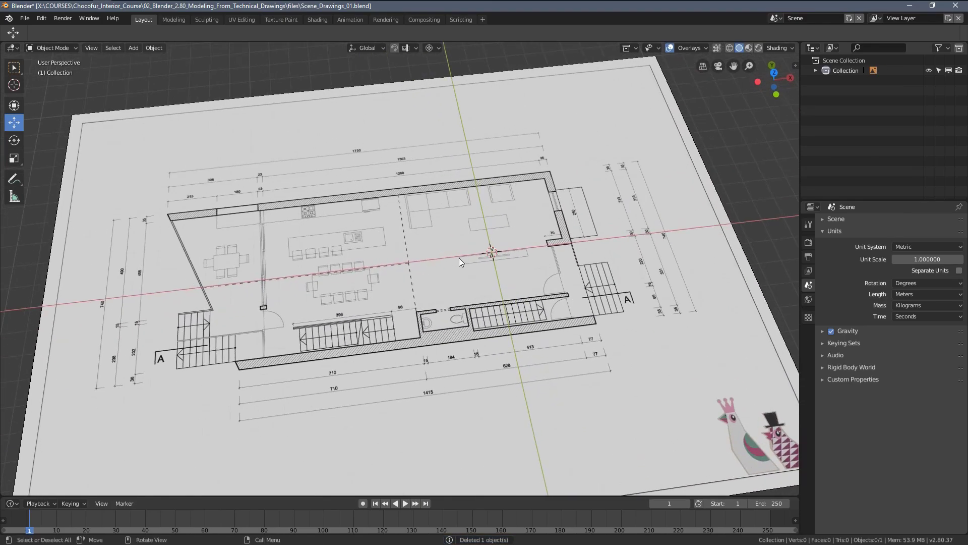
pyautogui.hotkey('shift', 'a')
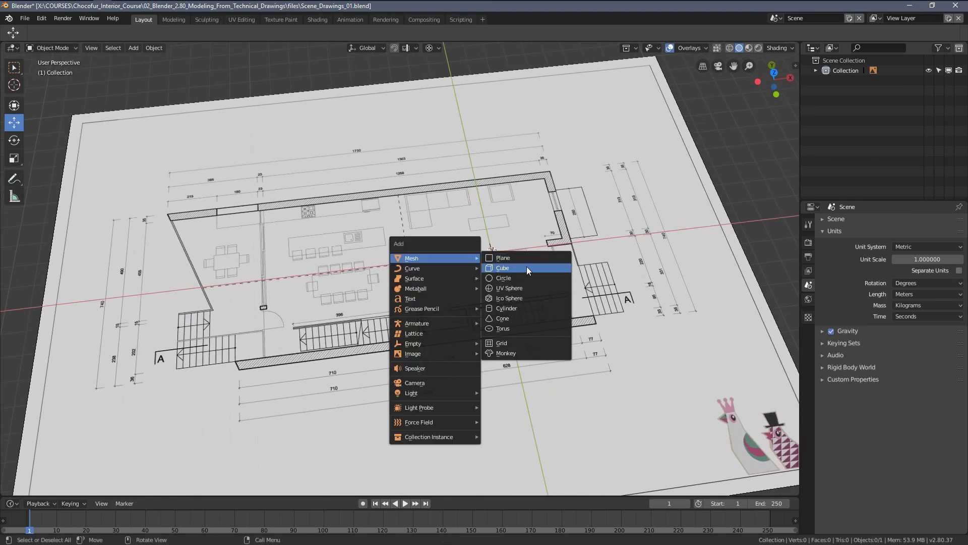
pyautogui.click(527, 267)
# Step: In top view, move the cube onto the opening in the plan's top-left wall
pyautogui.press('KP_7')
pyautogui.scroll(-2, 395, 212)
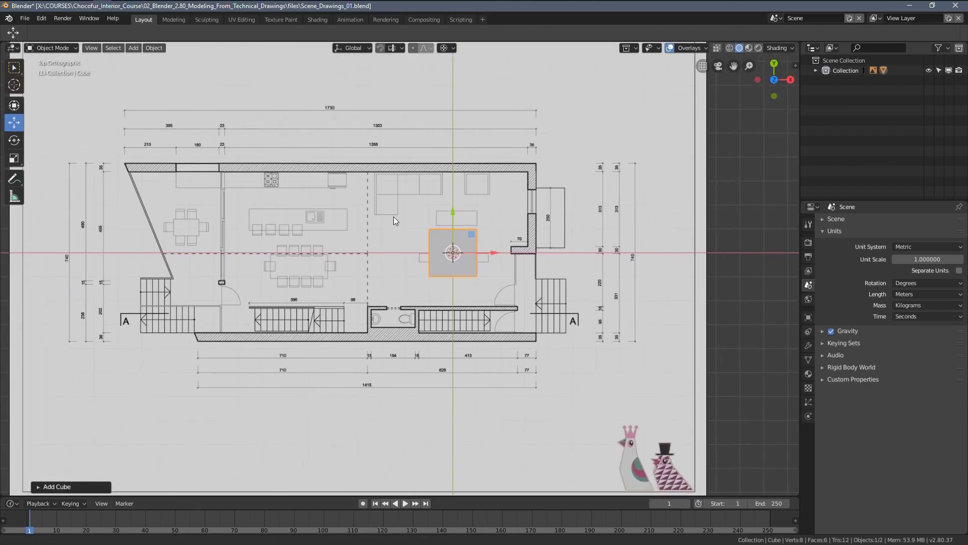
pyautogui.scroll(1, 395, 211)
pyautogui.moveTo(396, 211)
pyautogui.keyDown('shift'); pyautogui.mouseDown(button='middle')
pyautogui.moveTo(439, 192)
pyautogui.moveTo(461, 286)
pyautogui.mouseUp(button='middle'); pyautogui.keyUp('shift')
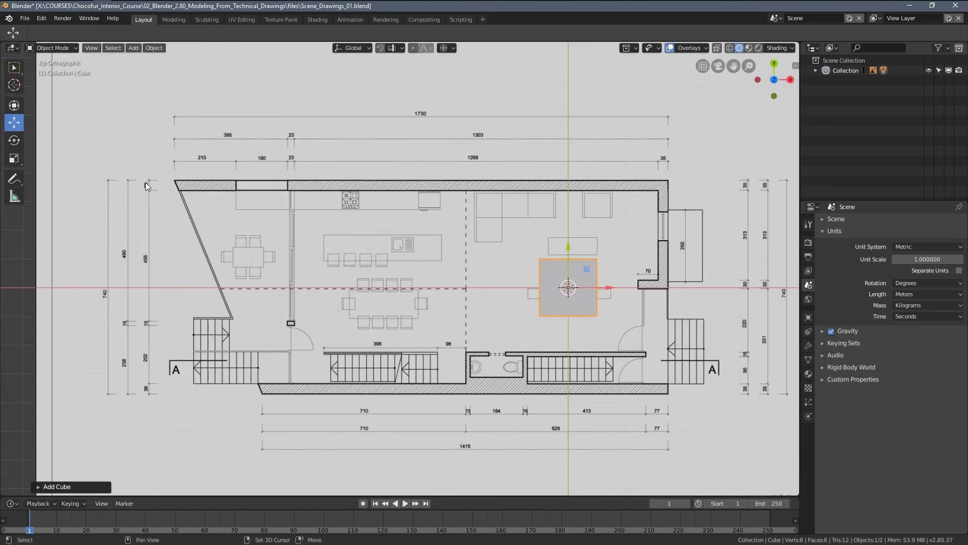
pyautogui.keyDown('shift'); pyautogui.moveTo(144, 186); pyautogui.dragTo(272, 213, button='middle'); pyautogui.keyUp('shift')
pyautogui.scroll(-1, 529, 274)
pyautogui.keyDown('shift'); pyautogui.moveTo(528, 274); pyautogui.dragTo(350, 259, button='middle'); pyautogui.keyUp('shift')
pyautogui.scroll(5, 286, 267)
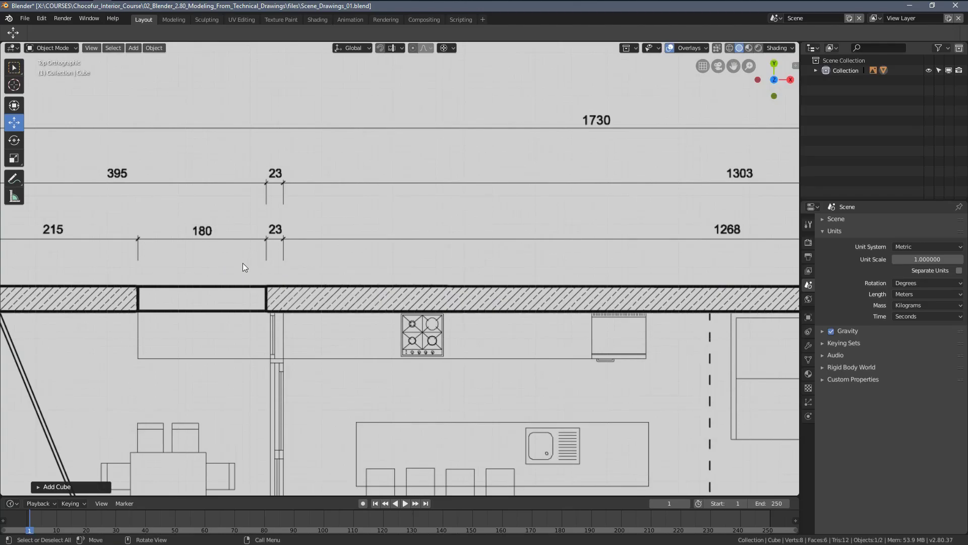
pyautogui.scroll(-2, 245, 265)
pyautogui.scroll(-2, 269, 279)
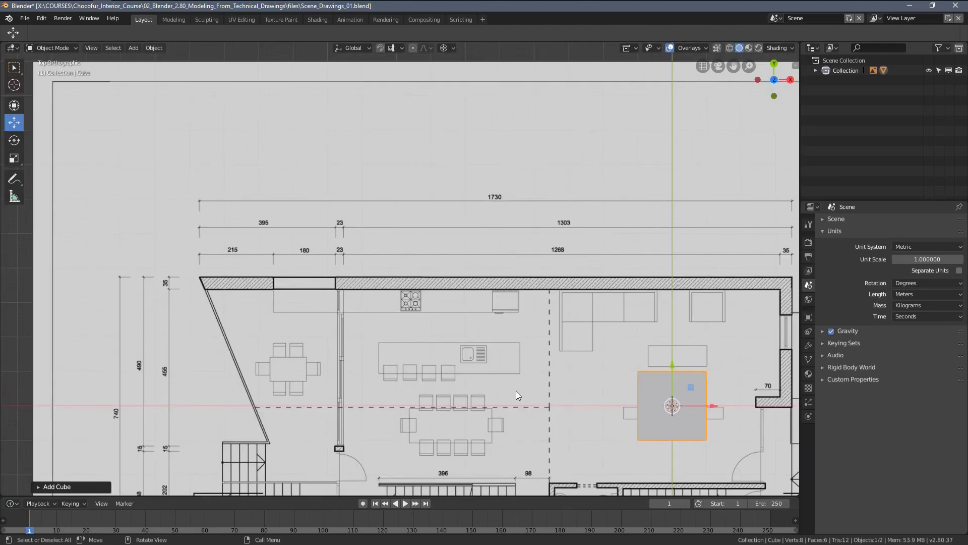
pyautogui.press('g')
pyautogui.click(163, 267)
# Step: Reposition the cube to fit the 180 window opening, left edge aligned
pyautogui.scroll(3, 509, 275)
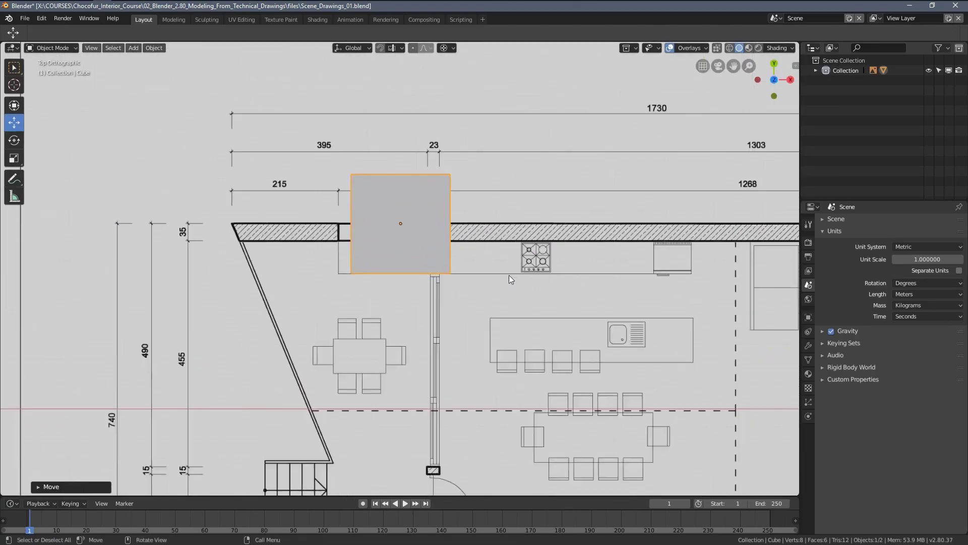
pyautogui.scroll(1, 517, 275)
pyautogui.scroll(3, 497, 270)
pyautogui.scroll(1, 483, 265)
pyautogui.scroll(1, 515, 245)
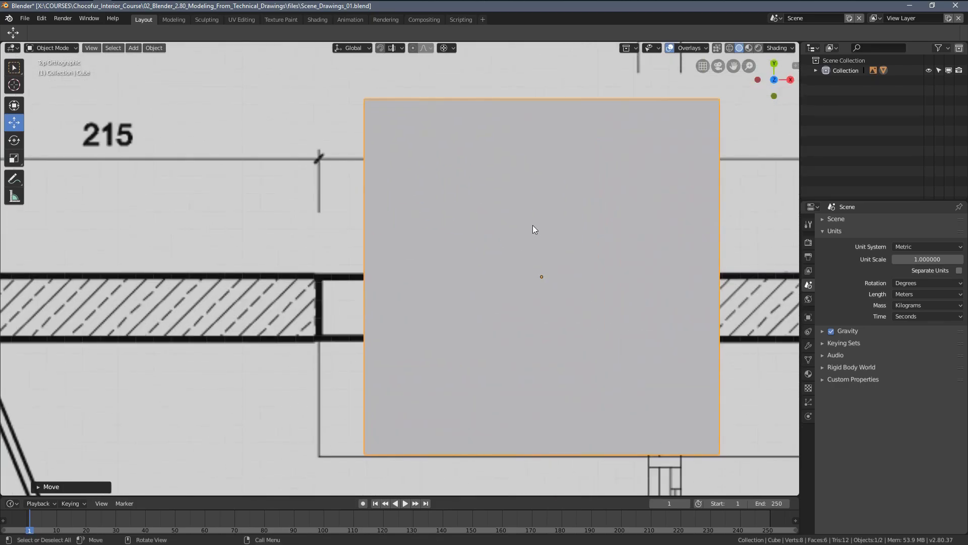
pyautogui.press('g')
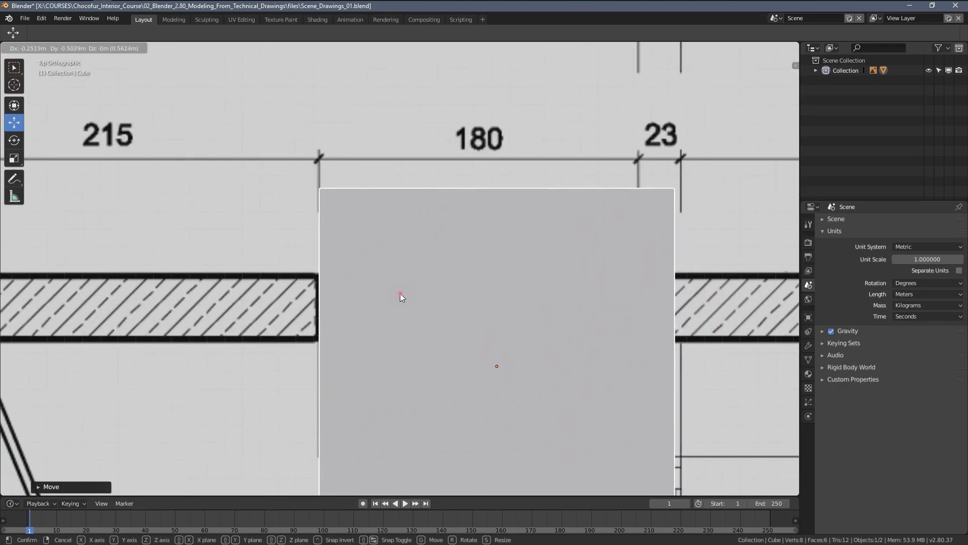
pyautogui.click(401, 292)
pyautogui.keyDown('shift'); pyautogui.moveTo(474, 247); pyautogui.dragTo(462, 204, button='middle'); pyautogui.keyUp('shift')
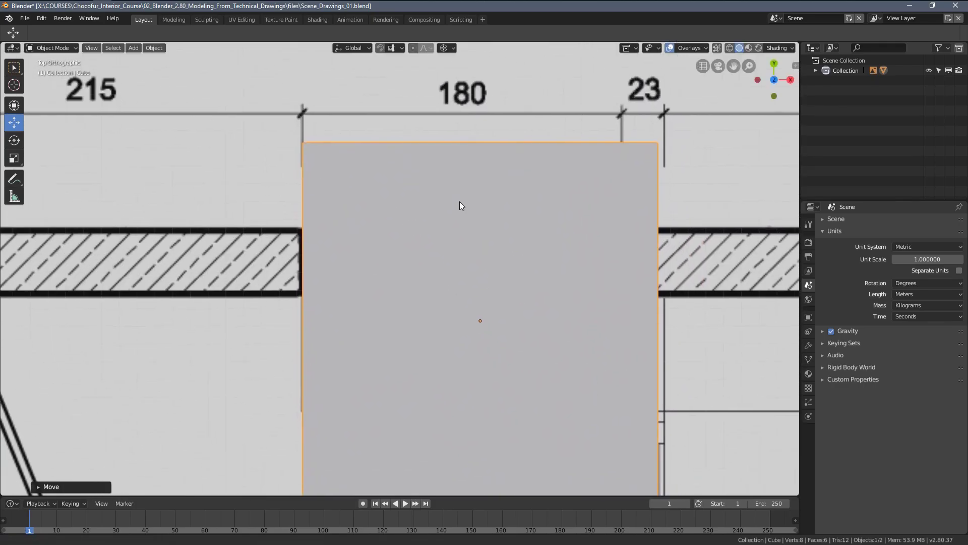
# Step: In Edit Mode, select only the cube's right side face using face select
pyautogui.press('Tab')
pyautogui.moveTo(613, 272)
pyautogui.keyDown('shift'); pyautogui.mouseDown(button='middle')
pyautogui.moveTo(533, 274)
pyautogui.moveTo(475, 328)
pyautogui.mouseUp(button='middle'); pyautogui.keyUp('shift')
pyautogui.scroll(-3, 480, 276)
pyautogui.click(463, 296)
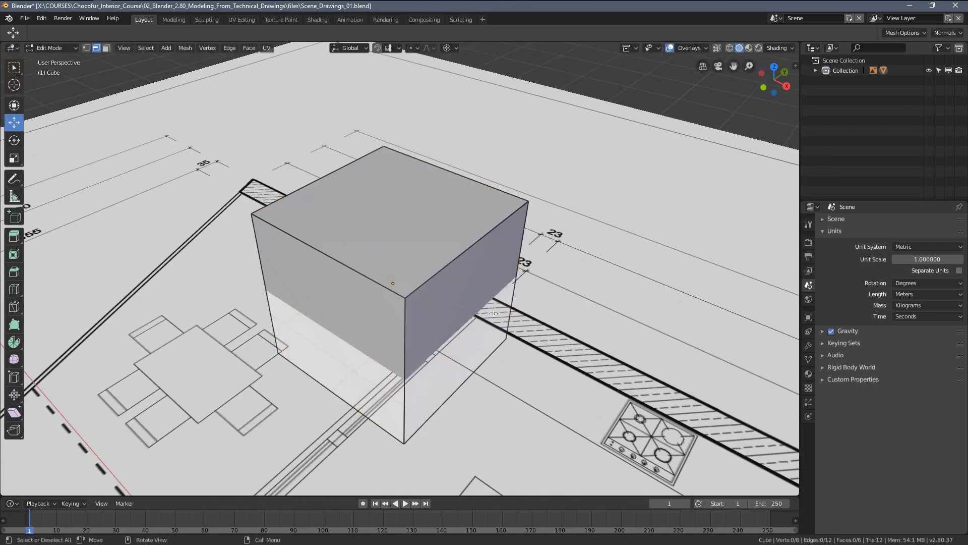
pyautogui.press('3')
pyautogui.click(435, 295)
pyautogui.press('KP_7')
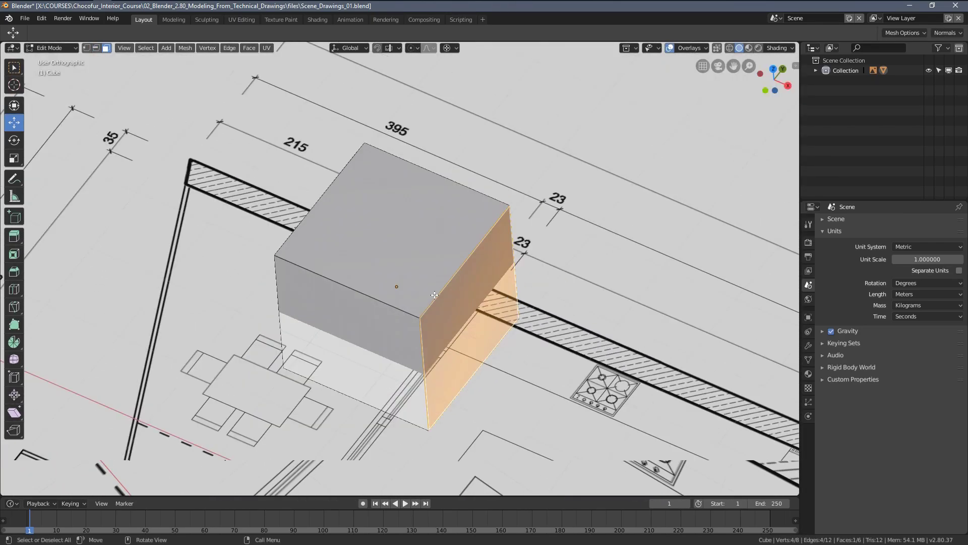
pyautogui.keyDown('shift'); pyautogui.moveTo(439, 295); pyautogui.dragTo(422, 300, button='middle'); pyautogui.keyUp('shift')
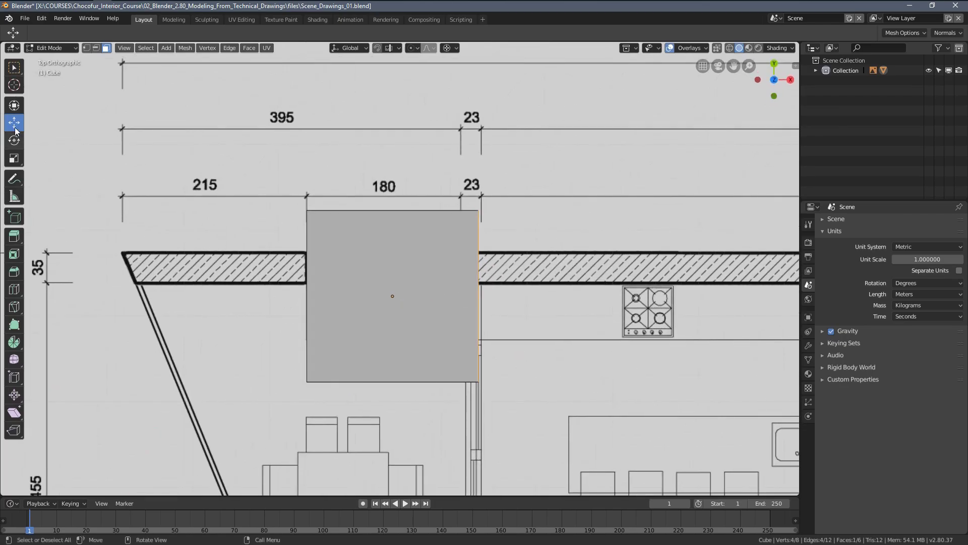
# Step: Set the pivot point to 3D Cursor and slide the face along X to the opening
pyautogui.press('.')
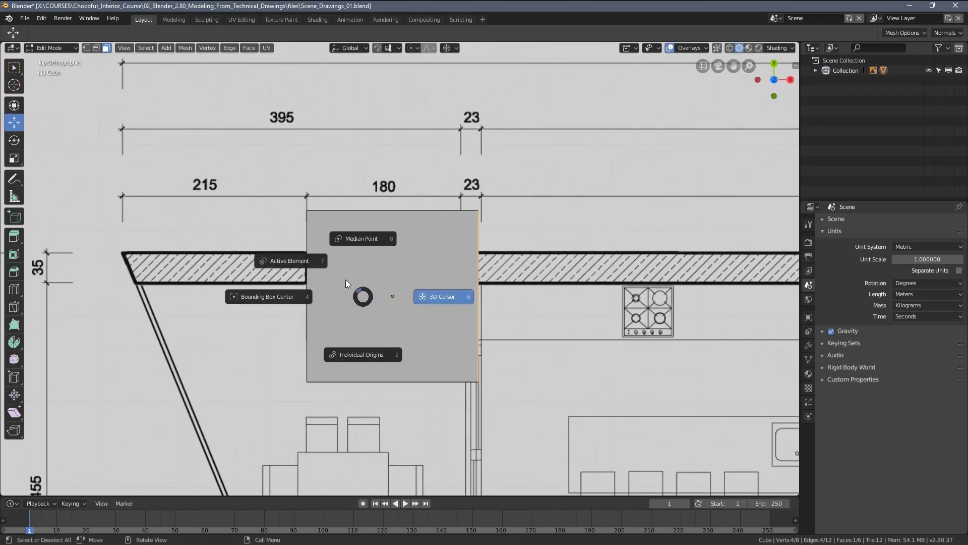
pyautogui.click(484, 299)
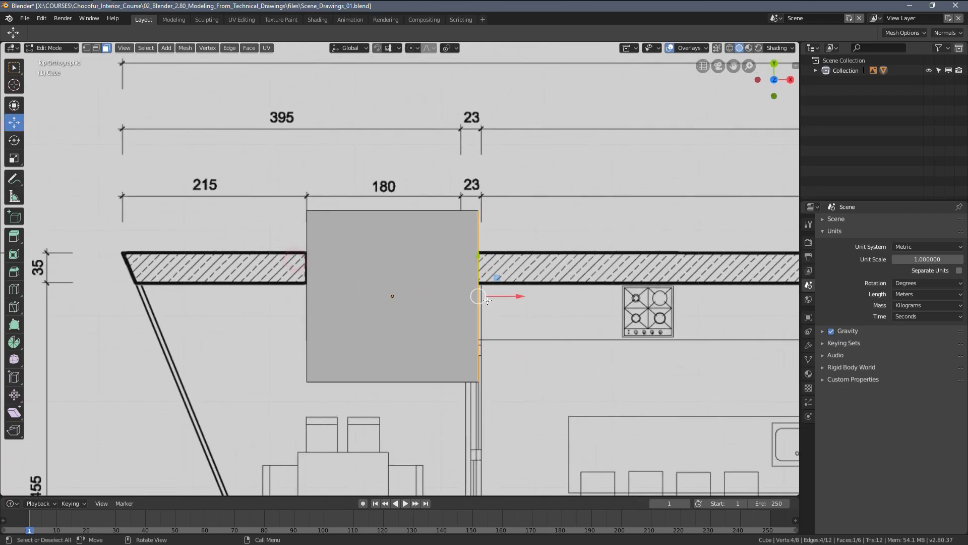
pyautogui.scroll(3, 520, 296)
pyautogui.scroll(1, 514, 273)
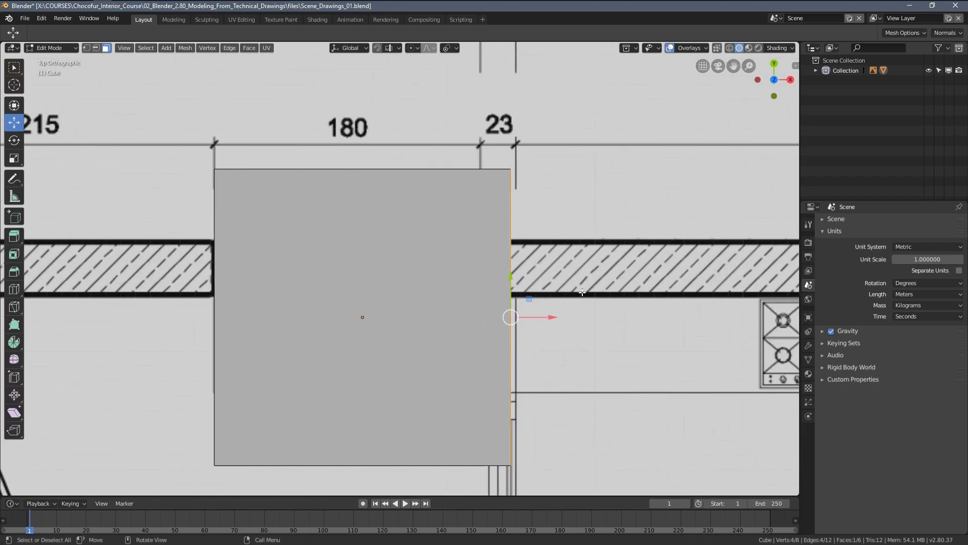
pyautogui.scroll(1, 507, 245)
pyautogui.keyDown('shift'); pyautogui.moveTo(525, 322); pyautogui.dragTo(534, 348, button='middle'); pyautogui.keyUp('shift')
pyautogui.moveTo(578, 352); pyautogui.dragTo(555, 355)
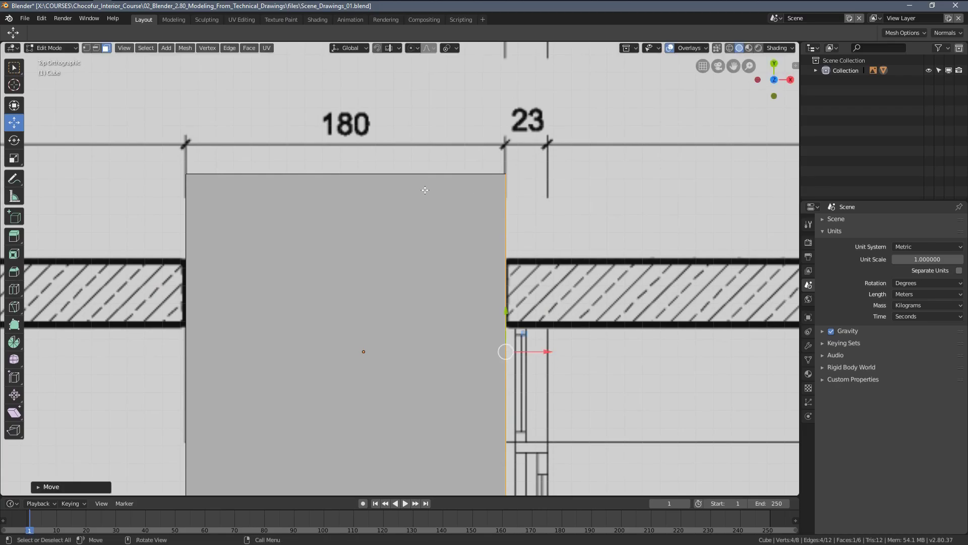
# Step: Inspect the cube's edges against the plan's dimension lines
pyautogui.scroll(-3, 266, 212)
pyautogui.moveTo(266, 212)
pyautogui.keyDown('shift'); pyautogui.mouseDown(button='middle')
pyautogui.moveTo(265, 154)
pyautogui.moveTo(287, 219)
pyautogui.mouseUp(button='middle'); pyautogui.keyUp('shift')
pyautogui.scroll(3, 424, 220)
pyautogui.keyDown('shift'); pyautogui.moveTo(423, 221); pyautogui.dragTo(481, 334, button='middle'); pyautogui.keyUp('shift')
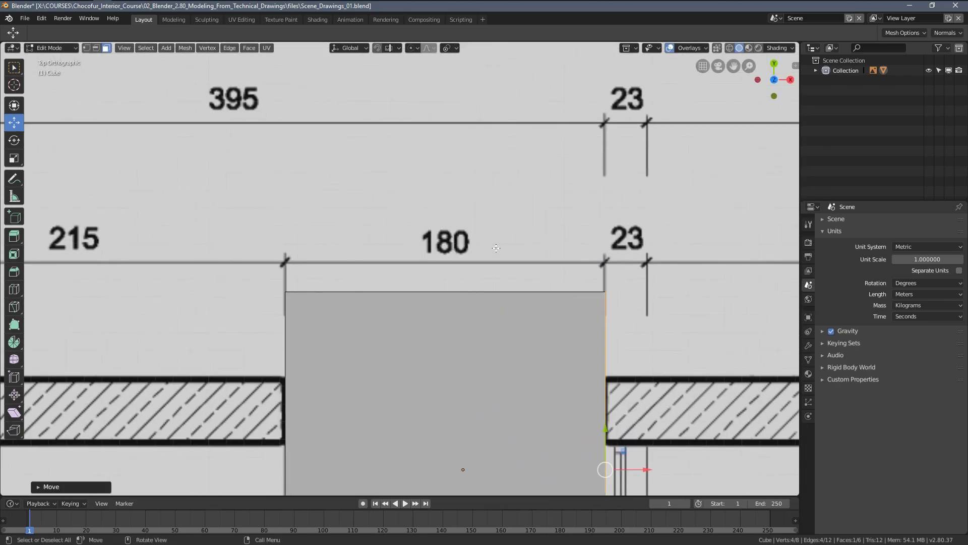
pyautogui.scroll(-1, 461, 265)
pyautogui.scroll(-2, 461, 265)
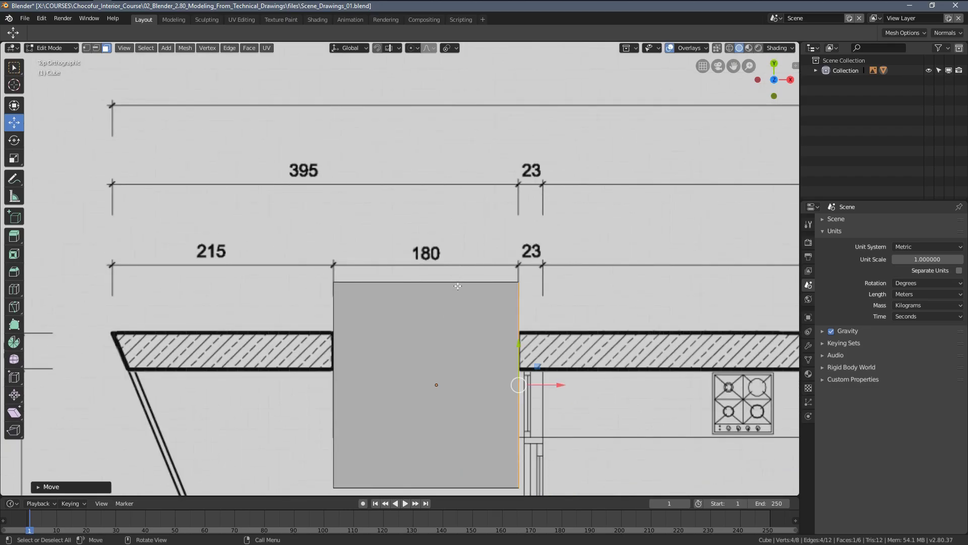
pyautogui.scroll(-2, 510, 316)
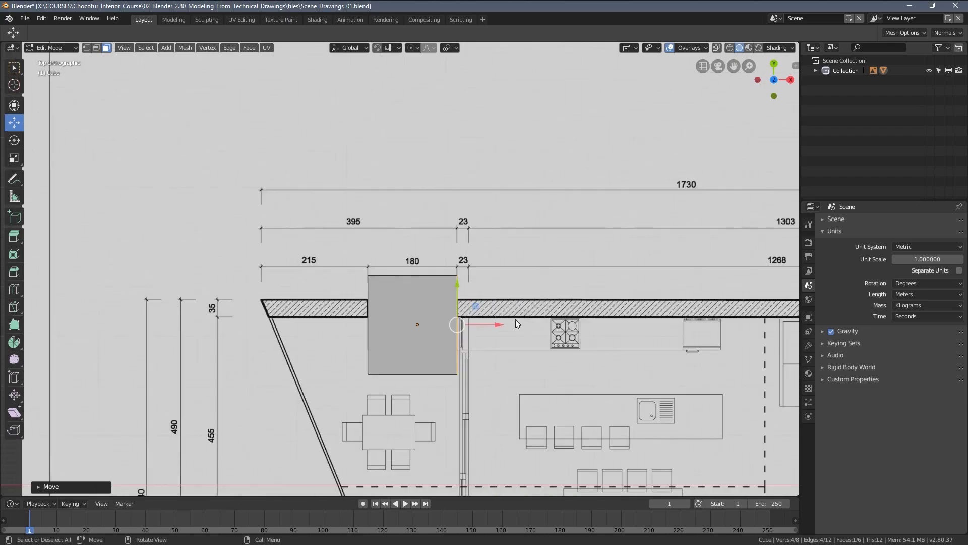
# Step: Return to Object Mode and delete the test cube, leaving only the floor plan
pyautogui.press('Tab')
pyautogui.scroll(-2, 422, 278)
pyautogui.scroll(1, 346, 264)
pyautogui.press('x')
pyautogui.click(346, 265)
pyautogui.scroll(-5, 375, 277)
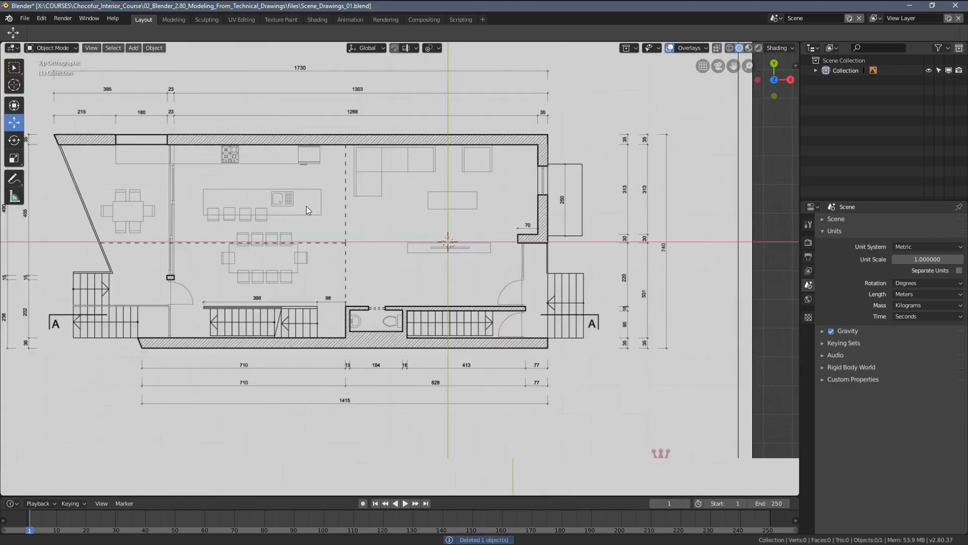
pyautogui.scroll(5, 305, 205)
pyautogui.moveTo(361, 356)
pyautogui.keyDown('shift'); pyautogui.mouseDown(button='middle')
pyautogui.moveTo(272, 328)
pyautogui.moveTo(318, 464)
pyautogui.mouseUp(button='middle'); pyautogui.keyUp('shift')
pyautogui.scroll(-2, 355, 277)
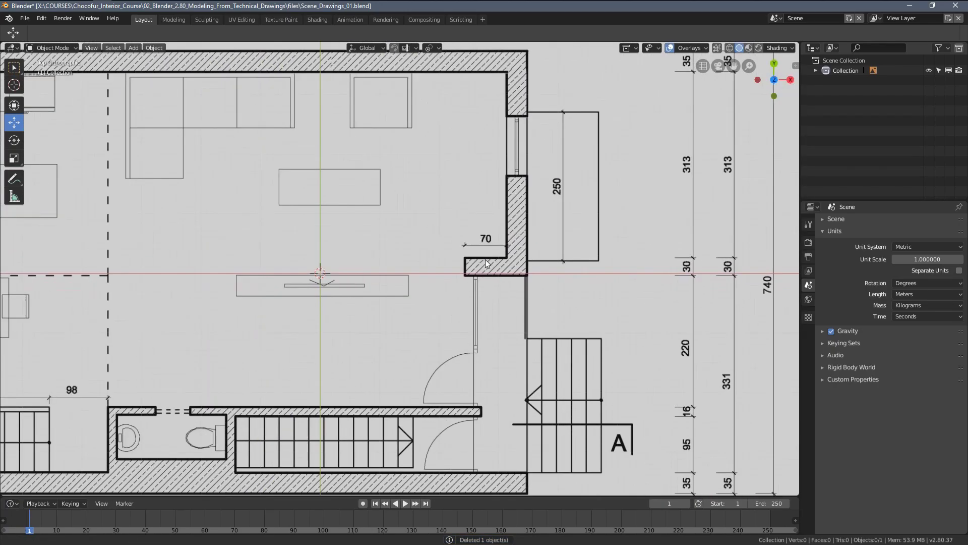
pyautogui.scroll(-2, 343, 276)
pyautogui.scroll(-3, 333, 275)
pyautogui.scroll(-4, 322, 274)
pyautogui.scroll(6, 322, 274)
pyautogui.scroll(1, 489, 267)
pyautogui.hotkey('shift', 'a')
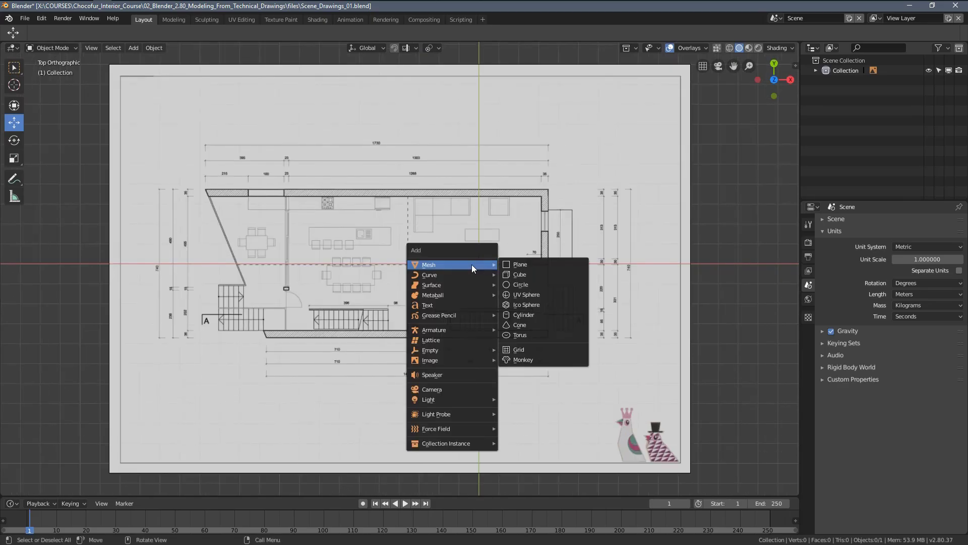
pyautogui.click(527, 278)
pyautogui.keyDown('shift'); pyautogui.moveTo(530, 280); pyautogui.dragTo(361, 324, button='middle'); pyautogui.keyUp('shift')
pyautogui.scroll(3, 361, 324)
pyautogui.scroll(2, 217, 346)
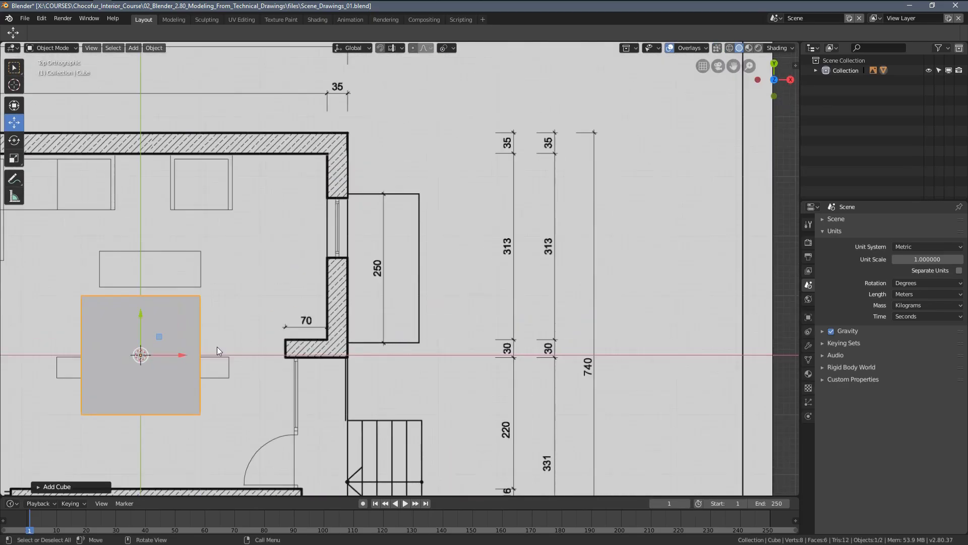
pyautogui.moveTo(183, 354); pyautogui.dragTo(307, 375)
pyautogui.scroll(1, 411, 340)
pyautogui.scroll(1, 371, 262)
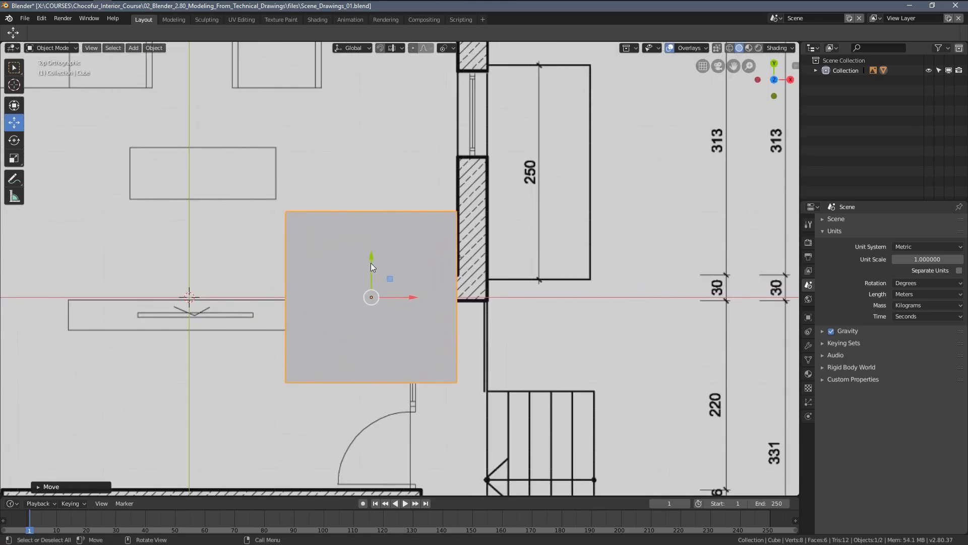
pyautogui.moveTo(371, 262); pyautogui.dragTo(376, 164)
pyautogui.press('Tab')
pyautogui.scroll(1, 322, 304)
pyautogui.moveTo(323, 303); pyautogui.dragTo(350, 279, button='middle')
pyautogui.click(351, 280)
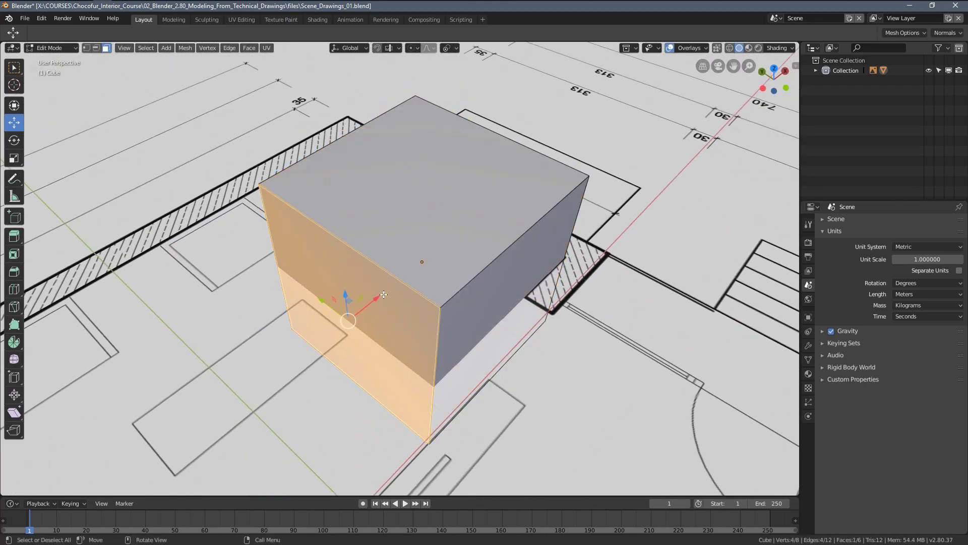
pyautogui.press('KP_7')
pyautogui.keyDown('shift'); pyautogui.scroll(-1, 434, 328); pyautogui.keyUp('shift')
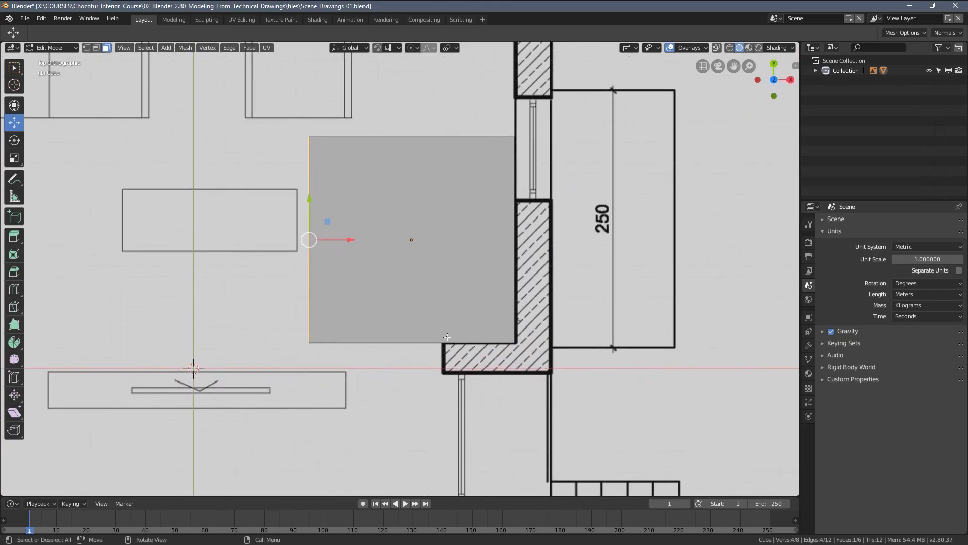
pyautogui.keyDown('shift'); pyautogui.moveTo(446, 336); pyautogui.dragTo(417, 347, button='middle'); pyautogui.keyUp('shift')
pyautogui.scroll(1, 246, 220)
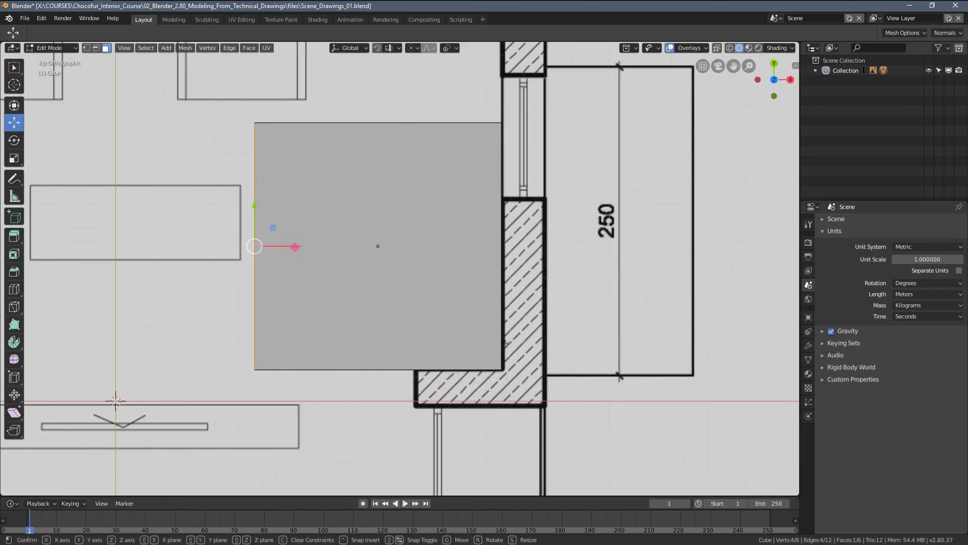
pyautogui.moveTo(295, 247); pyautogui.dragTo(418, 263)
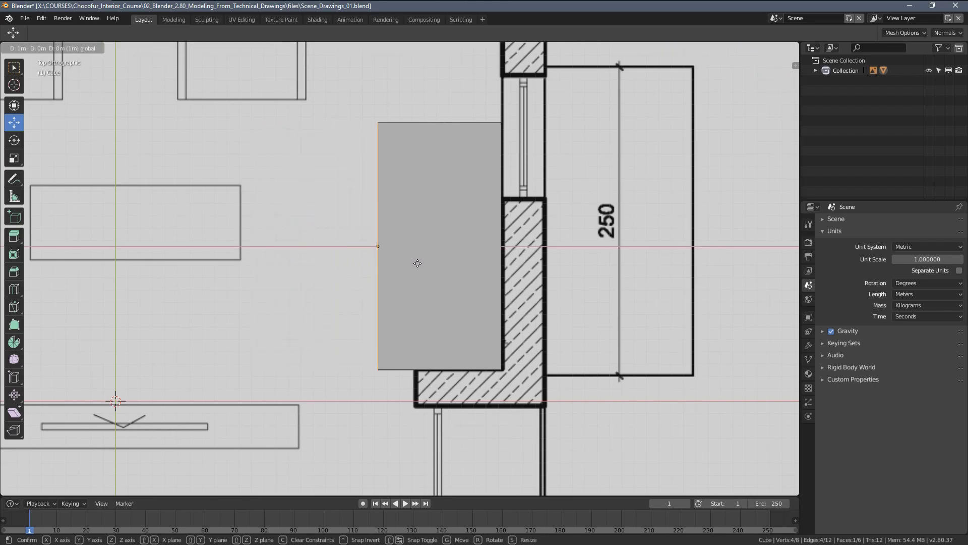
pyautogui.moveTo(427, 264); pyautogui.dragTo(454, 267)
pyautogui.scroll(3, 430, 395)
pyautogui.scroll(1, 434, 384)
pyautogui.scroll(1, 459, 361)
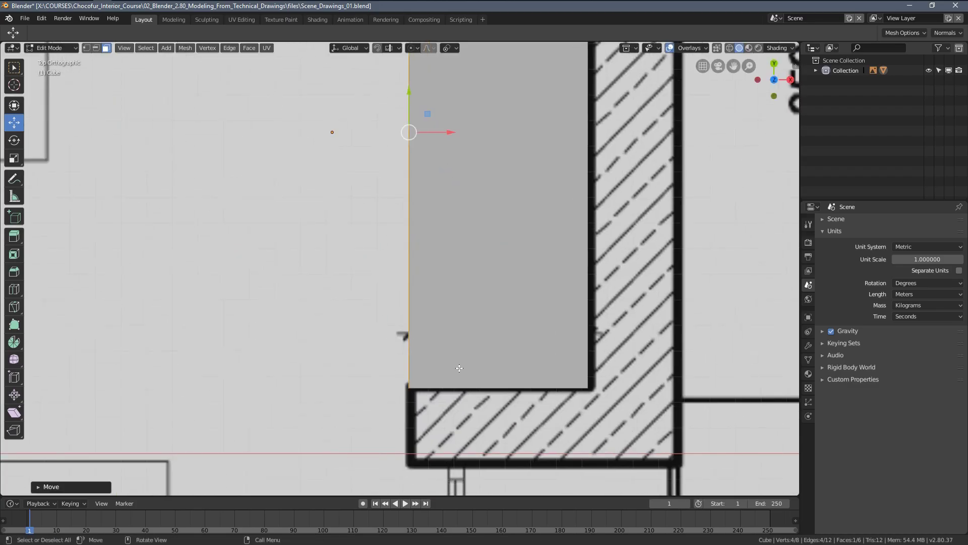
pyautogui.scroll(-5, 459, 361)
pyautogui.moveTo(459, 361)
pyautogui.mouseDown(button='middle')
pyautogui.moveTo(490, 265)
pyautogui.moveTo(468, 263)
pyautogui.moveTo(450, 301)
pyautogui.moveTo(324, 310)
pyautogui.moveTo(423, 268)
pyautogui.mouseUp(button='middle')
pyautogui.press('Tab')
pyautogui.press('x')
pyautogui.click(491, 264)
# Step: Select the floor plan reference image and snap the 3D cursor to world origin
pyautogui.press('KP_7')
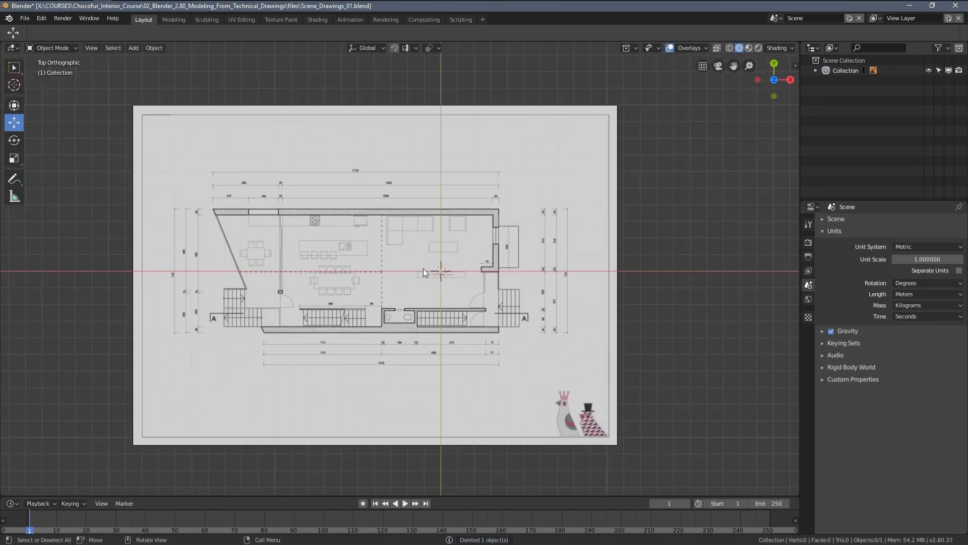
pyautogui.scroll(-1, 423, 269)
pyautogui.keyDown('ctrl'); pyautogui.scroll(-1, 433, 252); pyautogui.keyUp('ctrl')
pyautogui.scroll(2, 349, 240)
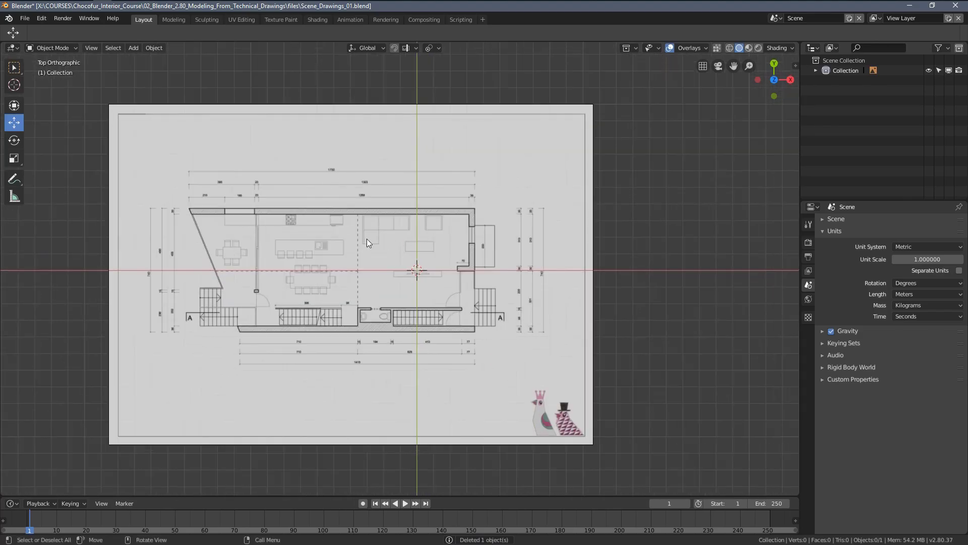
pyautogui.click(316, 207)
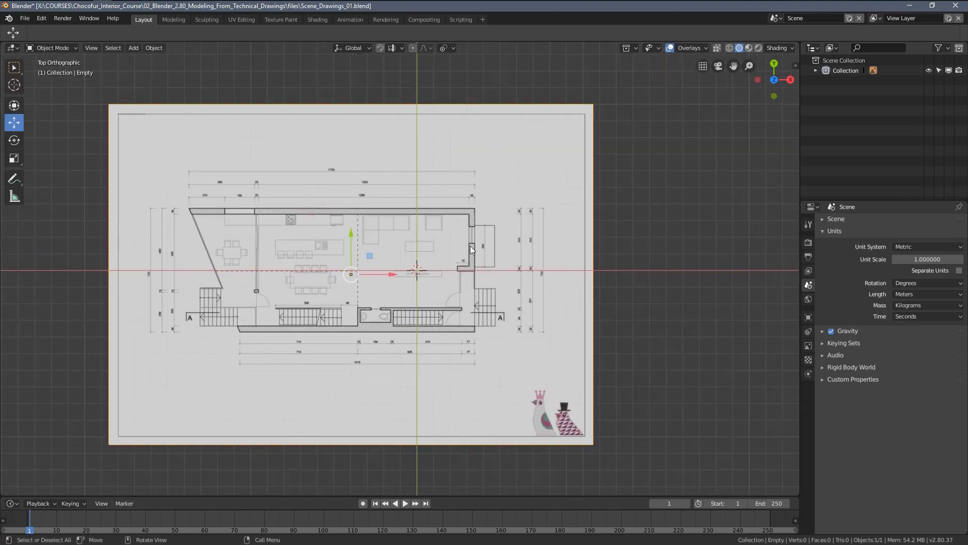
pyautogui.keyDown('shift'); pyautogui.moveTo(370, 255); pyautogui.dragTo(442, 261, button='middle'); pyautogui.keyUp('shift')
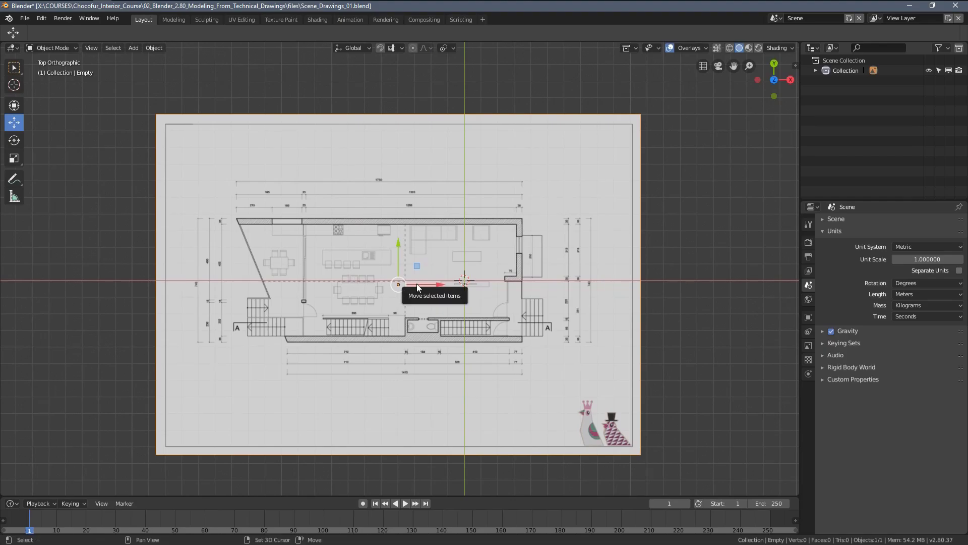
pyautogui.hotkey('shift', 's')
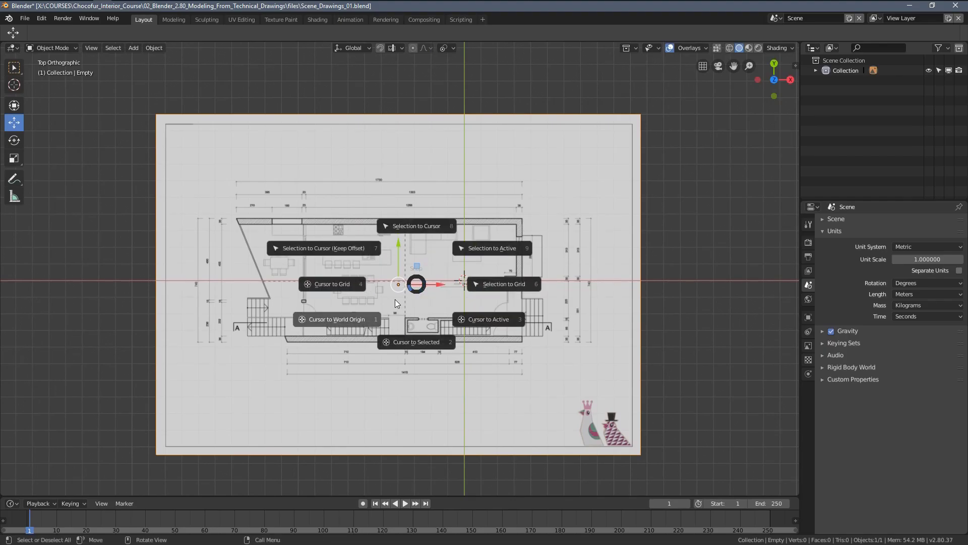
pyautogui.click(336, 324)
# Step: Snap the reference image to the cursor, check it in perspective, then return to top view
pyautogui.hotkey('shift', 's')
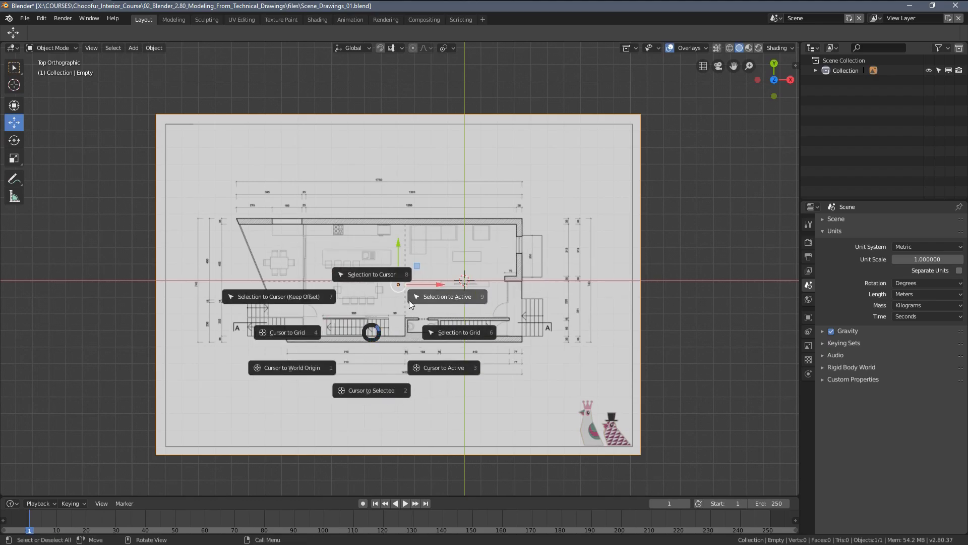
pyautogui.click(383, 283)
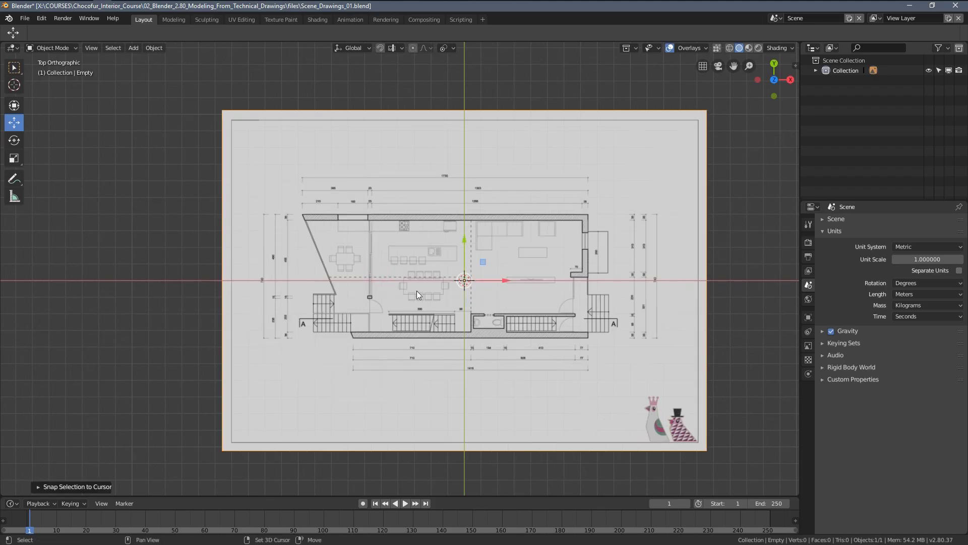
pyautogui.scroll(-5, 417, 290)
pyautogui.scroll(4, 447, 268)
pyautogui.moveTo(401, 320); pyautogui.dragTo(463, 237, button='middle')
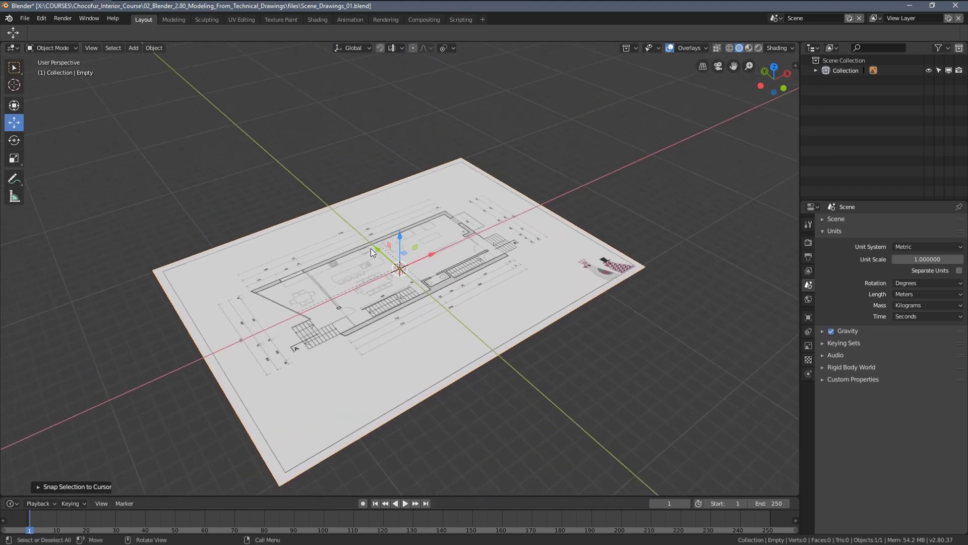
pyautogui.scroll(-3, 325, 287)
pyautogui.scroll(-2, 404, 199)
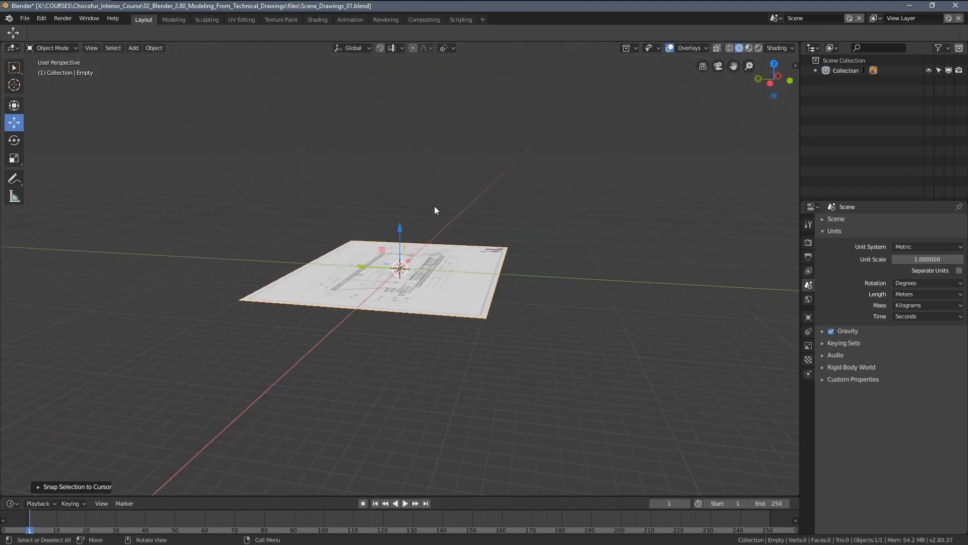
pyautogui.scroll(4, 431, 209)
pyautogui.press('KP_7')
# Step: Zoom in on the section's 210, 270 and 230 storey heights, then out to the full sheet
pyautogui.scroll(3, 379, 245)
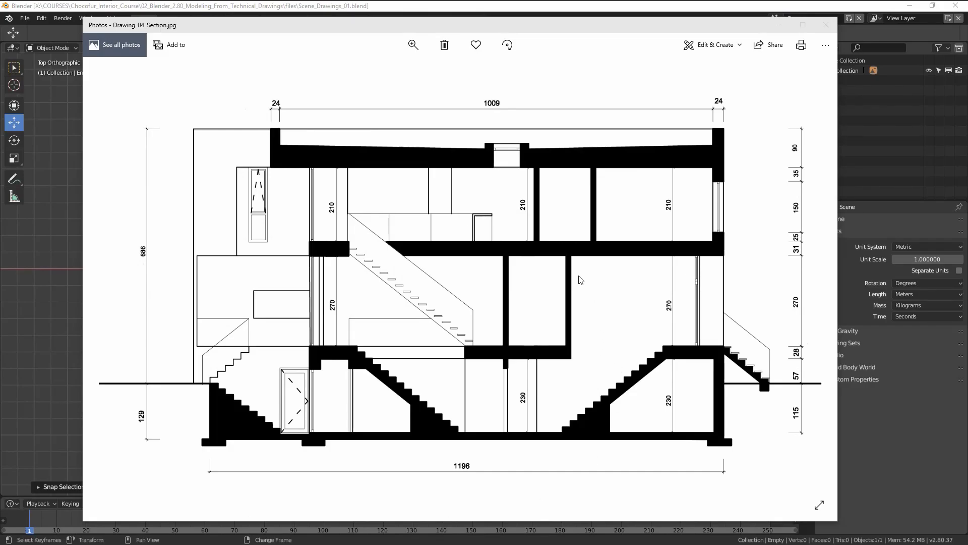
pyautogui.scroll(-3, 357, 241)
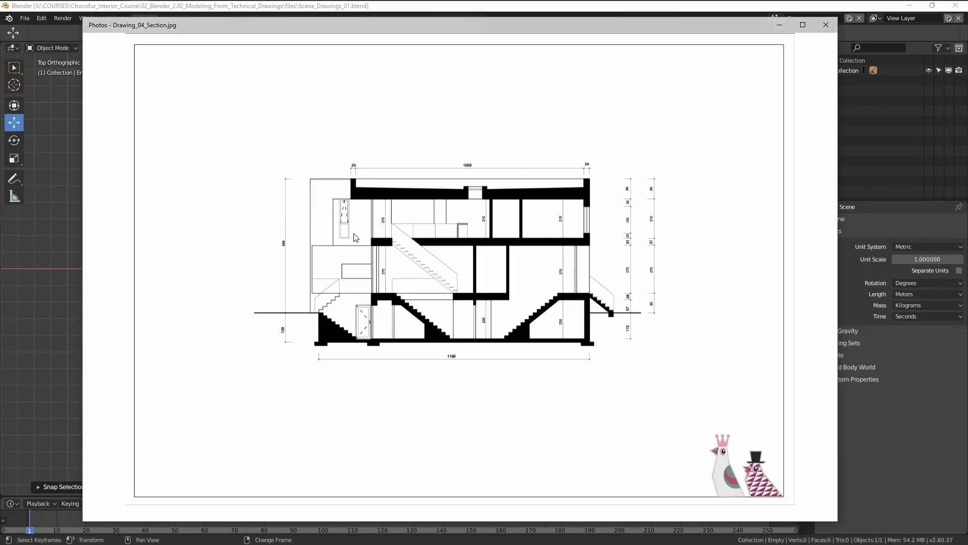
pyautogui.scroll(3, 456, 250)
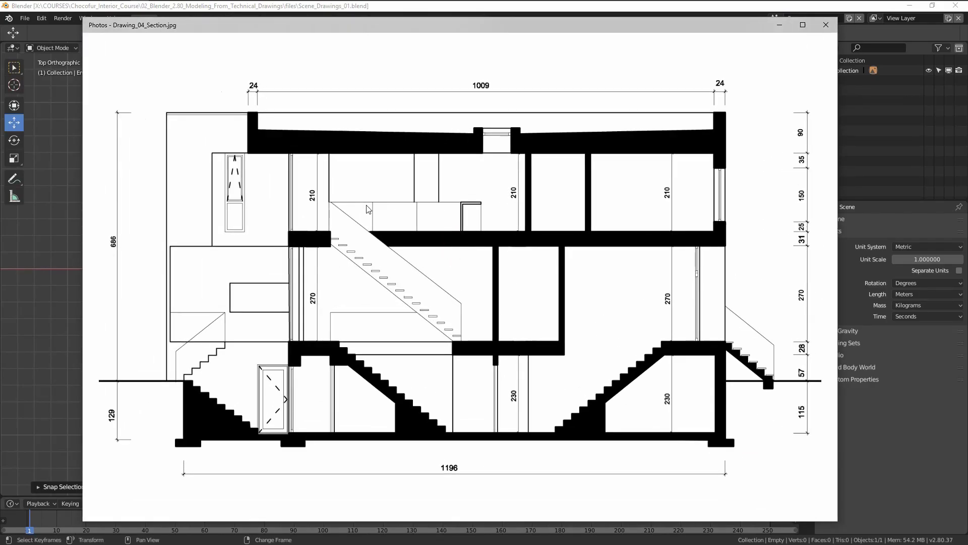
pyautogui.scroll(-2, 524, 239)
pyautogui.scroll(2, 533, 272)
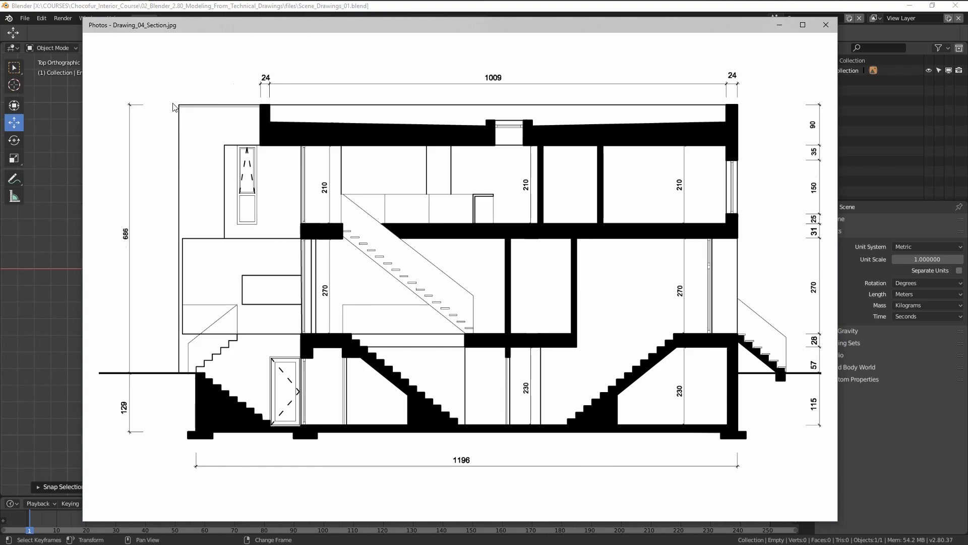
pyautogui.scroll(2, 627, 180)
pyautogui.scroll(-2, 443, 264)
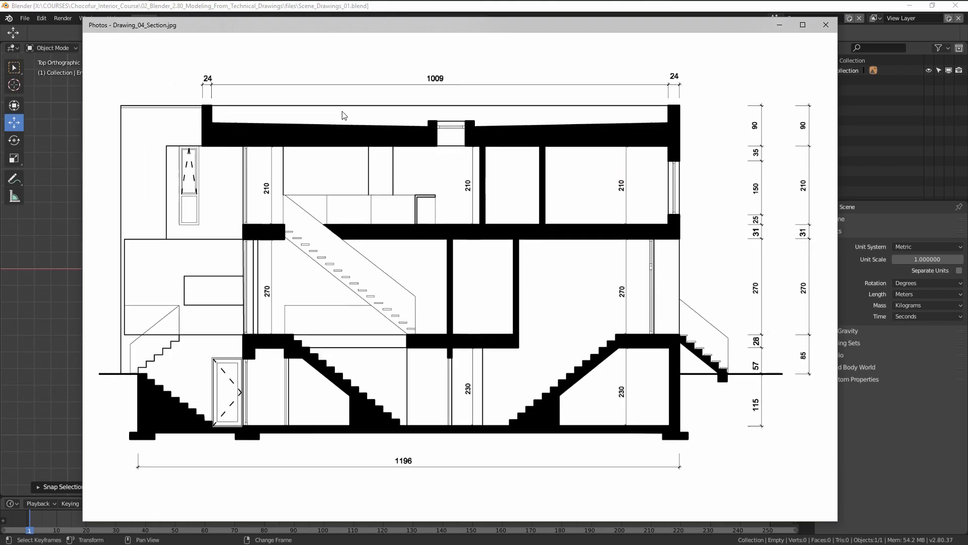
pyautogui.scroll(-3, 443, 265)
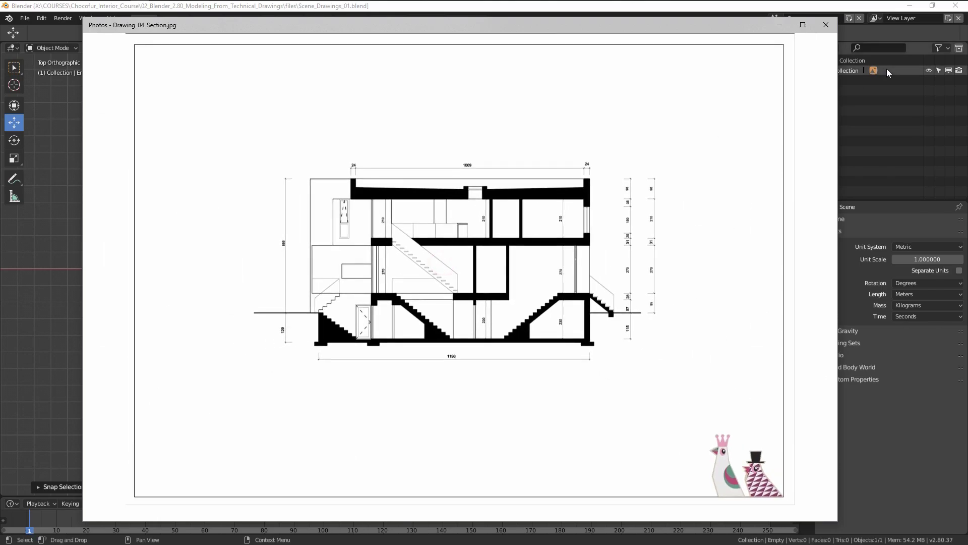
# Step: Close Photos and drop the section JPG into the viewport as a reference image
pyautogui.click(826, 24)
pyautogui.moveTo(438, 258)
pyautogui.mouseDown(button='middle')
pyautogui.moveTo(486, 205)
pyautogui.moveTo(382, 251)
pyautogui.moveTo(465, 243)
pyautogui.mouseUp(button='middle')
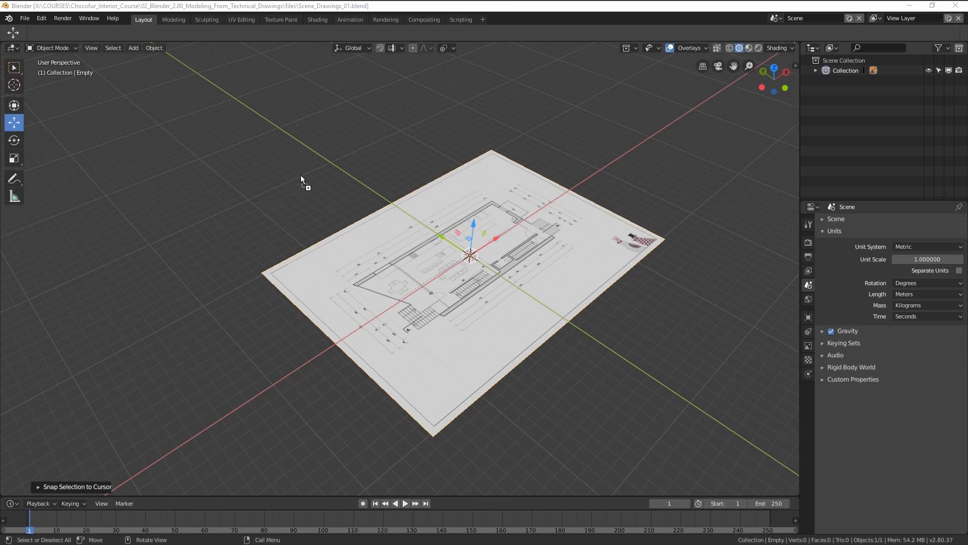
pyautogui.moveTo(100, 379); pyautogui.dragTo(297, 179)
pyautogui.moveTo(285, 224)
pyautogui.mouseDown(button='middle')
pyautogui.moveTo(385, 219)
pyautogui.moveTo(397, 285)
pyautogui.mouseUp(button='middle')
pyautogui.scroll(3, 385, 219)
pyautogui.scroll(3, 385, 218)
# Step: Clear the image's rotation and rotate it 90° about X to stand upright
pyautogui.hotkey('alt', 'r')
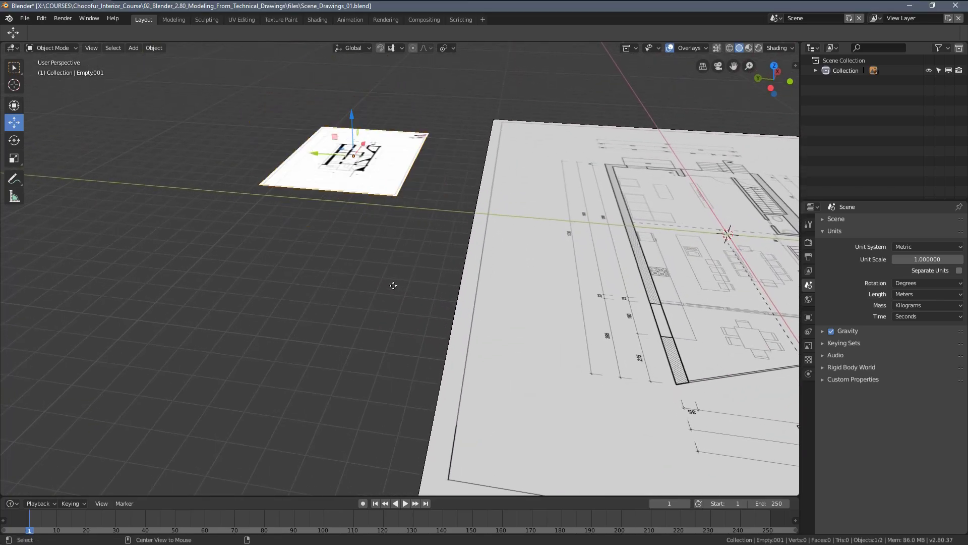
pyautogui.moveTo(414, 241); pyautogui.dragTo(434, 231, button='middle')
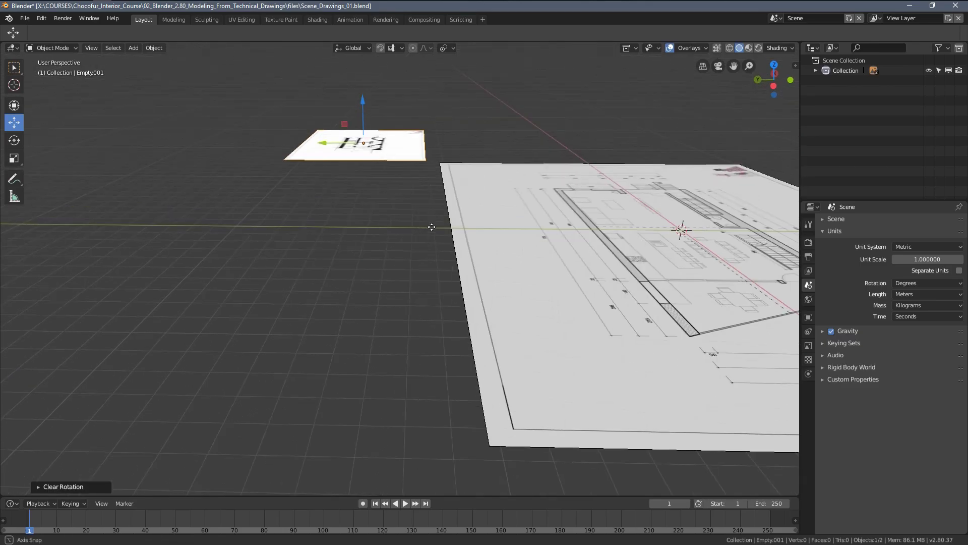
pyautogui.press('r')
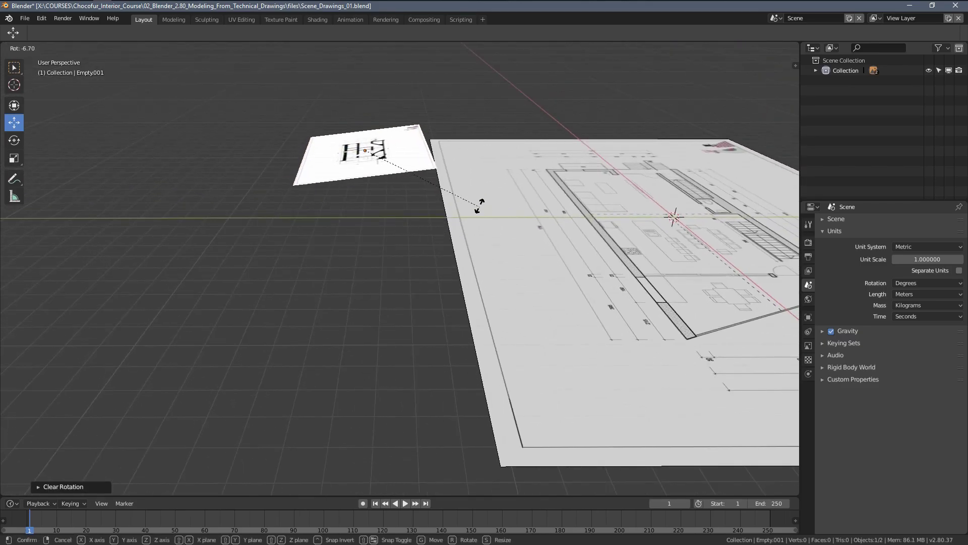
pyautogui.press('x')
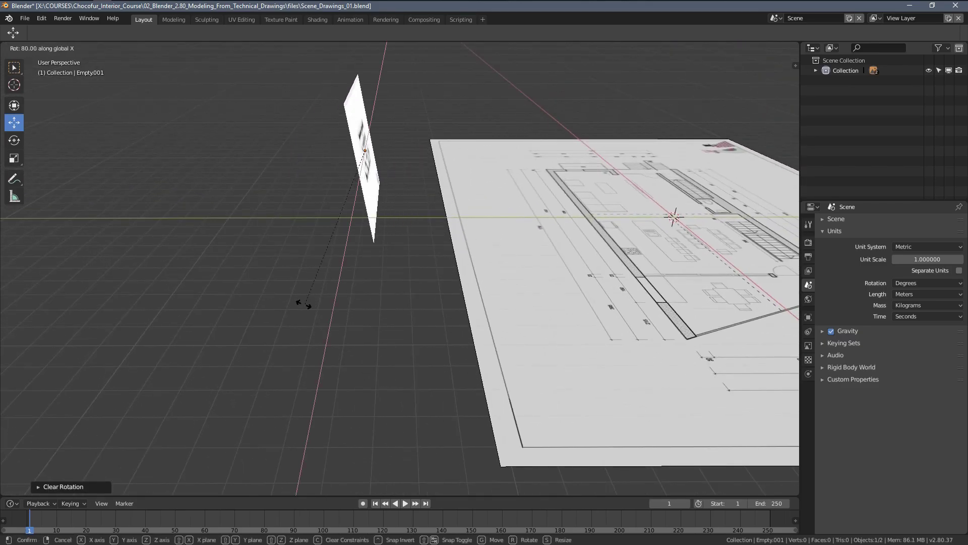
pyautogui.click(286, 280)
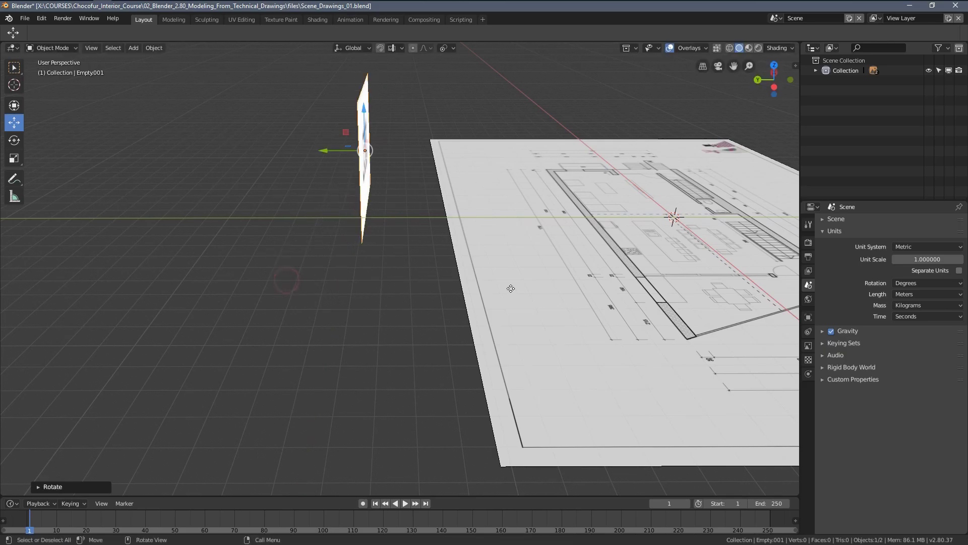
# Step: Move the upright section image over the centre of the floor plan
pyautogui.moveTo(286, 280)
pyautogui.mouseDown(button='middle')
pyautogui.moveTo(378, 259)
pyautogui.moveTo(421, 270)
pyautogui.moveTo(388, 258)
pyautogui.moveTo(316, 195)
pyautogui.moveTo(311, 201)
pyautogui.mouseUp(button='middle')
pyautogui.moveTo(291, 190)
pyautogui.mouseDown()
pyautogui.moveTo(314, 216)
pyautogui.moveTo(456, 296)
pyautogui.mouseUp()
pyautogui.moveTo(456, 296); pyautogui.dragTo(473, 321, button='middle')
pyautogui.scroll(3, 473, 320)
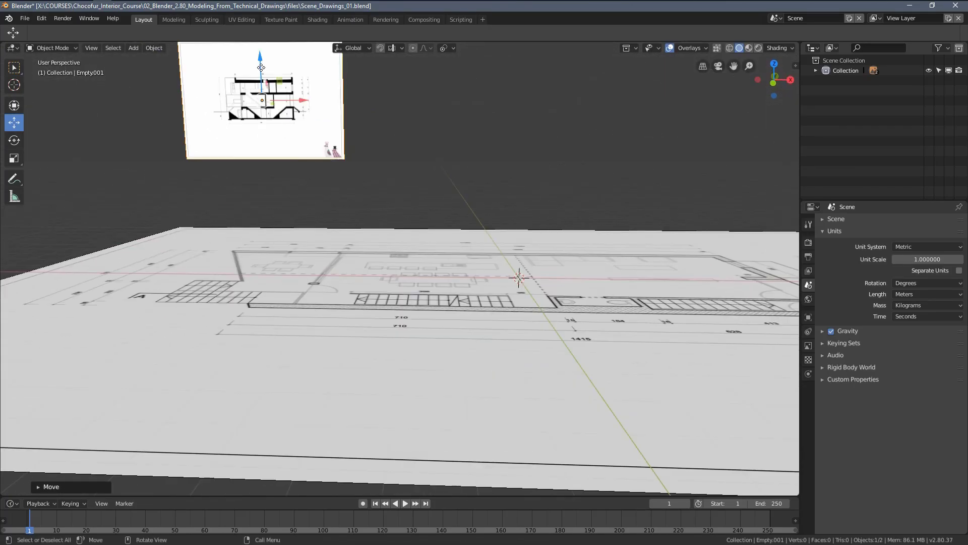
pyautogui.moveTo(315, 135); pyautogui.dragTo(493, 234)
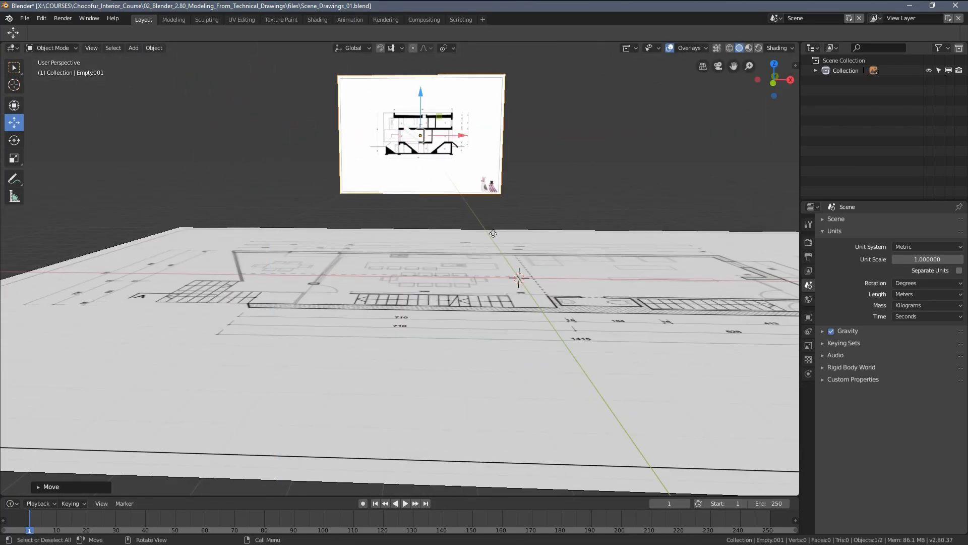
# Step: Scale the section image up and slide it along X over the plan
pyautogui.press('s')
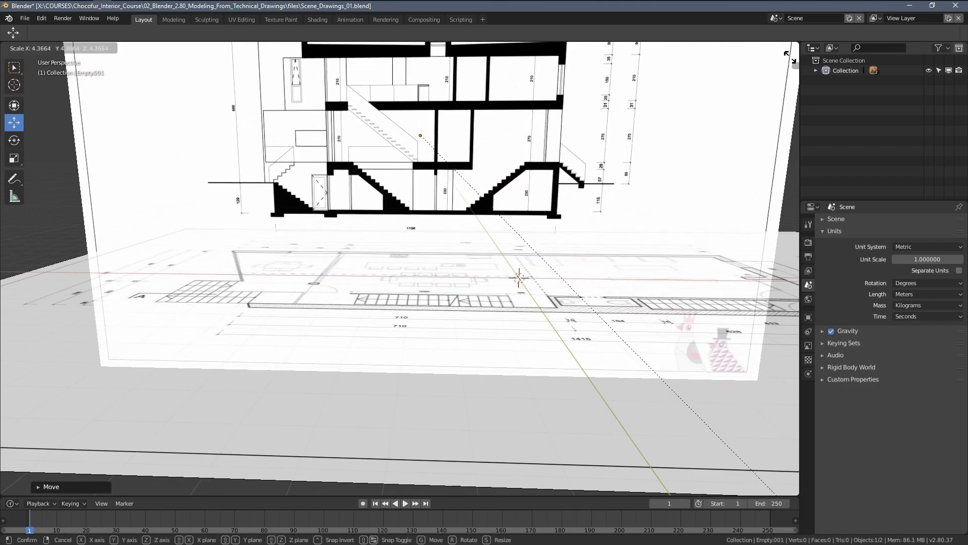
pyautogui.click(790, 56)
pyautogui.scroll(-5, 447, 230)
pyautogui.moveTo(448, 230)
pyautogui.mouseDown(button='middle')
pyautogui.moveTo(288, 240)
pyautogui.moveTo(388, 215)
pyautogui.mouseUp(button='middle')
pyautogui.moveTo(388, 215); pyautogui.dragTo(398, 218)
pyautogui.moveTo(399, 218)
pyautogui.mouseDown(button='middle')
pyautogui.moveTo(415, 292)
pyautogui.moveTo(560, 289)
pyautogui.mouseUp(button='middle')
pyautogui.press('s')
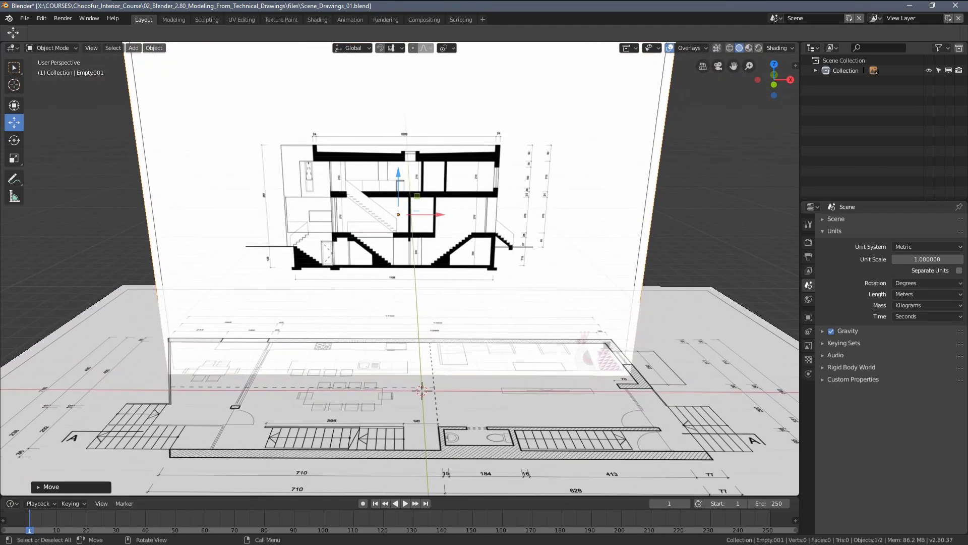
# Step: Set the section image's Transparency to 0.750 in its Object Data properties
pyautogui.click(786, 341)
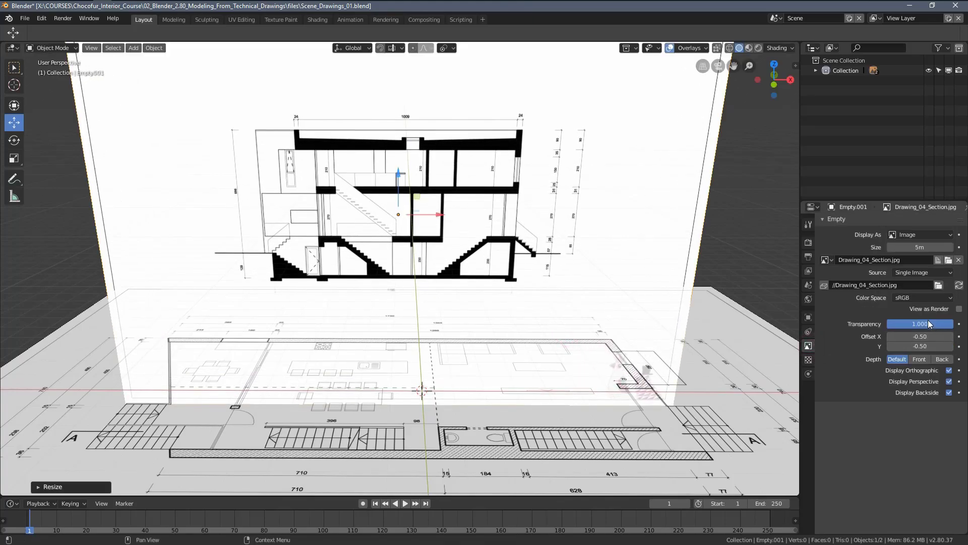
pyautogui.click(926, 322)
pyautogui.write('0.750')
pyautogui.press('Return')
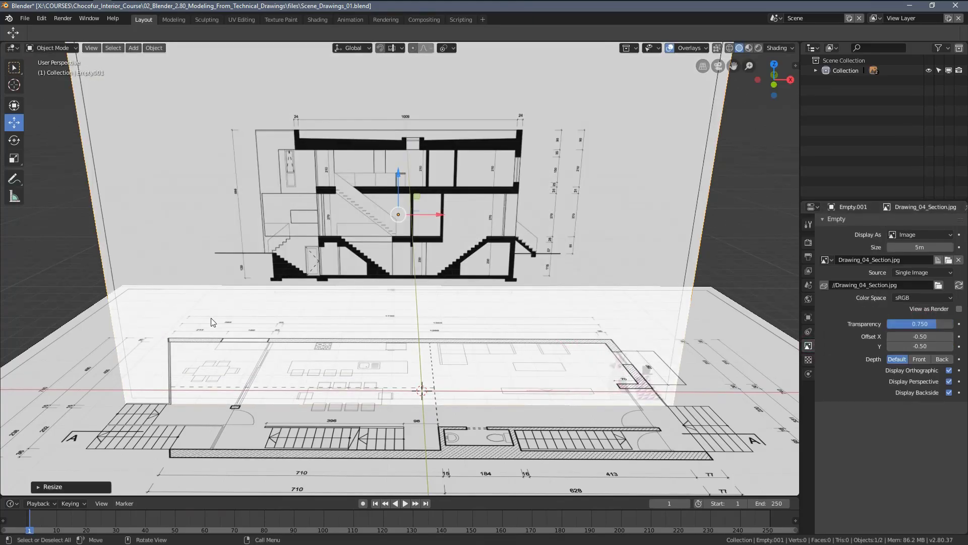
pyautogui.moveTo(353, 270)
pyautogui.mouseDown(button='middle')
pyautogui.moveTo(398, 261)
pyautogui.moveTo(402, 281)
pyautogui.mouseUp(button='middle')
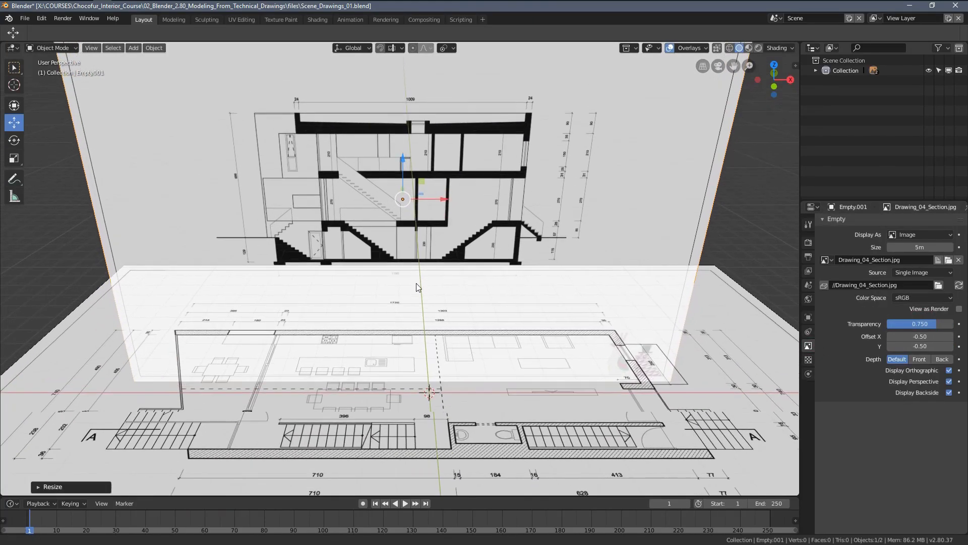
pyautogui.moveTo(416, 283); pyautogui.dragTo(425, 258, button='middle')
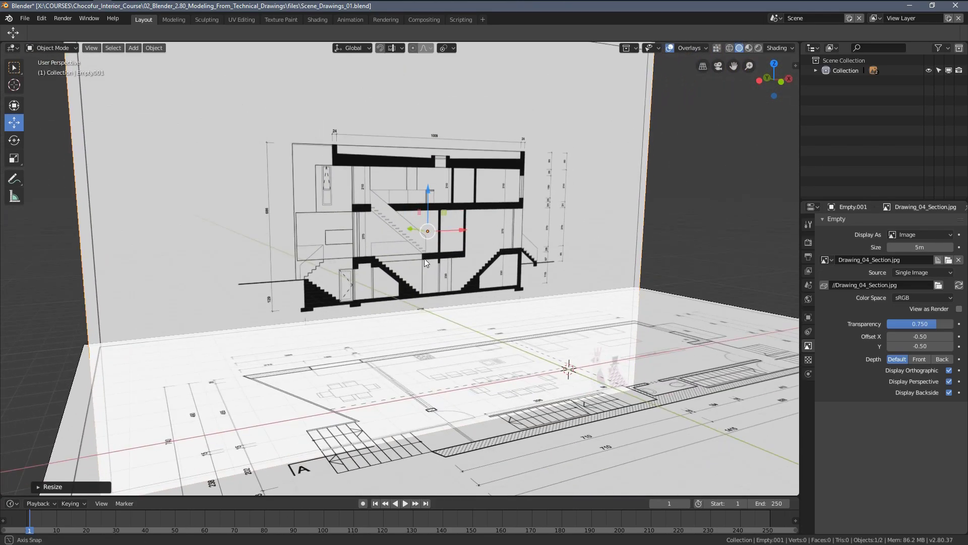
pyautogui.scroll(5, 425, 259)
pyautogui.scroll(-2, 543, 174)
pyautogui.scroll(2, 464, 299)
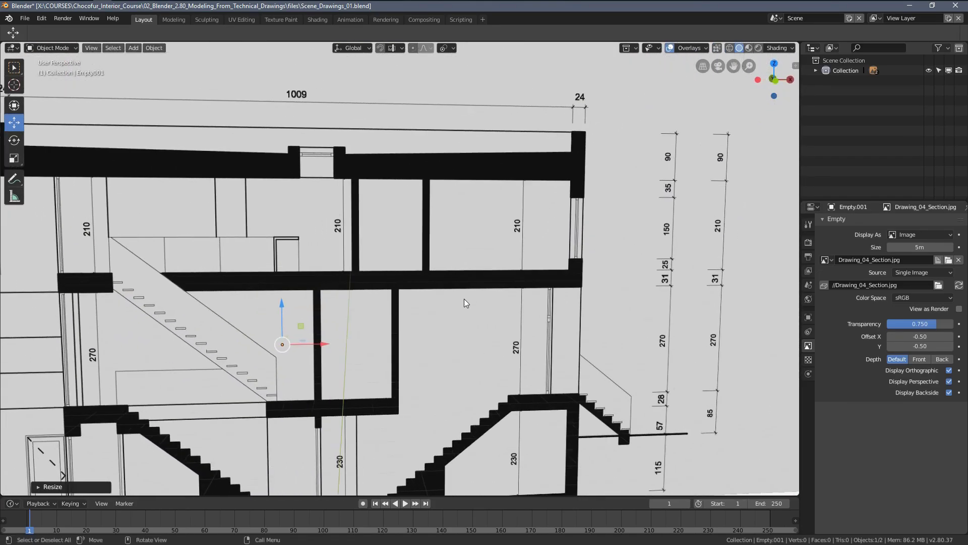
pyautogui.scroll(2, 464, 298)
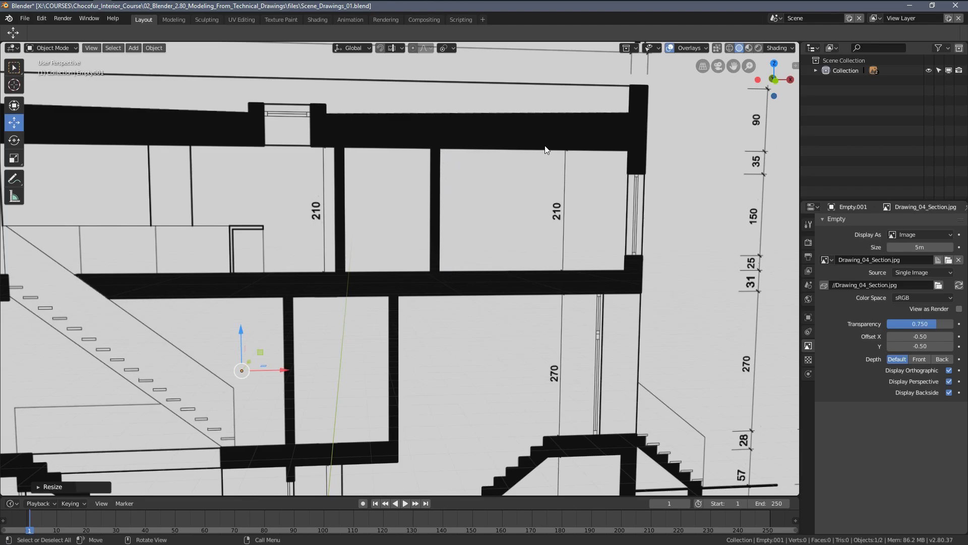
# Step: Orbit around both drawings to compare the section against the floor plan
pyautogui.scroll(-2, 560, 245)
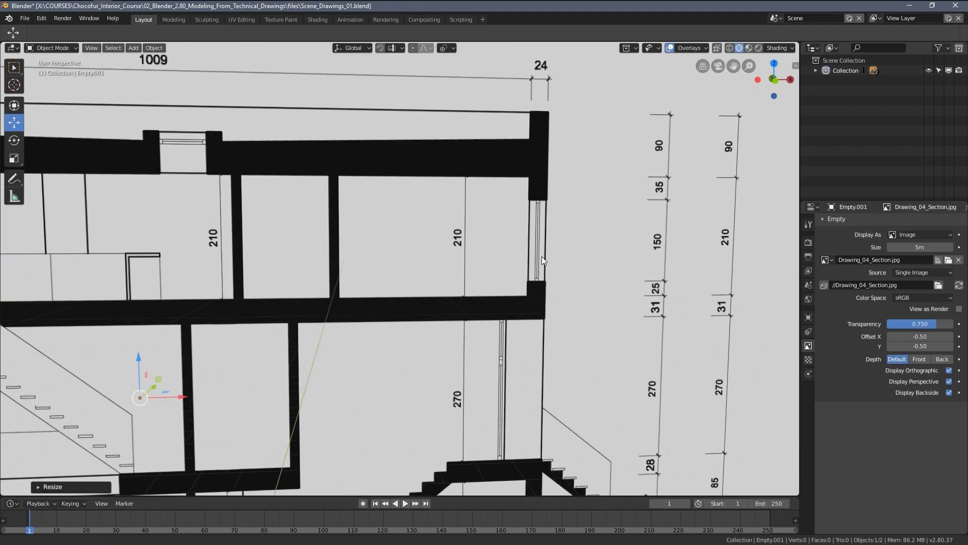
pyautogui.scroll(3, 523, 271)
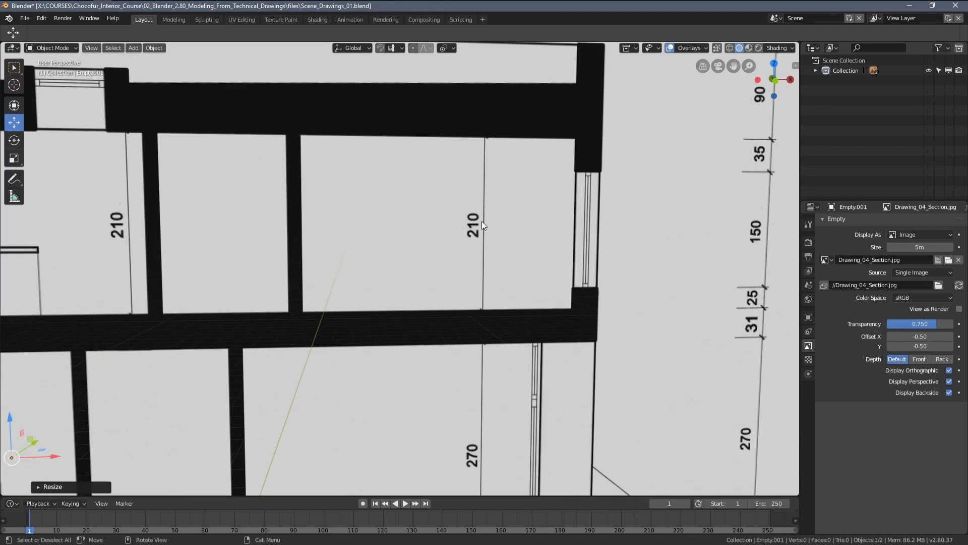
pyautogui.scroll(-2, 480, 223)
pyautogui.scroll(-2, 480, 246)
pyautogui.moveTo(487, 268)
pyautogui.mouseDown(button='middle')
pyautogui.moveTo(404, 280)
pyautogui.moveTo(426, 219)
pyautogui.mouseUp(button='middle')
pyautogui.scroll(-1, 435, 226)
pyautogui.scroll(-2, 499, 265)
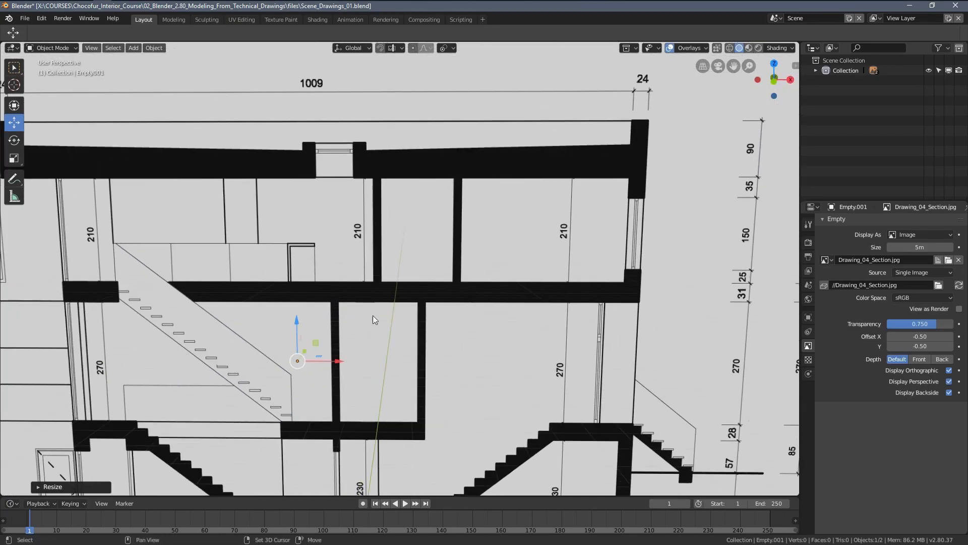
pyautogui.moveTo(380, 311)
pyautogui.mouseDown(button='middle')
pyautogui.moveTo(434, 272)
pyautogui.moveTo(434, 306)
pyautogui.moveTo(422, 303)
pyautogui.moveTo(384, 341)
pyautogui.moveTo(396, 348)
pyautogui.mouseUp(button='middle')
pyautogui.scroll(-2, 440, 292)
pyautogui.scroll(2, 430, 310)
pyautogui.scroll(-2, 422, 303)
pyautogui.scroll(-1, 389, 304)
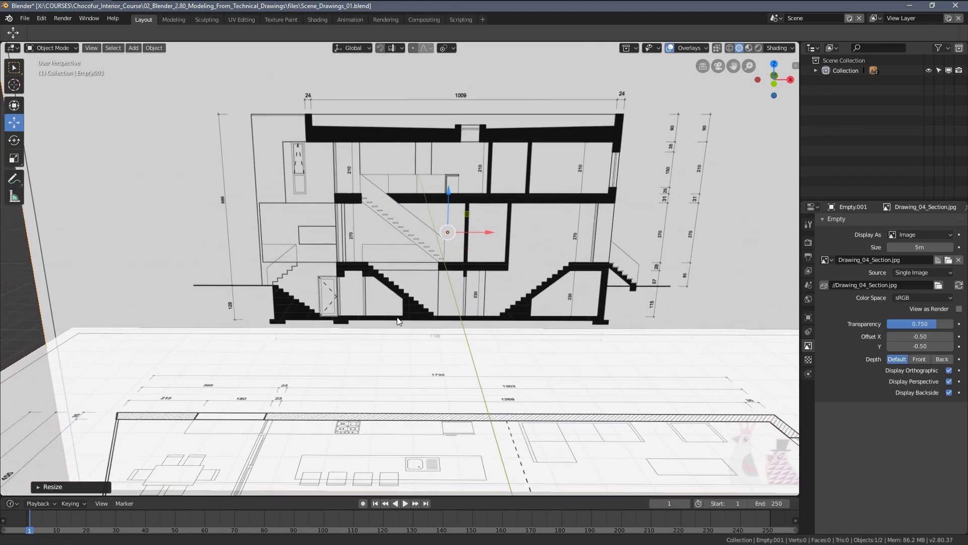
pyautogui.moveTo(389, 303)
pyautogui.mouseDown(button='middle')
pyautogui.moveTo(439, 326)
pyautogui.moveTo(442, 338)
pyautogui.mouseUp(button='middle')
pyautogui.moveTo(350, 317); pyautogui.dragTo(450, 286, button='middle')
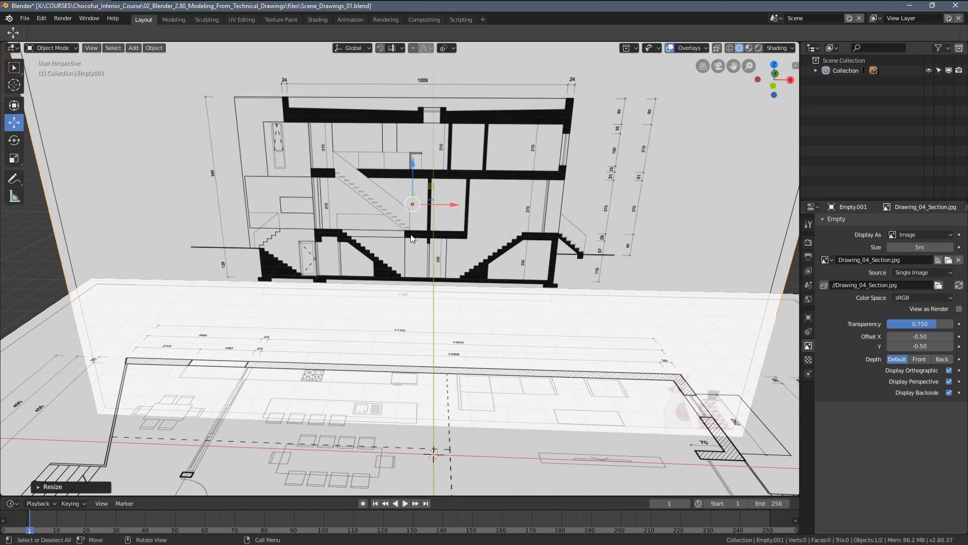
pyautogui.moveTo(352, 314)
pyautogui.mouseDown(button='middle')
pyautogui.moveTo(380, 307)
pyautogui.moveTo(363, 322)
pyautogui.moveTo(354, 313)
pyautogui.moveTo(471, 379)
pyautogui.mouseUp(button='middle')
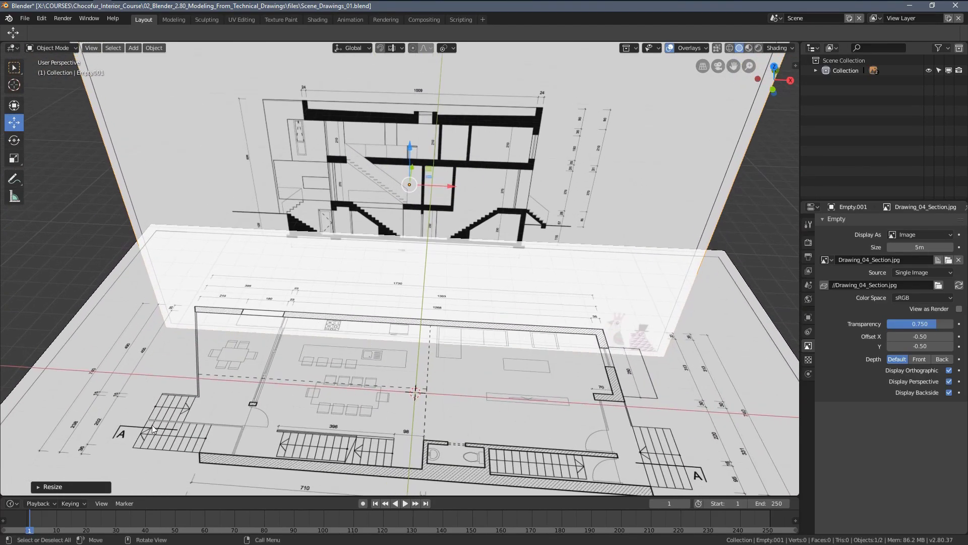
pyautogui.moveTo(332, 421); pyautogui.dragTo(357, 412, button='middle')
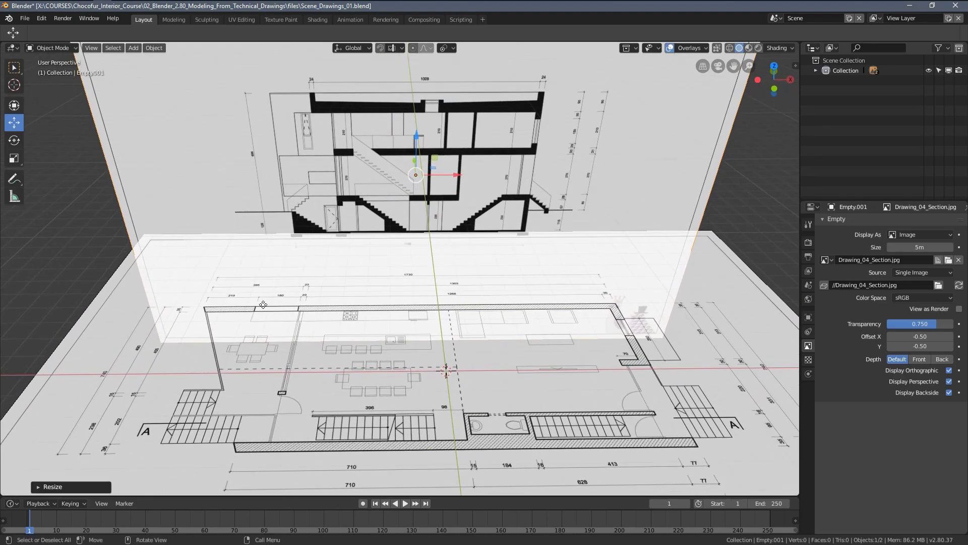
pyautogui.moveTo(508, 242); pyautogui.dragTo(493, 288, button='middle')
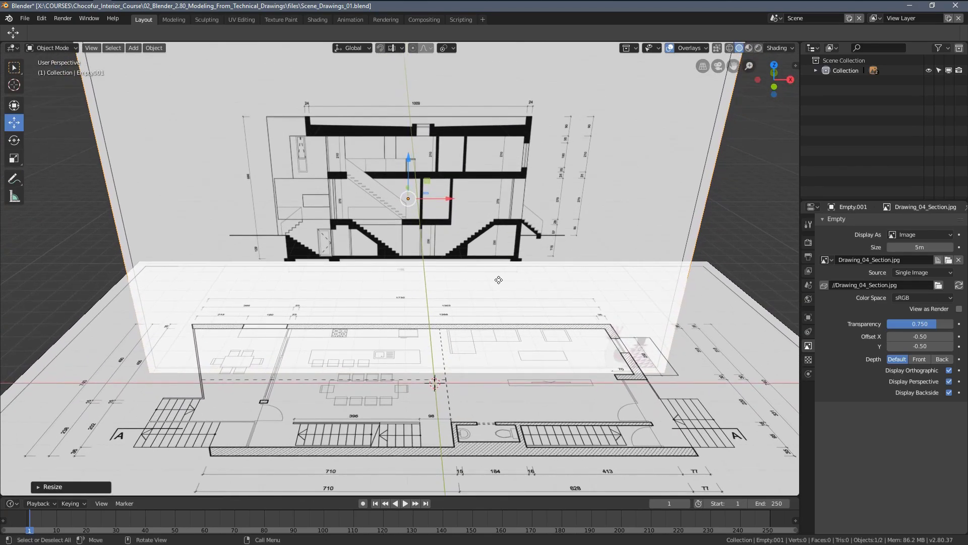
# Step: Enlarge the section image a little more, then orbit to a level frontal view to check alignment
pyautogui.press('s')
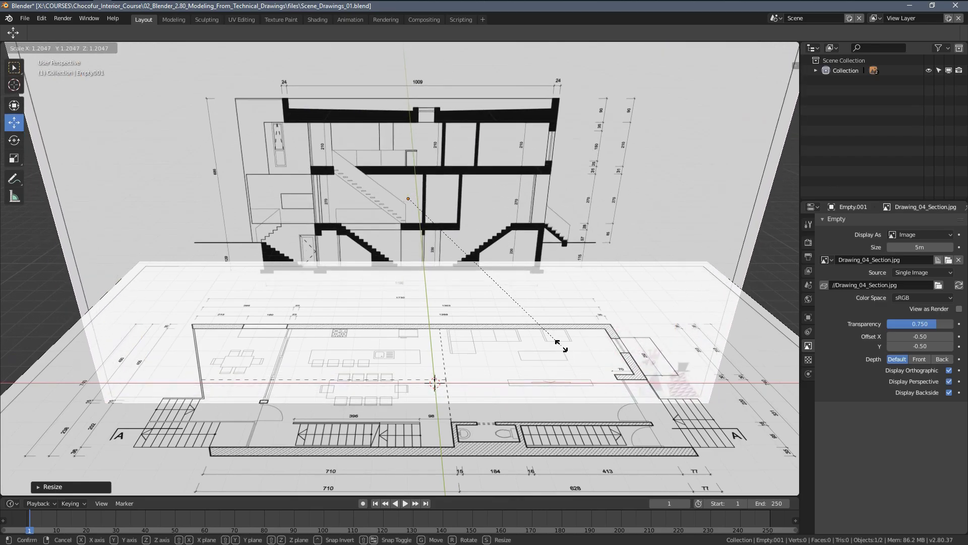
pyautogui.click(560, 357)
pyautogui.moveTo(525, 296); pyautogui.dragTo(503, 278, button='middle')
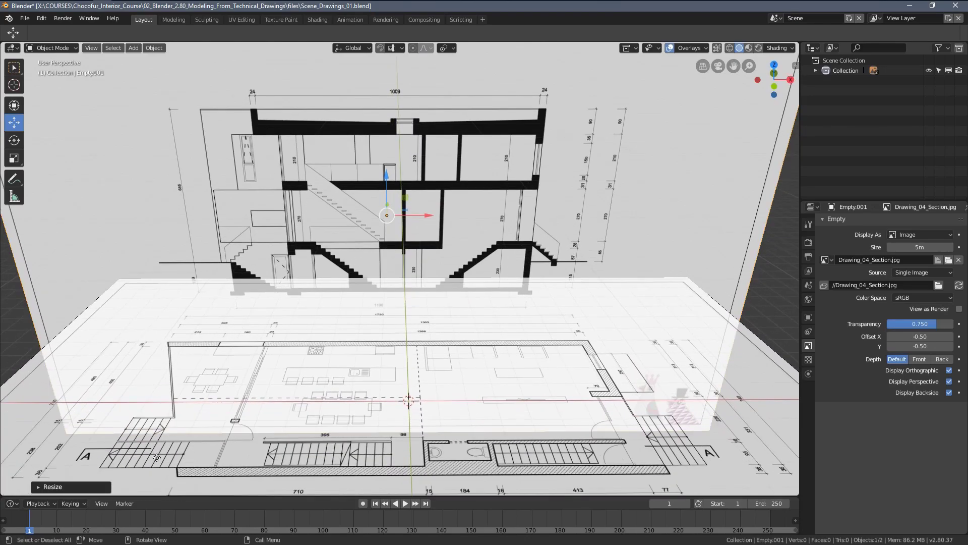
pyautogui.moveTo(559, 454); pyautogui.dragTo(600, 292, button='middle')
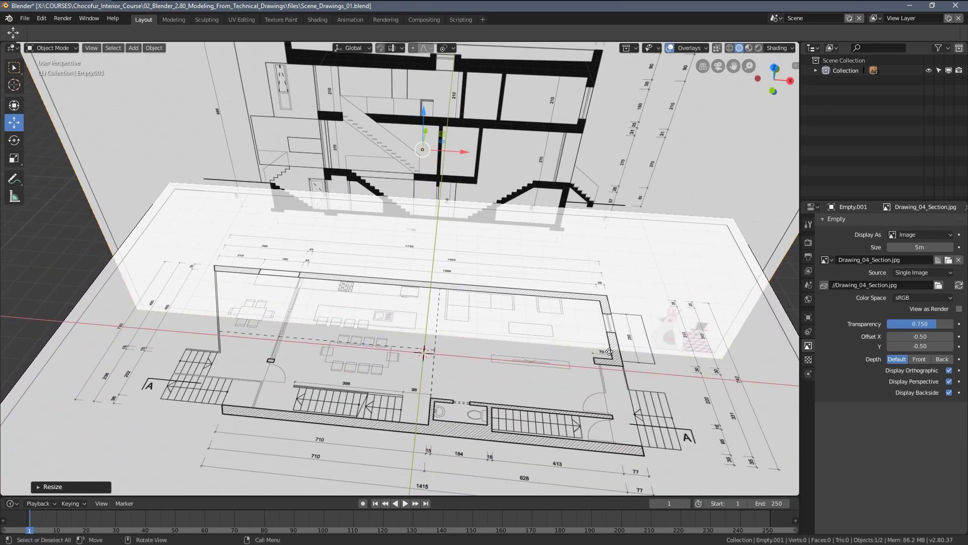
pyautogui.moveTo(265, 289); pyautogui.dragTo(266, 138, button='middle')
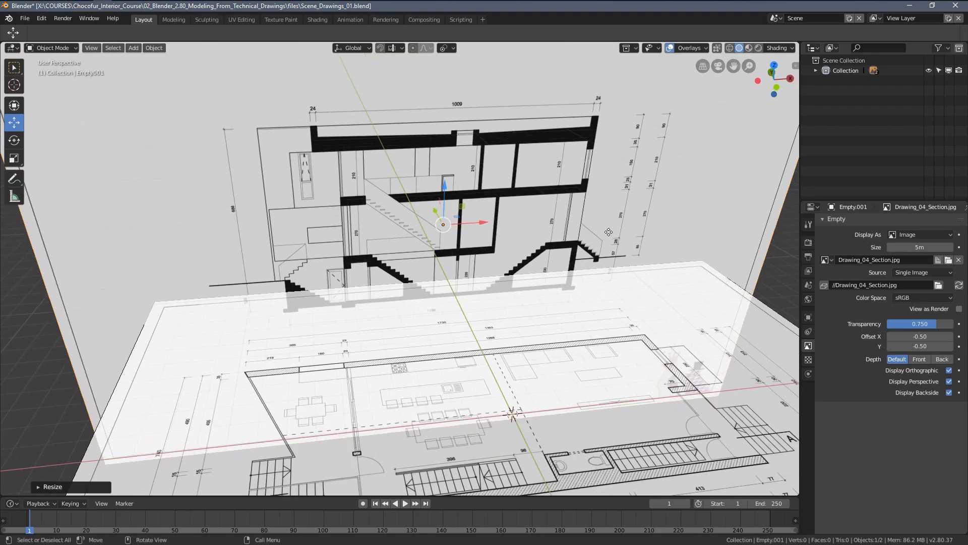
pyautogui.moveTo(609, 234)
pyautogui.mouseDown(button='middle')
pyautogui.moveTo(559, 276)
pyautogui.moveTo(288, 334)
pyautogui.mouseUp(button='middle')
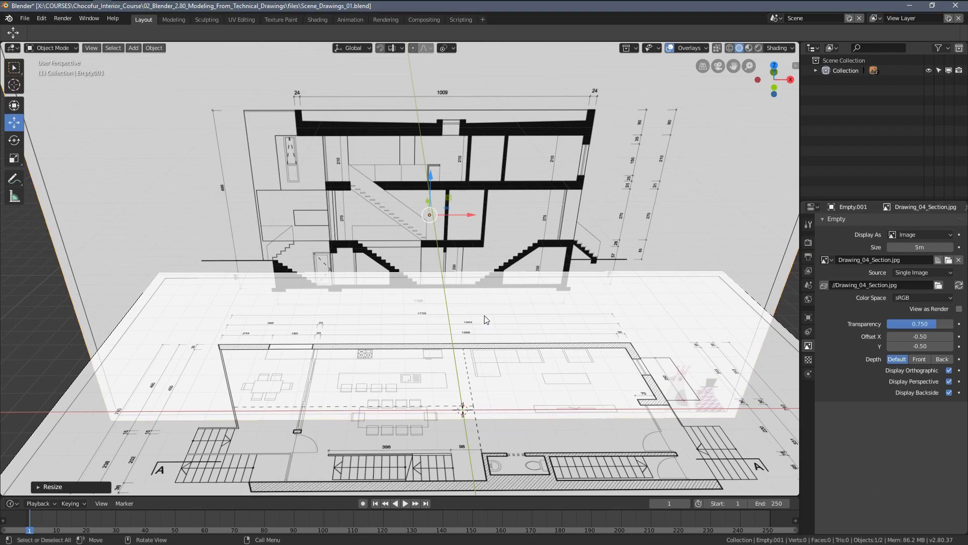
# Step: Add a new Note annotation layer in the sidebar and give it a bright cyan colour
pyautogui.press('n')
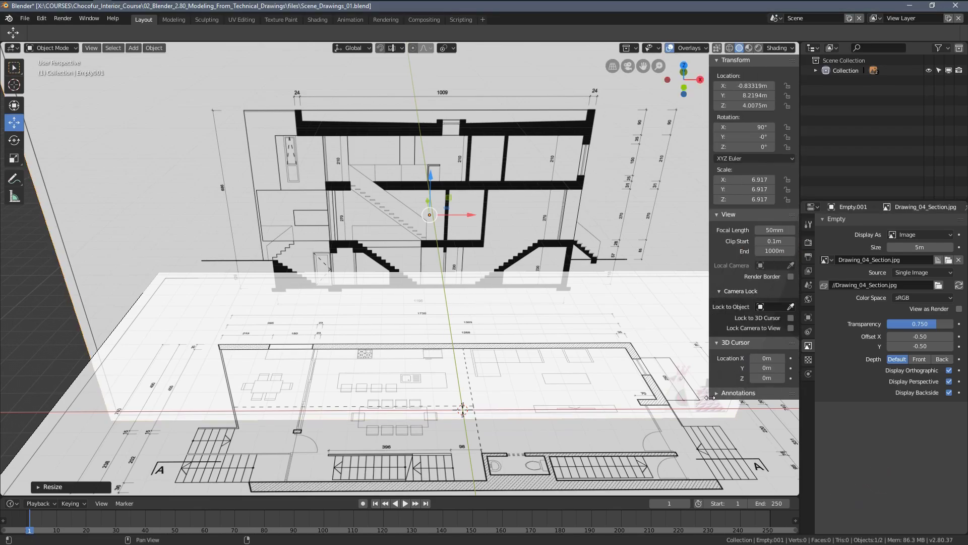
pyautogui.click(746, 407)
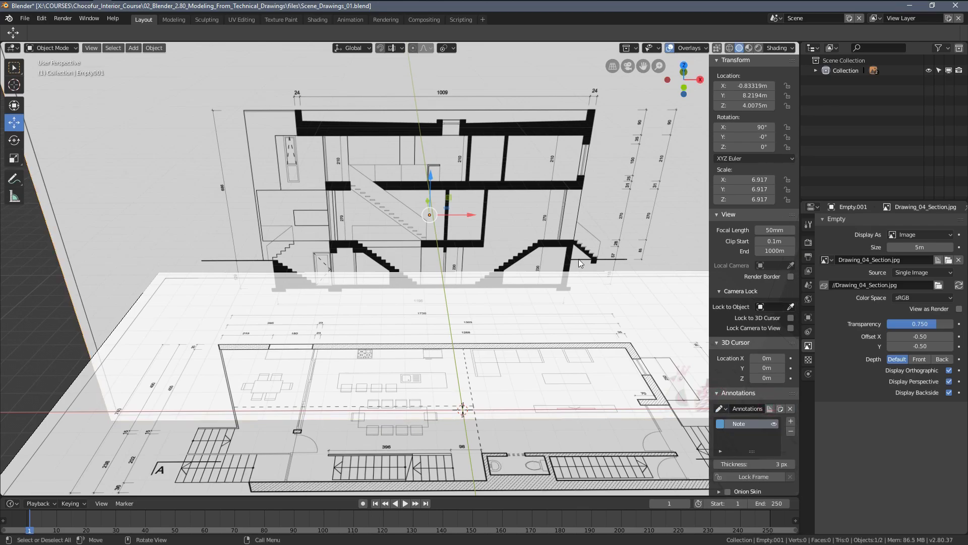
pyautogui.click(722, 425)
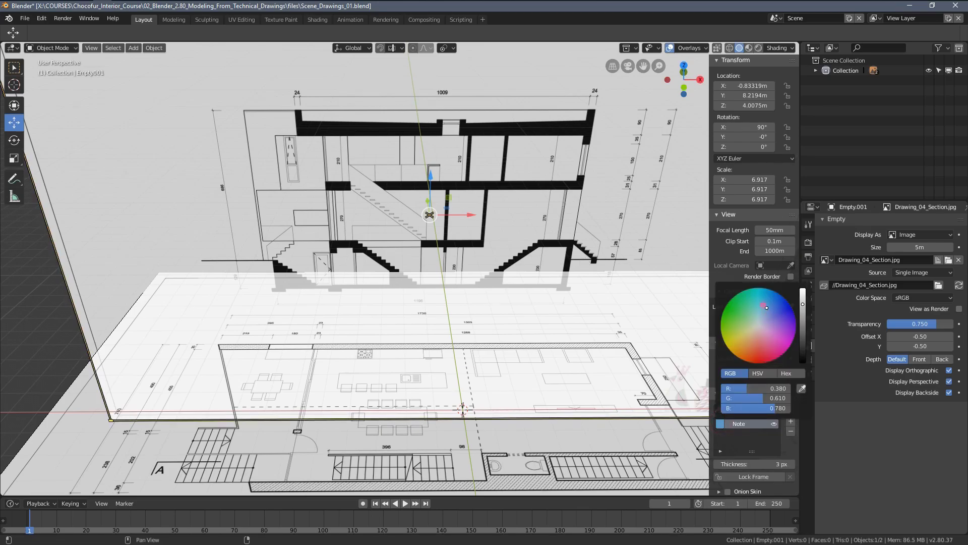
pyautogui.moveTo(765, 306); pyautogui.dragTo(763, 290)
pyautogui.click(758, 373)
pyautogui.moveTo(775, 411); pyautogui.dragTo(790, 410)
# Step: Hide the sidebar and switch the Annotate tool to freehand drawing
pyautogui.press('n')
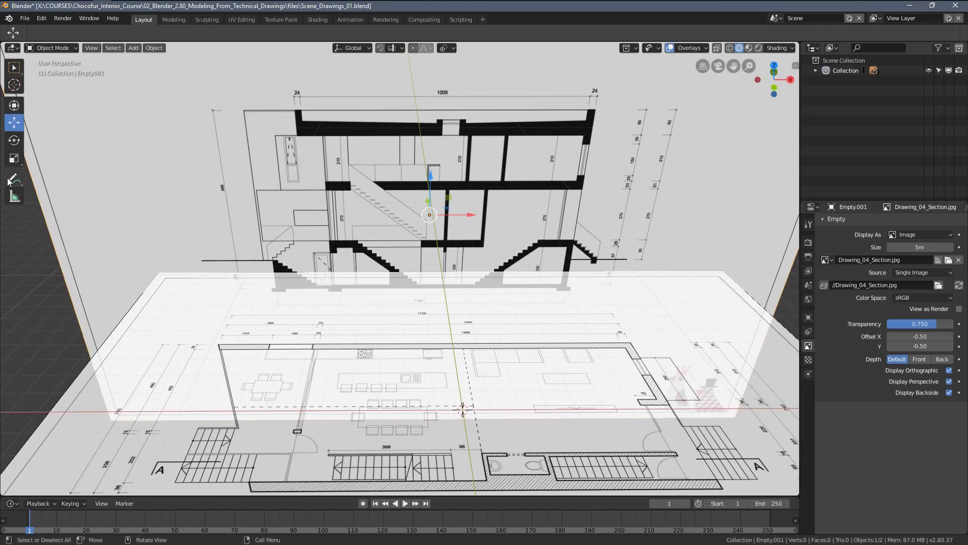
pyautogui.click(14, 179)
pyautogui.click(57, 182)
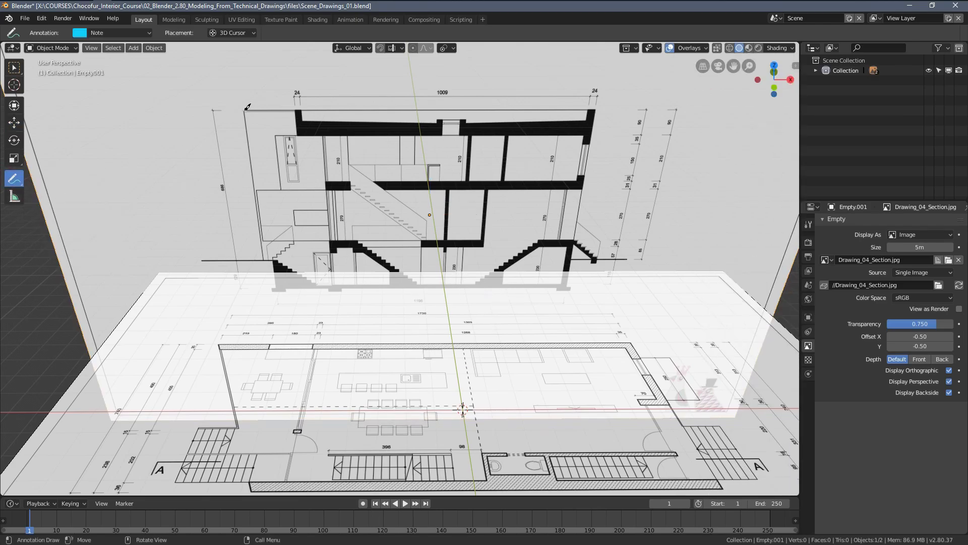
# Step: Trace cyan strokes along the left, right and top walls of the section and floor plan
pyautogui.moveTo(244, 110); pyautogui.dragTo(247, 142)
pyautogui.click(219, 344)
pyautogui.moveTo(238, 426); pyautogui.dragTo(232, 401)
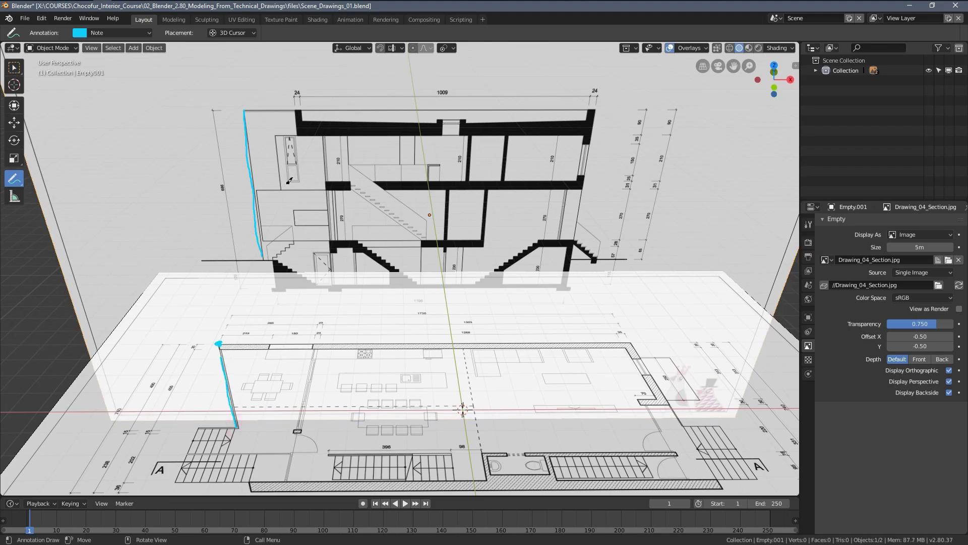
pyautogui.moveTo(258, 188); pyautogui.dragTo(305, 188)
pyautogui.click(597, 108)
pyautogui.moveTo(633, 343); pyautogui.dragTo(643, 364)
pyautogui.moveTo(667, 397)
pyautogui.mouseDown()
pyautogui.moveTo(691, 434)
pyautogui.moveTo(648, 355)
pyautogui.mouseUp()
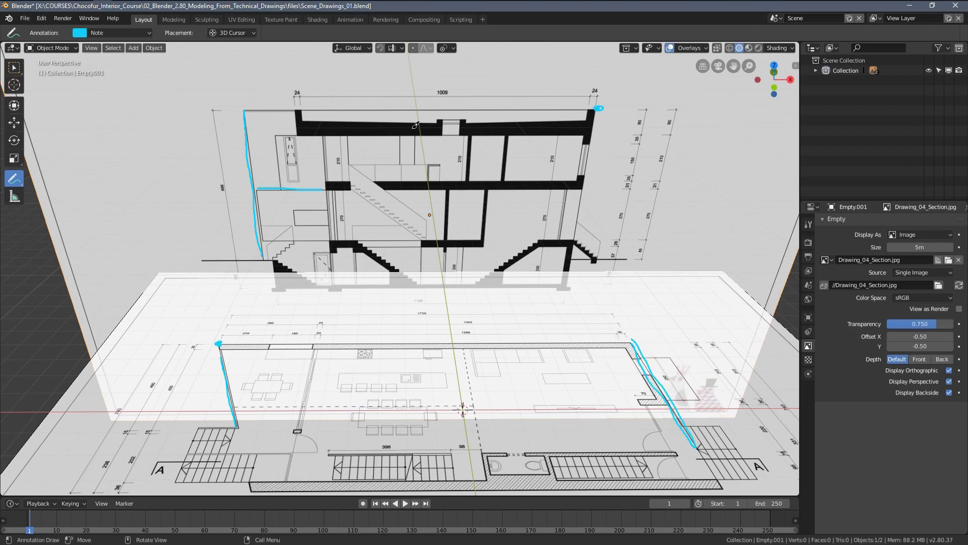
pyautogui.moveTo(247, 98); pyautogui.dragTo(599, 89)
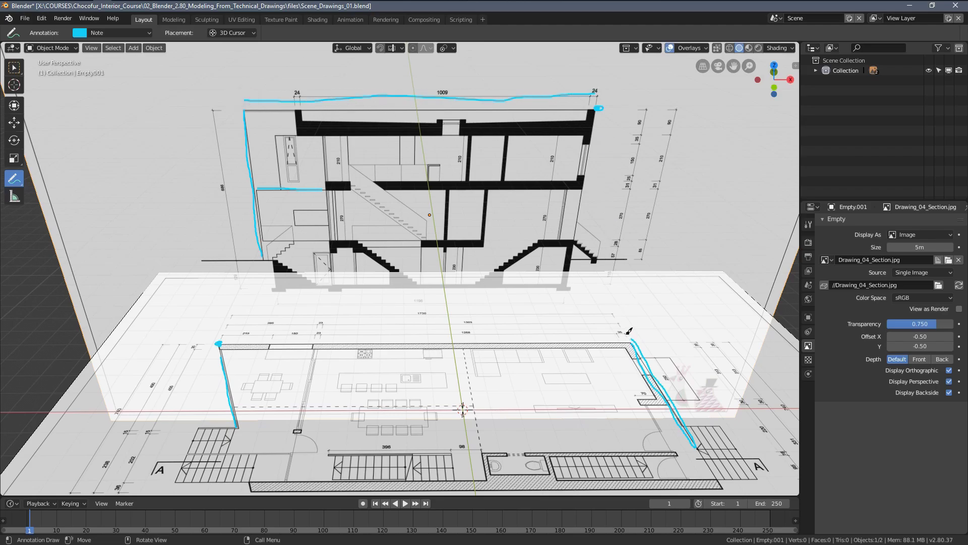
pyautogui.moveTo(628, 332); pyautogui.dragTo(223, 331)
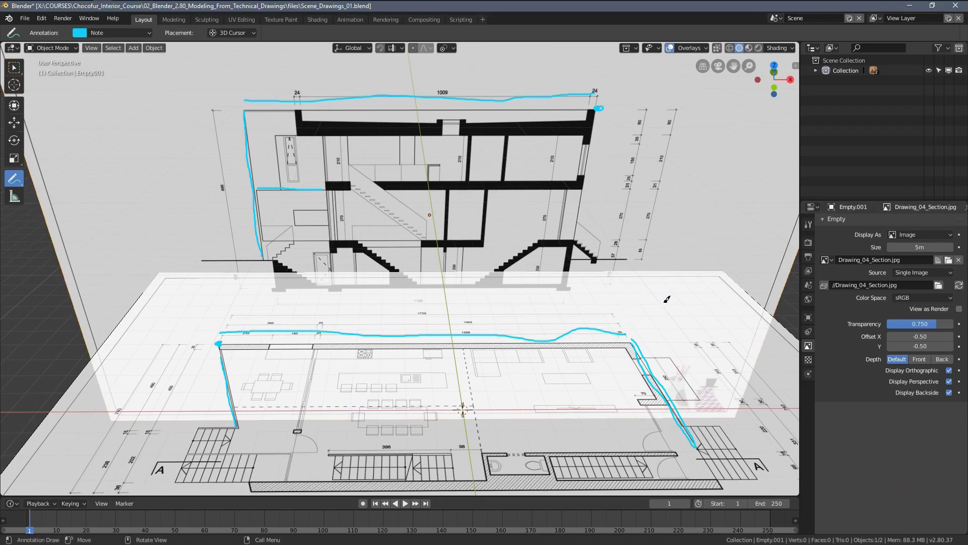
# Step: Hide the Note layer's strokes and orbit to view both drawing planes from a new angle
pyautogui.press('n')
pyautogui.click(776, 424)
pyautogui.press('n')
pyautogui.scroll(-5, 534, 404)
pyautogui.moveTo(494, 399)
pyautogui.mouseDown(button='middle')
pyautogui.moveTo(533, 403)
pyautogui.moveTo(477, 321)
pyautogui.mouseUp(button='middle')
pyautogui.scroll(3, 533, 403)
pyautogui.scroll(-2, 533, 403)
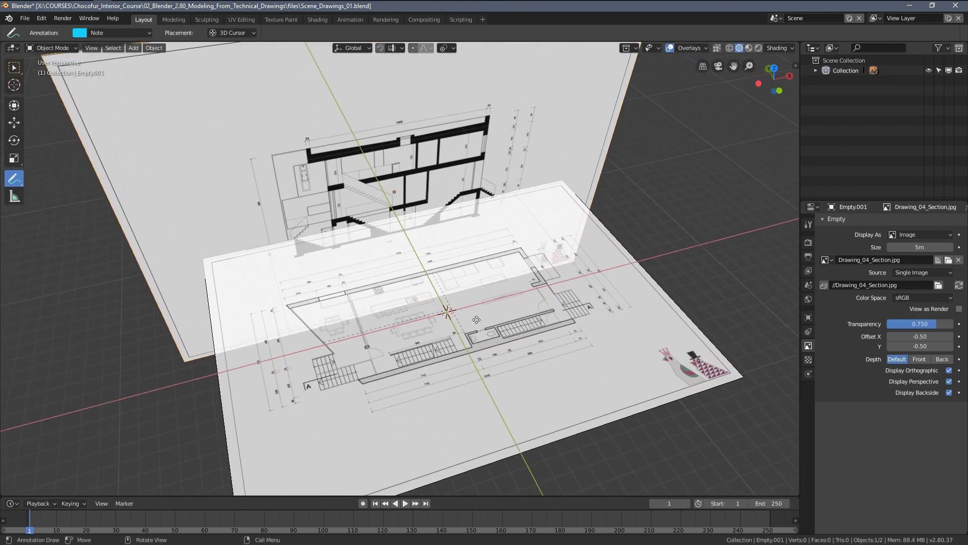
pyautogui.scroll(3, 477, 320)
# Step: Add a mesh cube, hide the section drawing with H, and switch to Top view
pyautogui.press('shift')
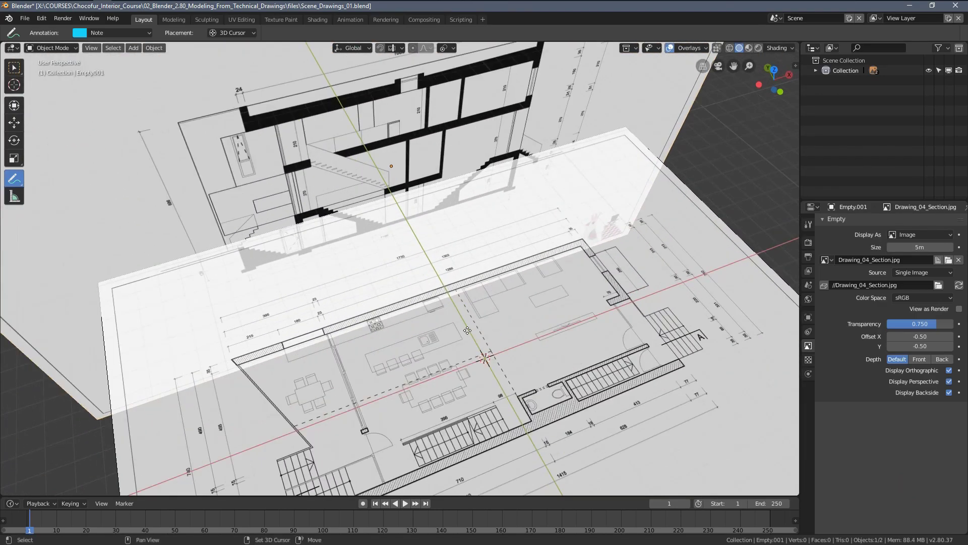
pyautogui.hotkey('shift', 'a')
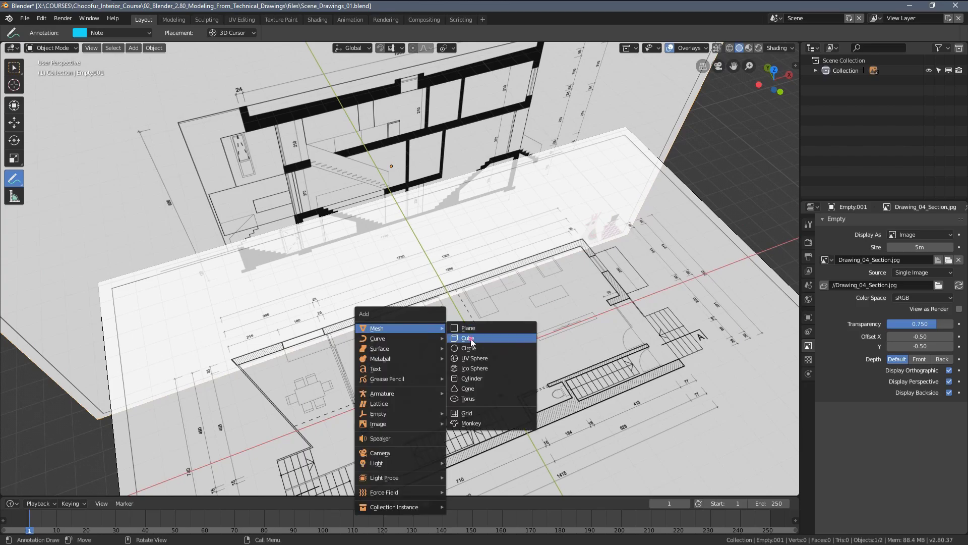
pyautogui.click(472, 341)
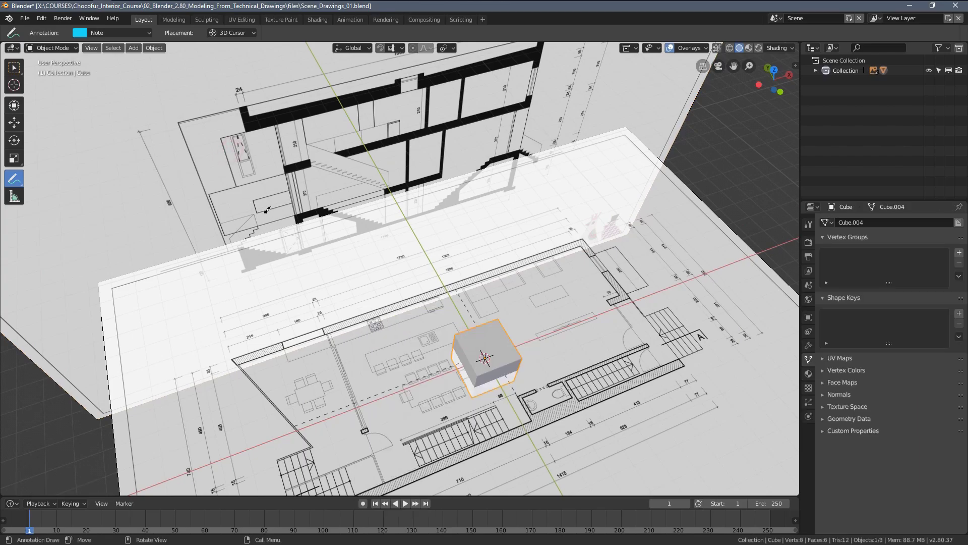
pyautogui.click(14, 123)
pyautogui.click(225, 140)
pyautogui.press('h')
pyautogui.press('KP_7')
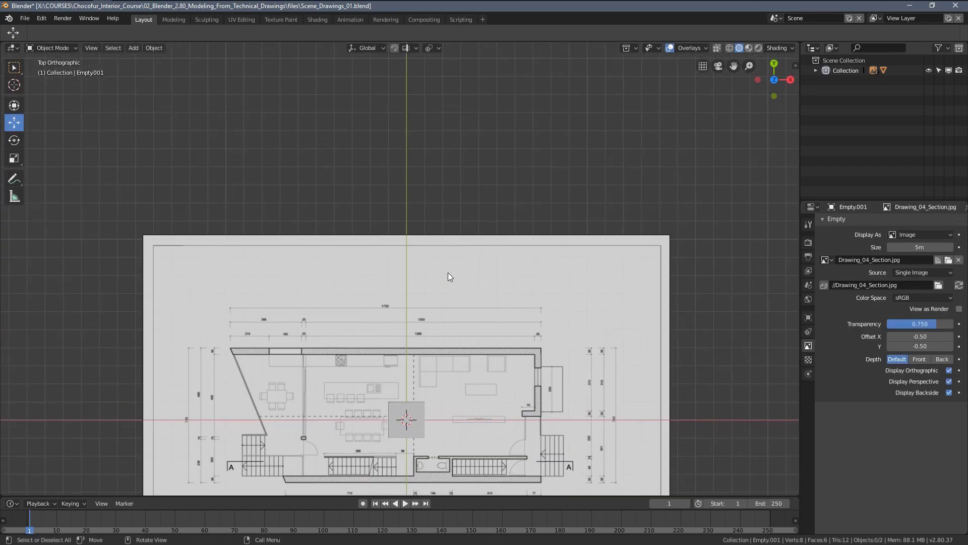
# Step: Move the cube onto the floor plan's top-left wall corner
pyautogui.click(407, 424)
pyautogui.scroll(3, 383, 340)
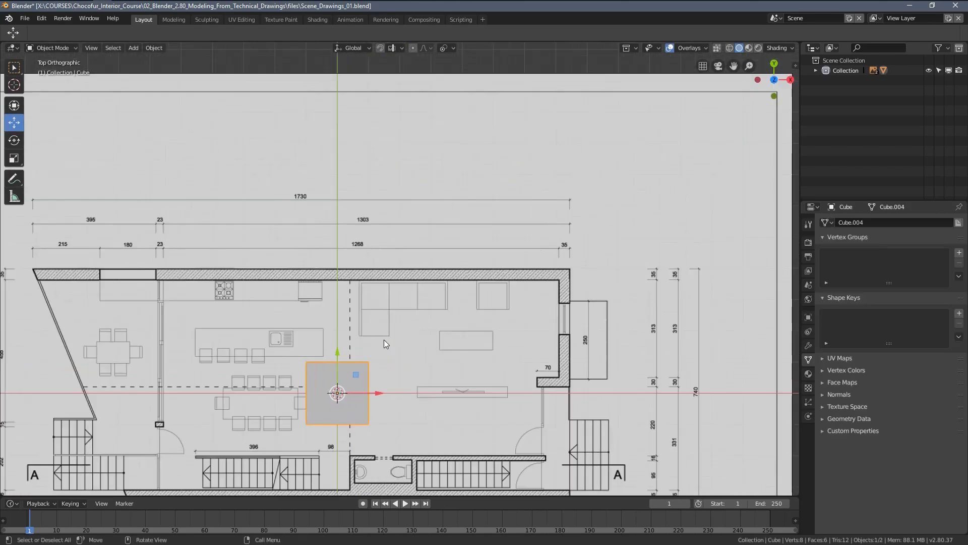
pyautogui.keyDown('shift'); pyautogui.moveTo(383, 340); pyautogui.dragTo(487, 337, button='middle'); pyautogui.keyUp('shift')
pyautogui.press('g')
pyautogui.click(187, 242)
pyautogui.scroll(4, 242, 273)
pyautogui.scroll(4, 272, 308)
pyautogui.keyDown('shift'); pyautogui.moveTo(311, 327); pyautogui.dragTo(399, 305, button='middle'); pyautogui.keyUp('shift')
# Step: Fix the cube in the corner and shrink it in Edit Mode to the top wall's 35 thickness
pyautogui.press('g')
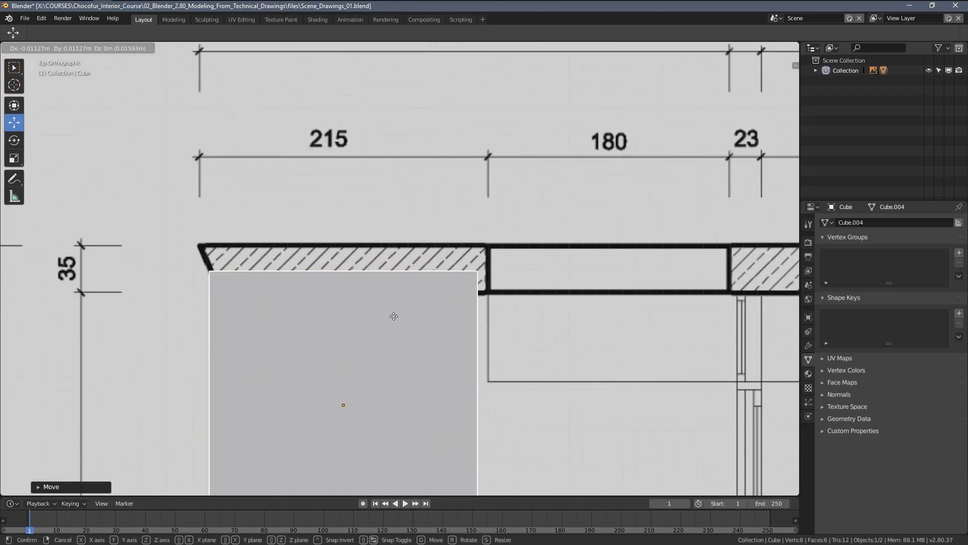
pyautogui.click(363, 268)
pyautogui.scroll(-2, 363, 270)
pyautogui.scroll(-2, 378, 298)
pyautogui.press('Tab')
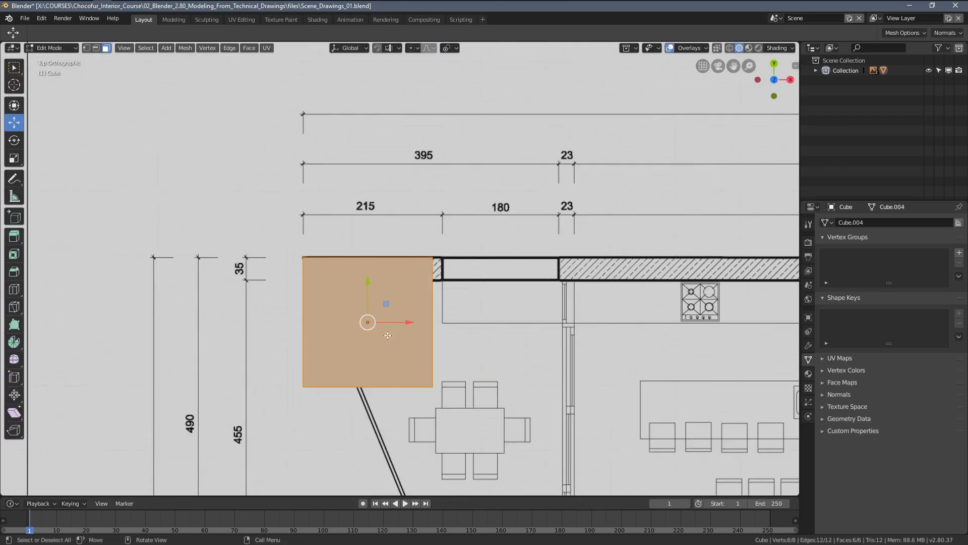
pyautogui.moveTo(360, 363); pyautogui.dragTo(388, 256, button='middle')
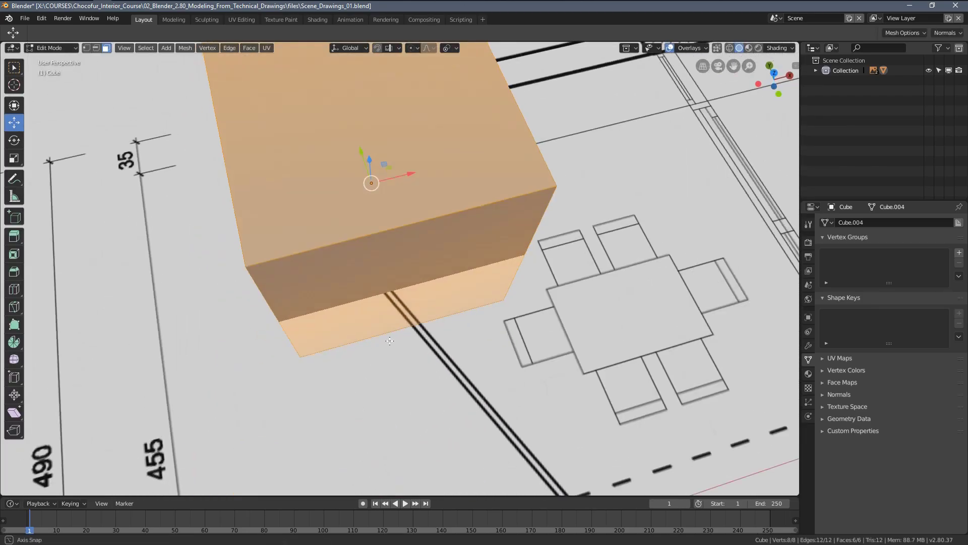
pyautogui.click(388, 255)
pyautogui.press('KP_7')
pyautogui.moveTo(370, 357); pyautogui.dragTo(426, 270)
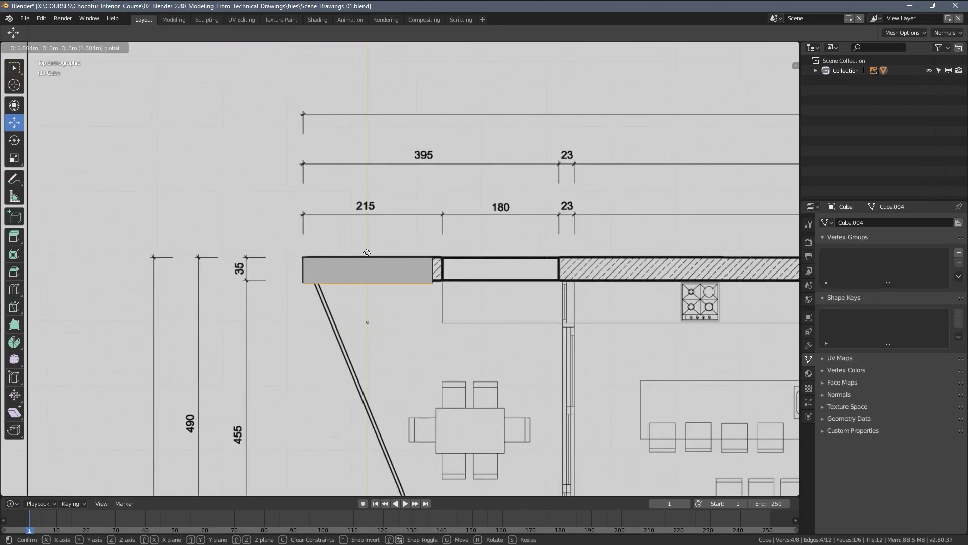
# Step: Stretch the box's right edge along the top wall toward its right corner
pyautogui.moveTo(426, 270); pyautogui.dragTo(450, 180, button='middle')
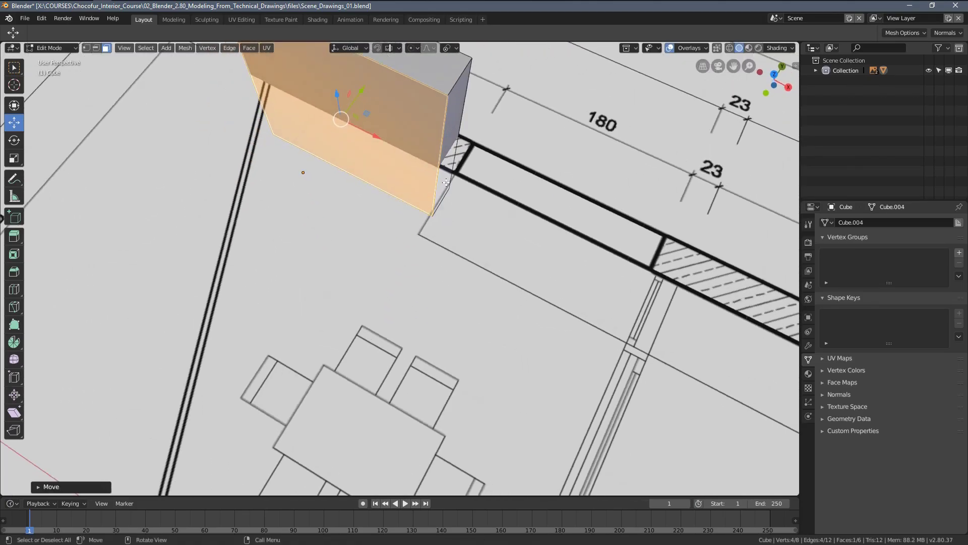
pyautogui.click(444, 132)
pyautogui.press('KP_7')
pyautogui.scroll(-3, 370, 201)
pyautogui.scroll(2, 370, 201)
pyautogui.keyDown('shift'); pyautogui.moveTo(371, 201); pyautogui.dragTo(259, 209, button='middle'); pyautogui.keyUp('shift')
pyautogui.moveTo(205, 272); pyautogui.dragTo(651, 269)
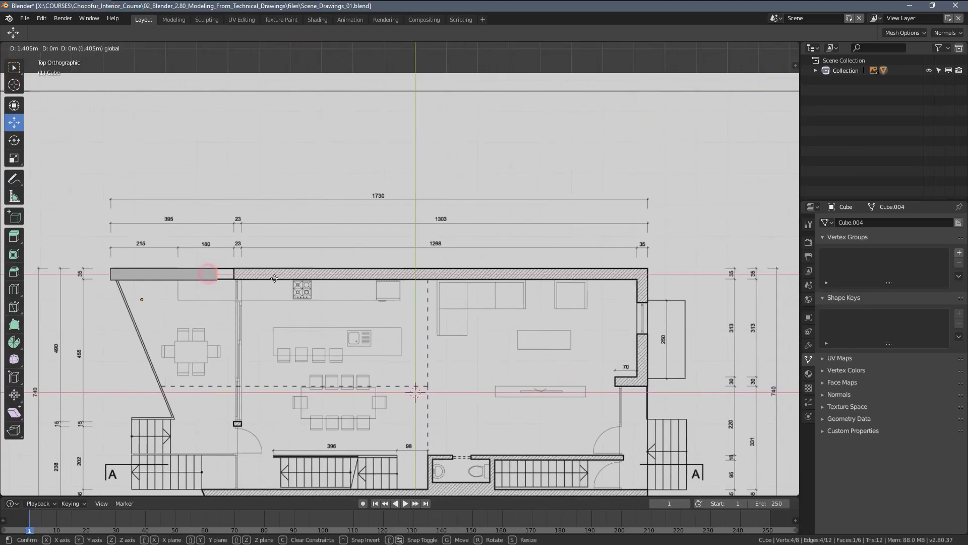
pyautogui.keyDown('shift'); pyautogui.moveTo(651, 270); pyautogui.dragTo(550, 275, button='middle'); pyautogui.keyUp('shift')
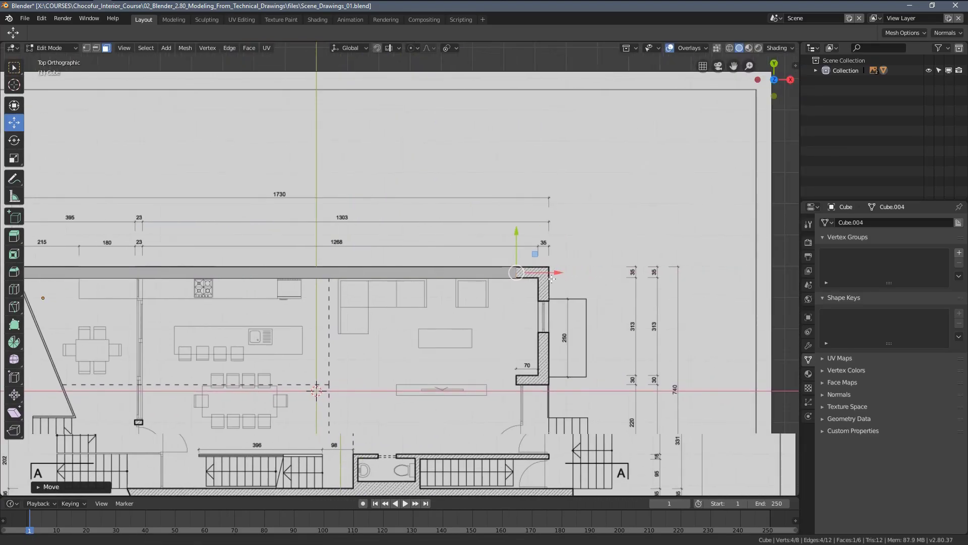
pyautogui.scroll(4, 560, 276)
pyautogui.scroll(2, 559, 277)
pyautogui.moveTo(445, 275); pyautogui.dragTo(527, 286)
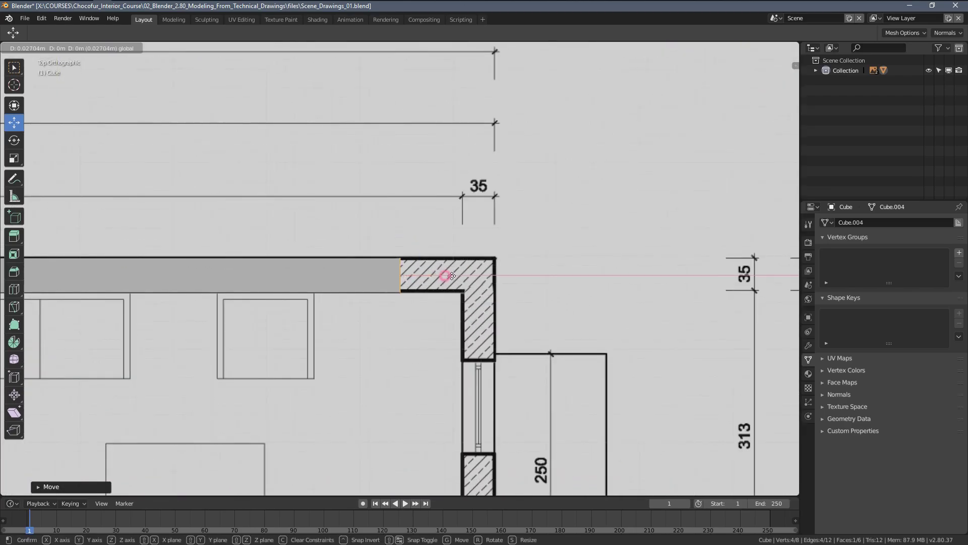
pyautogui.scroll(3, 527, 287)
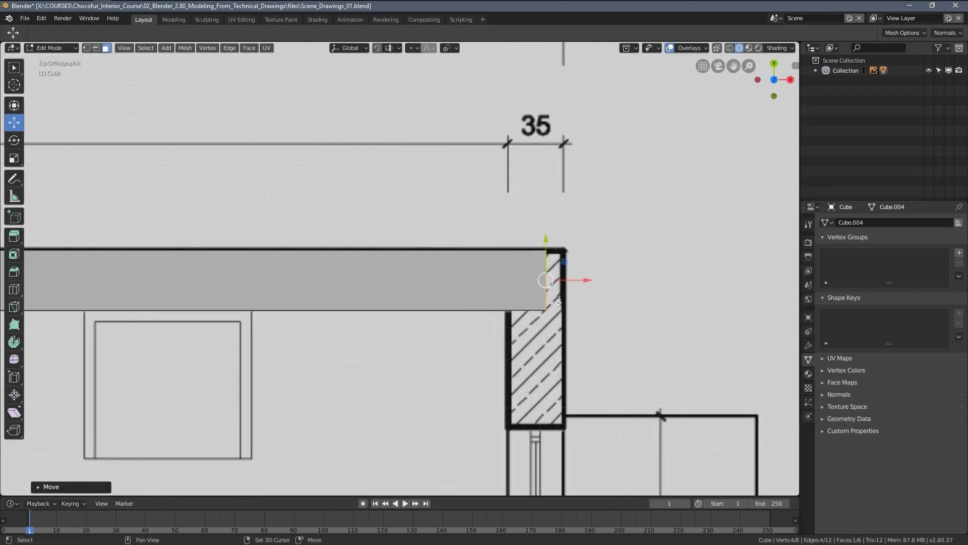
pyautogui.scroll(2, 487, 294)
pyautogui.moveTo(499, 276); pyautogui.dragTo(525, 272)
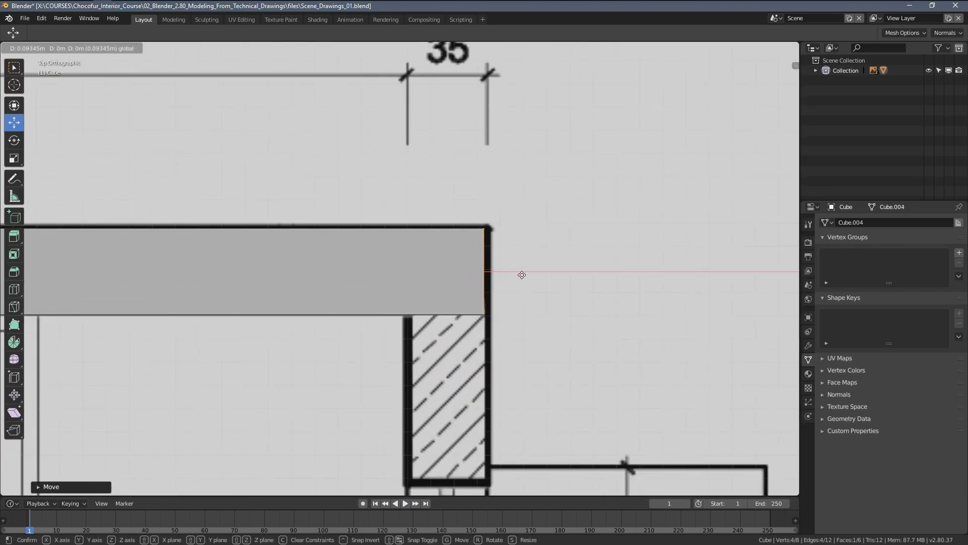
pyautogui.keyDown('shift'); pyautogui.moveTo(525, 273); pyautogui.dragTo(524, 287, button='middle'); pyautogui.keyUp('shift')
pyautogui.scroll(2, 524, 288)
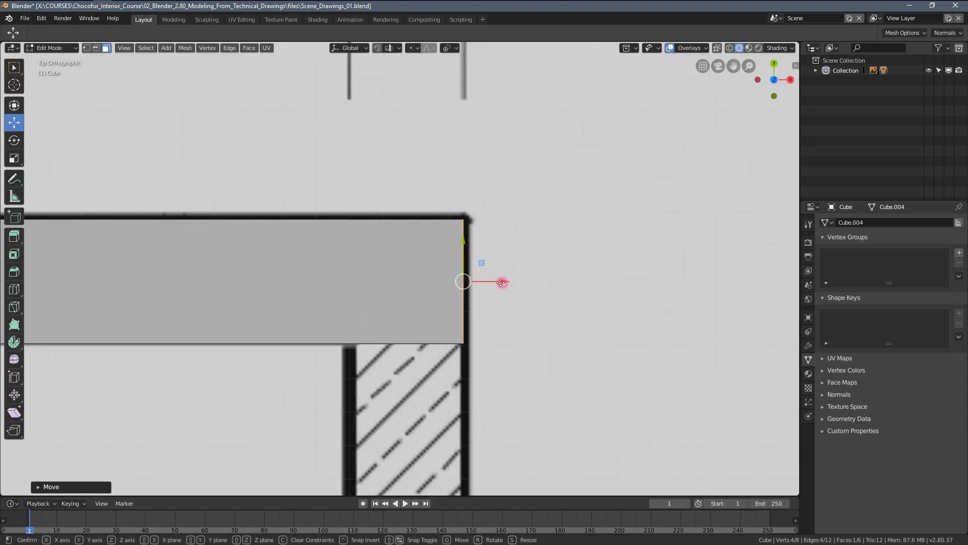
# Step: Move the right edge along X until it sits flush with the wall's right corner
pyautogui.press('g')
pyautogui.press('x')
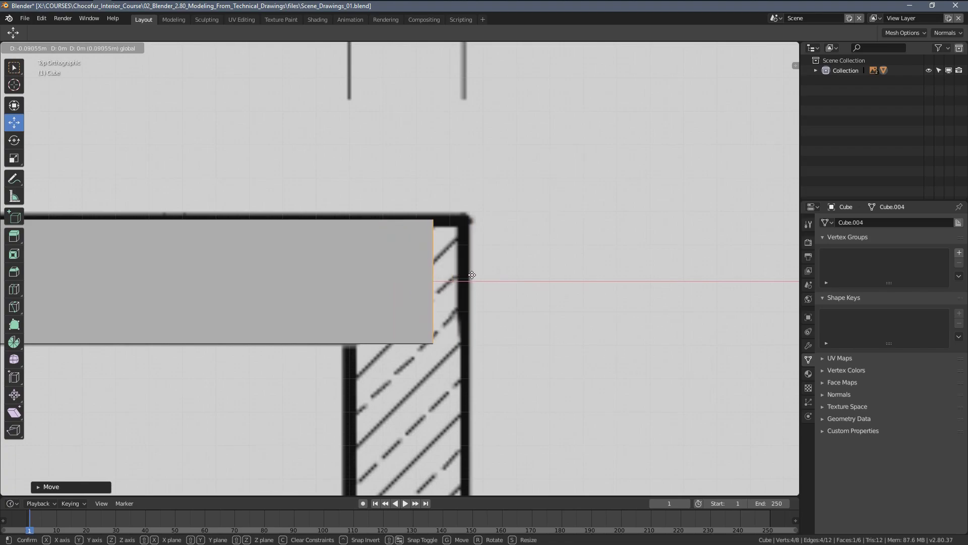
pyautogui.click(388, 320)
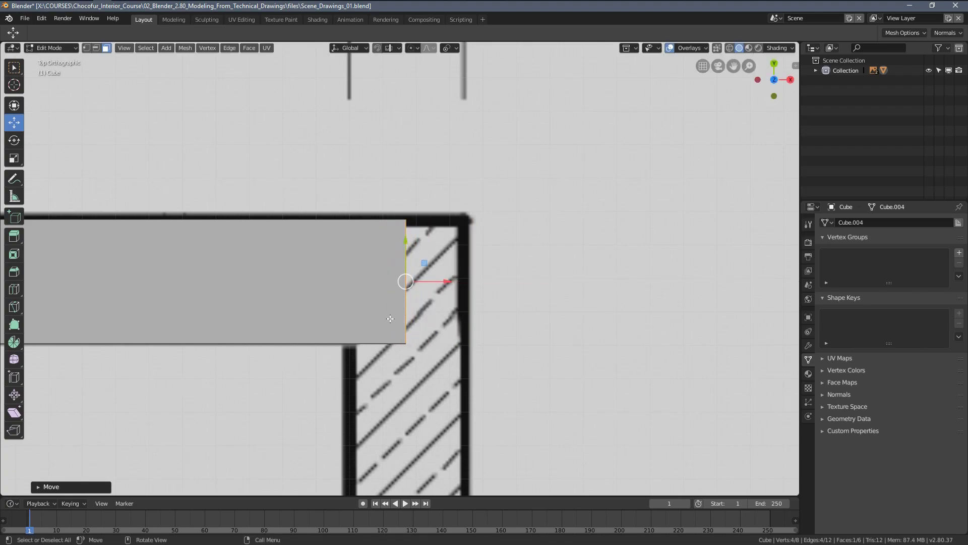
pyautogui.moveTo(446, 281); pyautogui.dragTo(501, 281)
pyautogui.scroll(-8, 479, 267)
pyautogui.scroll(-6, 454, 303)
pyautogui.scroll(2, 435, 330)
pyautogui.scroll(5, 435, 331)
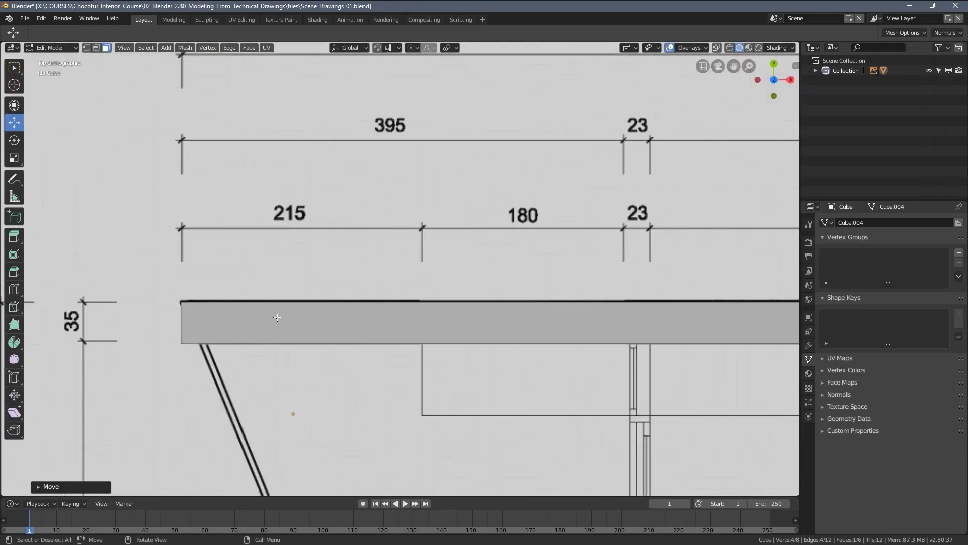
pyautogui.scroll(2, 426, 402)
# Step: Select the box's left corner point and start moving it in Top view
pyautogui.moveTo(426, 402)
pyautogui.mouseDown(button='middle')
pyautogui.moveTo(324, 279)
pyautogui.moveTo(325, 251)
pyautogui.moveTo(368, 211)
pyautogui.mouseUp(button='middle')
pyautogui.click(368, 212)
pyautogui.press('KP_7')
pyautogui.scroll(4, 370, 217)
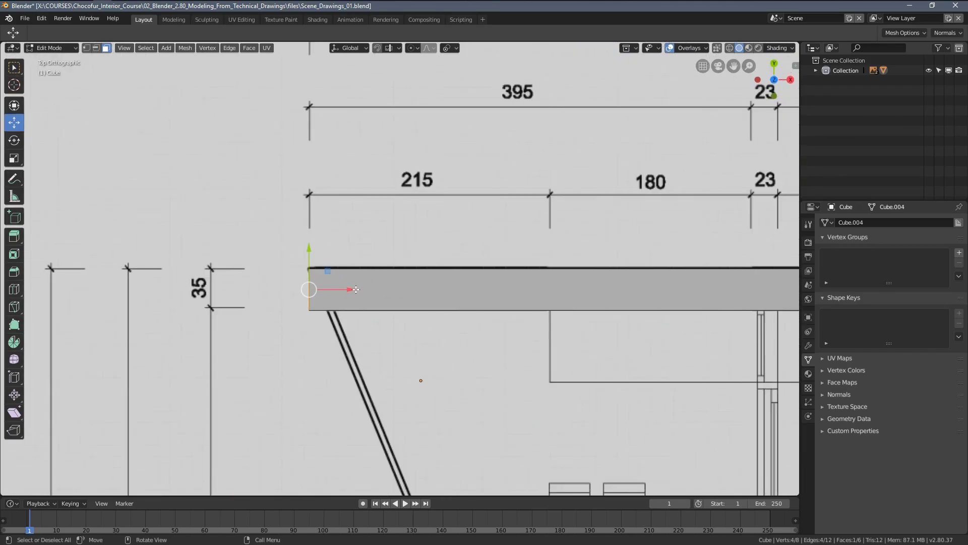
pyautogui.scroll(2, 332, 294)
pyautogui.press('g')
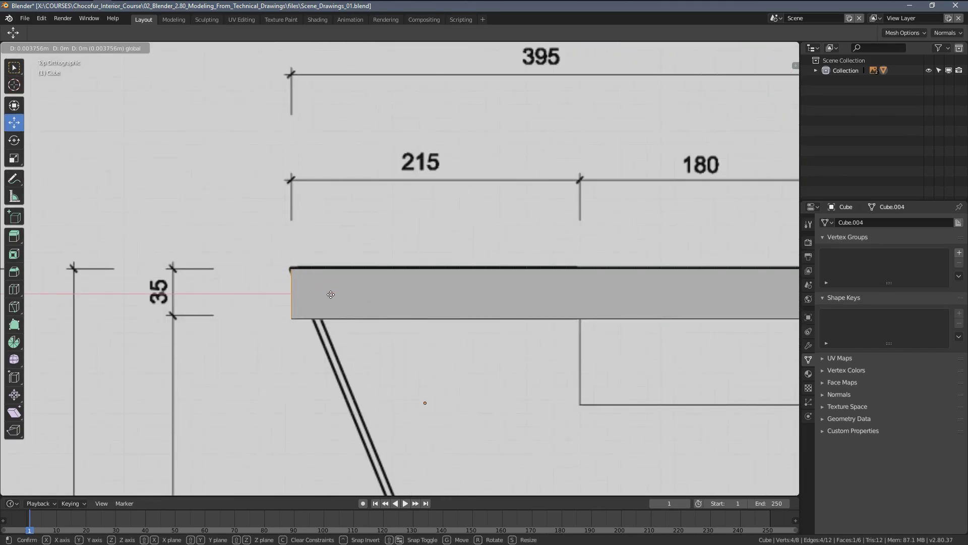
# Step: Align the corner point with the wall's left end and return to Object Mode
pyautogui.click(329, 295)
pyautogui.press('Home')
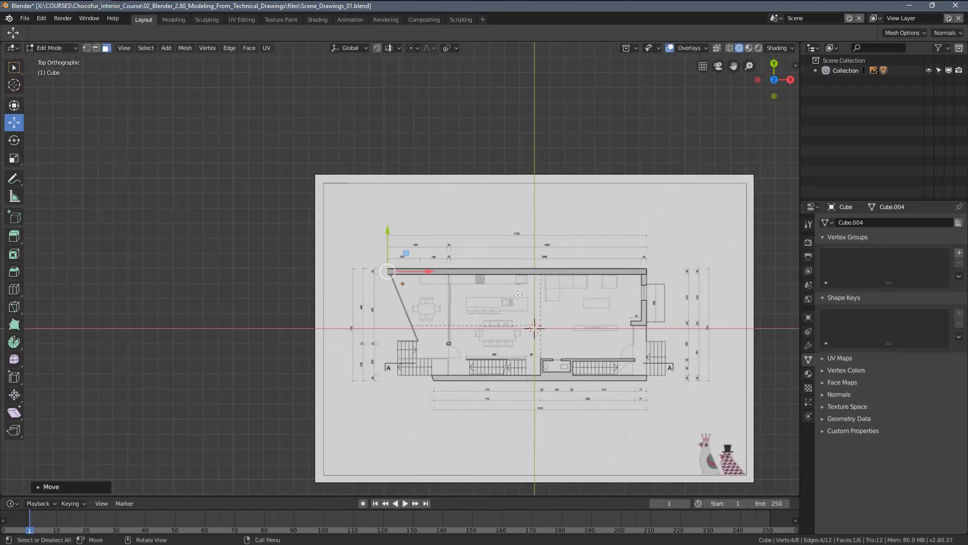
pyautogui.press('Tab')
# Step: Delete the ground-floor plan image
pyautogui.moveTo(450, 309)
pyautogui.mouseDown(button='middle')
pyautogui.moveTo(461, 292)
pyautogui.moveTo(460, 259)
pyautogui.mouseUp(button='middle')
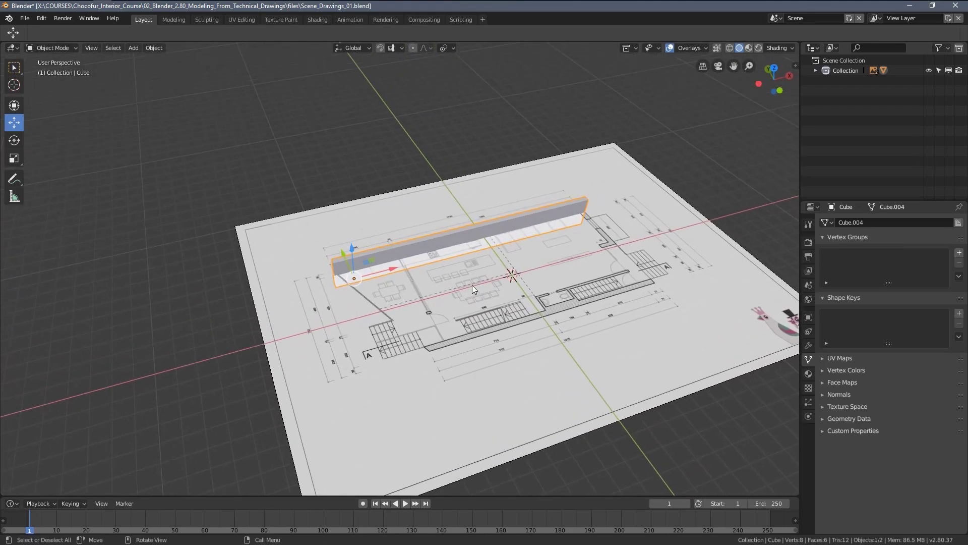
pyautogui.moveTo(480, 264); pyautogui.dragTo(422, 177, button='middle')
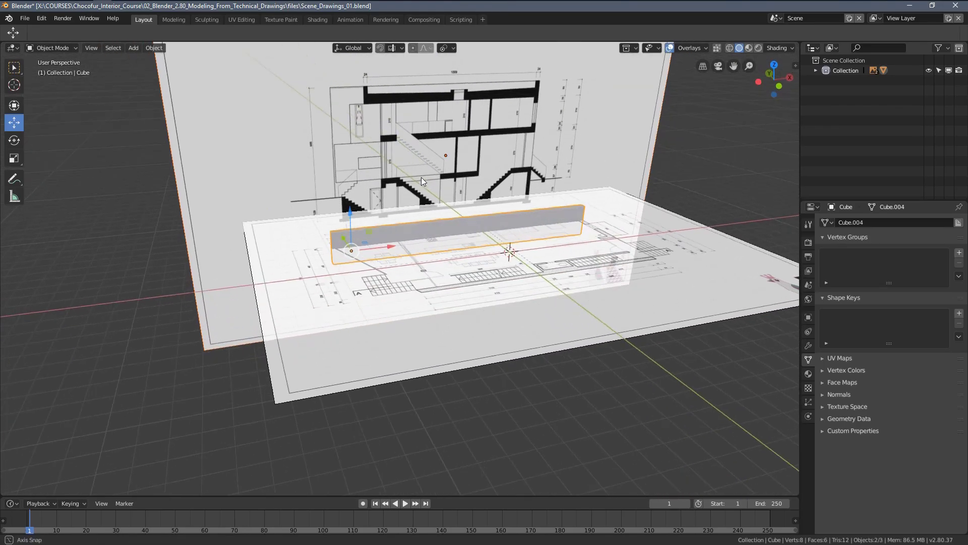
pyautogui.click(712, 268)
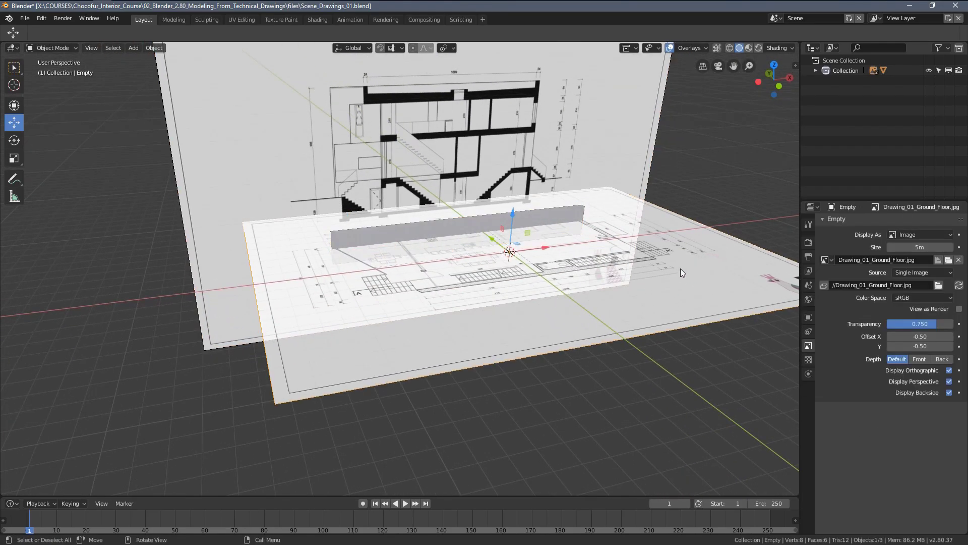
pyautogui.press('Delete')
# Step: Move the section drawing so it stands just above and behind the grey wall block
pyautogui.moveTo(528, 246)
pyautogui.mouseDown(button='middle')
pyautogui.moveTo(498, 198)
pyautogui.moveTo(469, 256)
pyautogui.moveTo(506, 209)
pyautogui.mouseUp(button='middle')
pyautogui.click(499, 197)
pyautogui.press('g')
pyautogui.click(469, 256)
pyautogui.scroll(4, 471, 261)
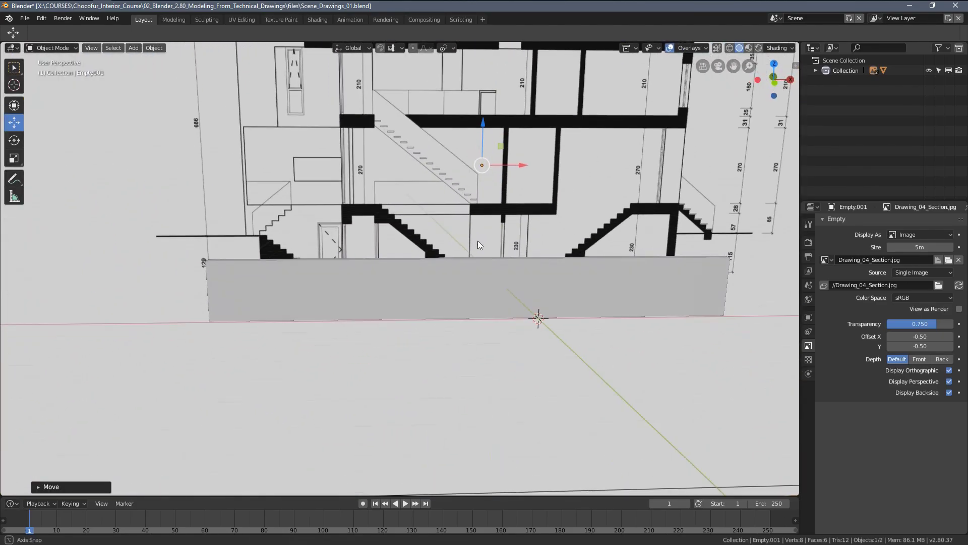
pyautogui.moveTo(479, 245)
pyautogui.mouseDown(button='middle')
pyautogui.moveTo(485, 263)
pyautogui.moveTo(405, 333)
pyautogui.mouseUp(button='middle')
pyautogui.click(409, 333)
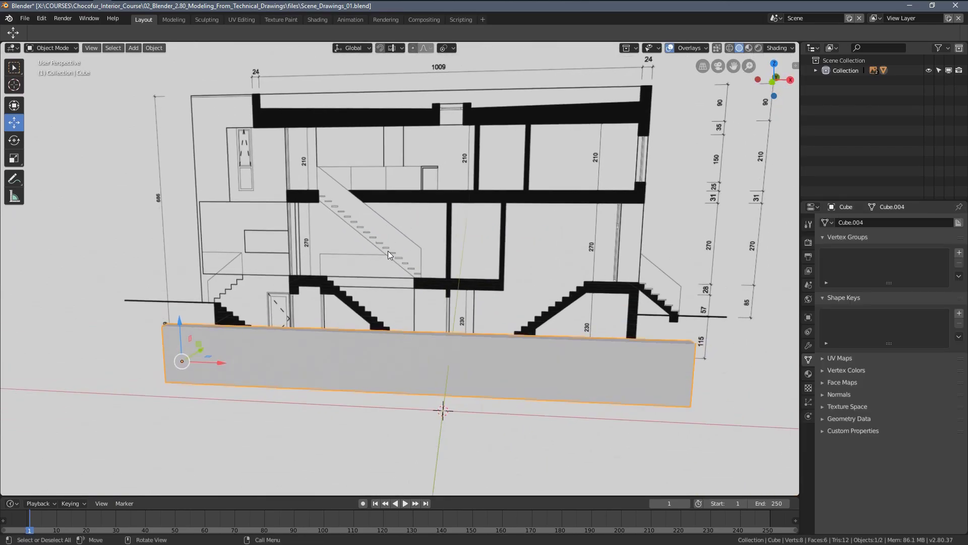
pyautogui.moveTo(340, 251); pyautogui.dragTo(331, 250, button='middle')
pyautogui.click(367, 193)
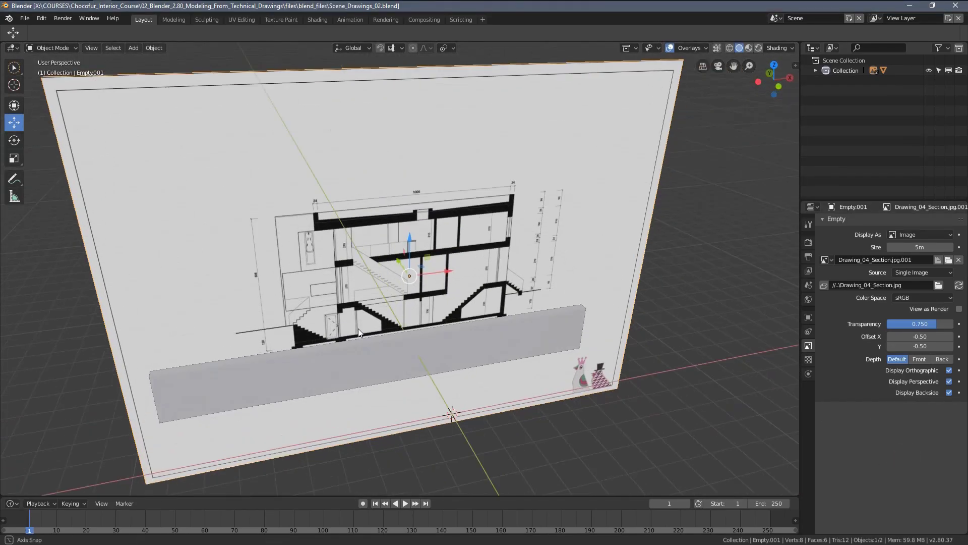
# Step: Snap the 3D cursor to the wall block's short top-left edge in Edit Mode
pyautogui.moveTo(400, 292); pyautogui.dragTo(301, 332, button='middle')
pyautogui.click(301, 332)
pyautogui.scroll(4, 419, 324)
pyautogui.press('Tab')
pyautogui.keyDown('shift'); pyautogui.moveTo(526, 375); pyautogui.dragTo(418, 297, button='middle'); pyautogui.keyUp('shift')
pyautogui.click(412, 268)
pyautogui.press('2')
pyautogui.click(401, 268)
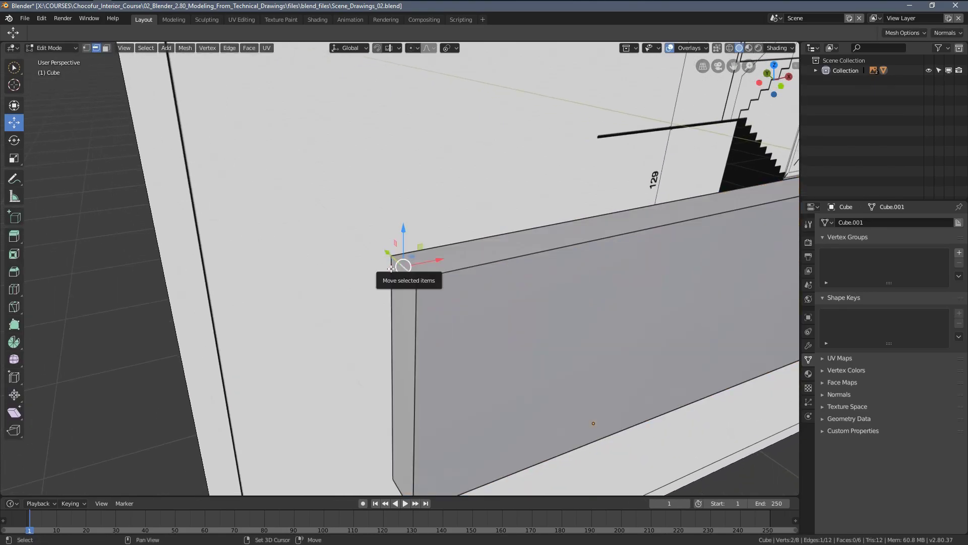
pyautogui.hotkey('shift', 's')
pyautogui.click(388, 328)
# Step: Return to Object Mode in front orthographic view with wireframe shading
pyautogui.press('KP_5')
pyautogui.press('Tab')
pyautogui.press('KP_1')
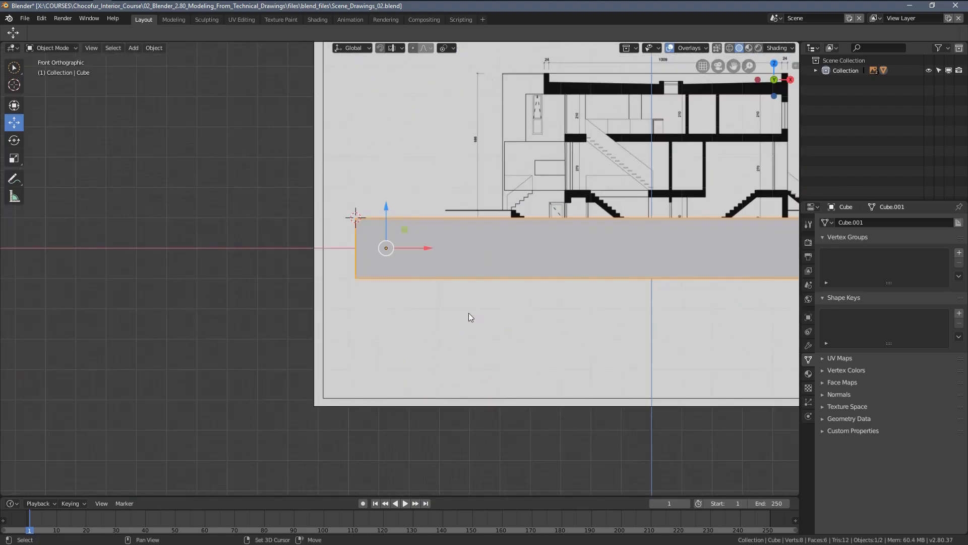
pyautogui.keyDown('shift'); pyautogui.moveTo(491, 289); pyautogui.dragTo(371, 298, button='middle'); pyautogui.keyUp('shift')
pyautogui.scroll(-1, 417, 302)
pyautogui.press('z')
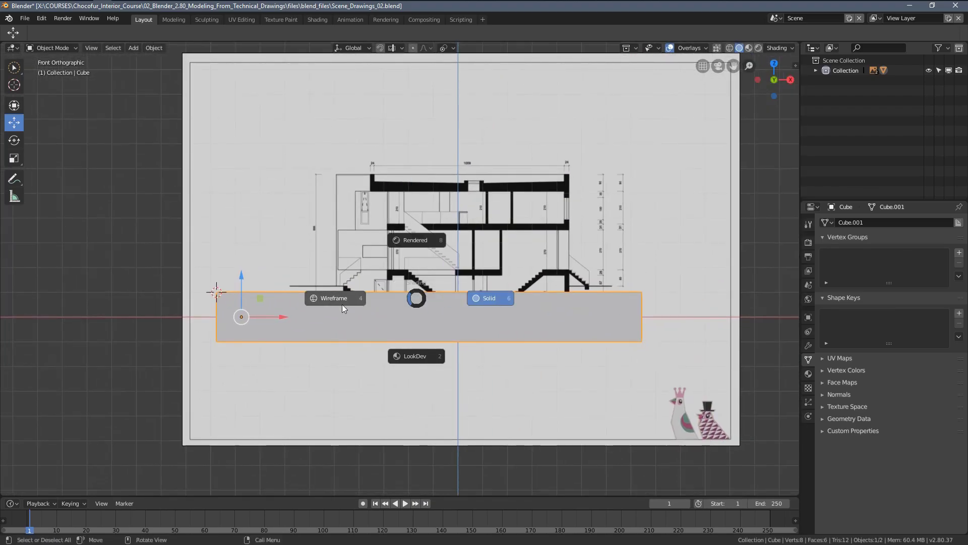
pyautogui.click(325, 298)
pyautogui.scroll(1, 353, 227)
# Step: Roughly move the section drawing toward the wall's corner
pyautogui.click(366, 218)
pyautogui.press('g')
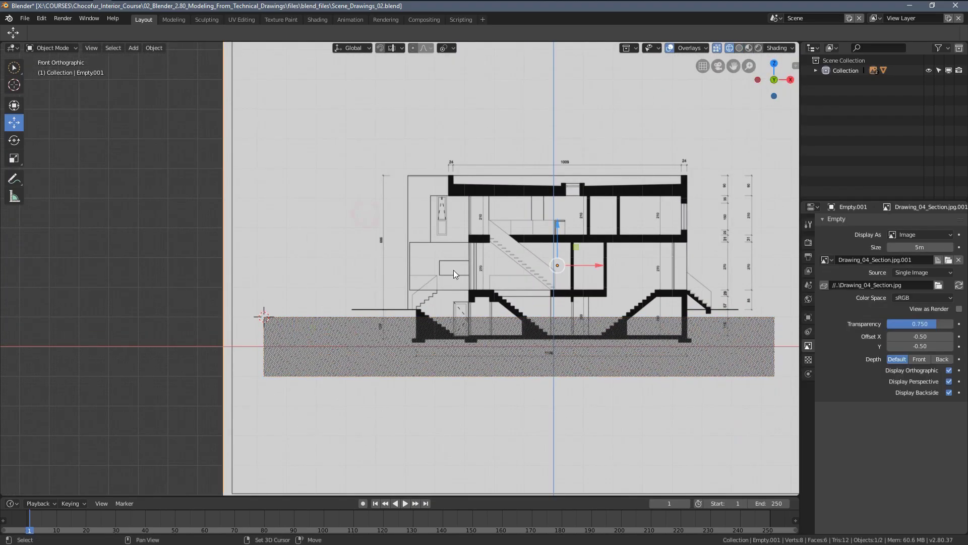
pyautogui.scroll(2, 567, 283)
pyautogui.scroll(1, 437, 260)
pyautogui.click(436, 261)
pyautogui.scroll(-3, 437, 261)
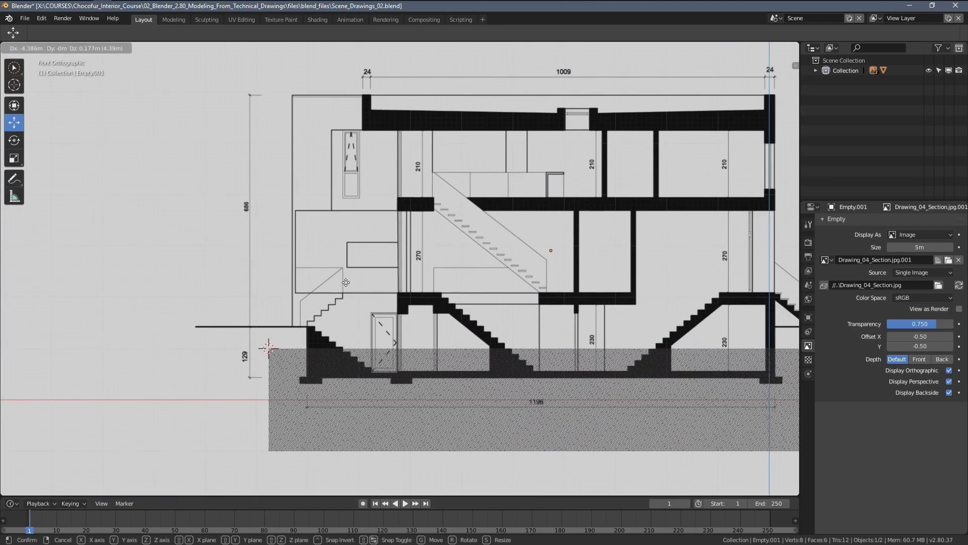
pyautogui.scroll(4, 273, 287)
pyautogui.scroll(4, 280, 302)
pyautogui.scroll(2, 384, 253)
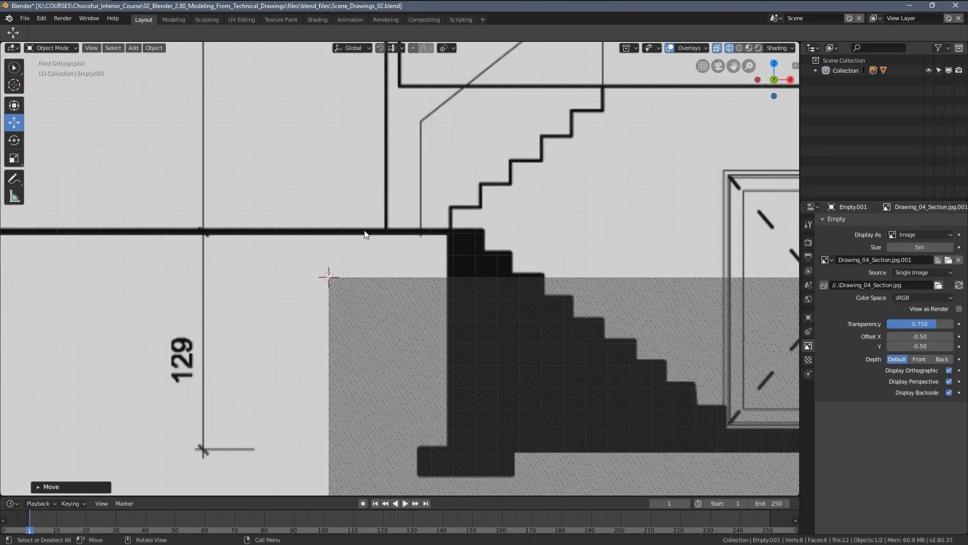
# Step: Refine the section drawing's position until its ground corner sits on the 3D cursor
pyautogui.press('g')
pyautogui.scroll(1, 330, 279)
pyautogui.scroll(1, 330, 279)
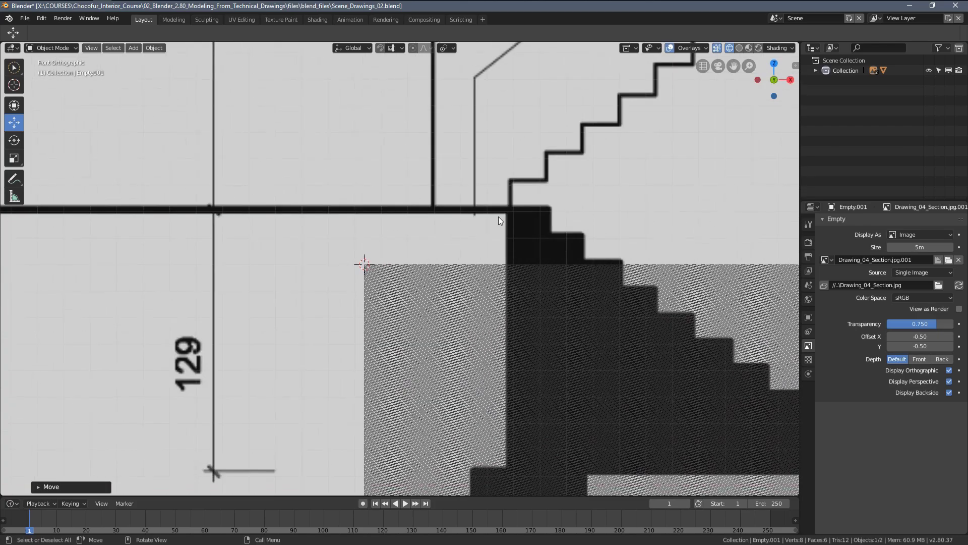
pyautogui.scroll(1, 228, 336)
pyautogui.scroll(1, 228, 336)
pyautogui.click(162, 357)
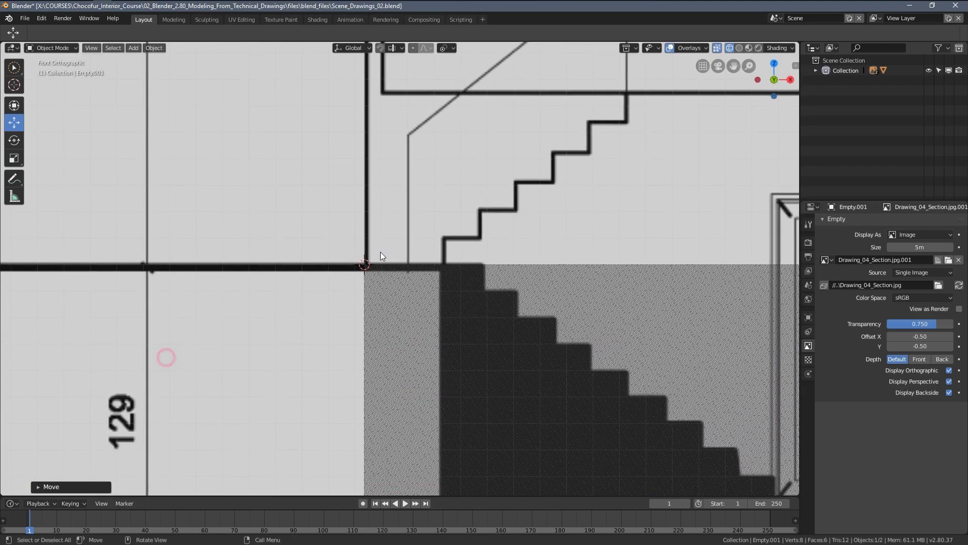
pyautogui.scroll(4, 353, 274)
pyautogui.press('g')
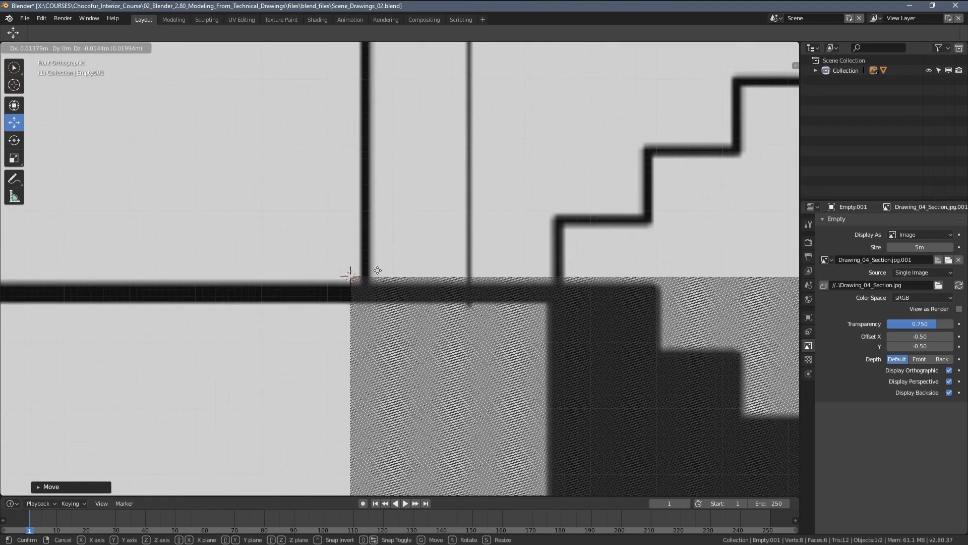
pyautogui.click(291, 226)
pyautogui.scroll(-3, 398, 258)
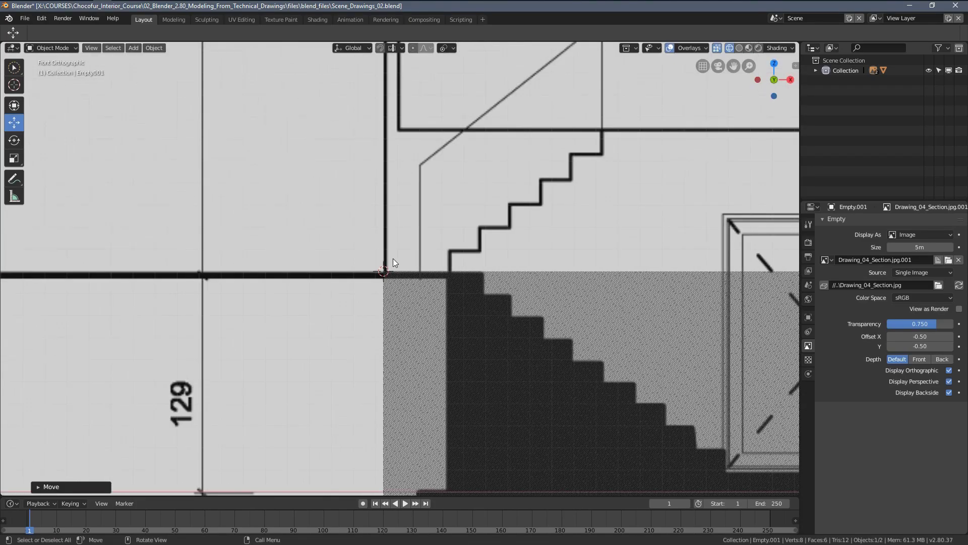
pyautogui.scroll(-2, 392, 258)
# Step: Set the transform pivot point to the 3D Cursor
pyautogui.scroll(-8, 246, 279)
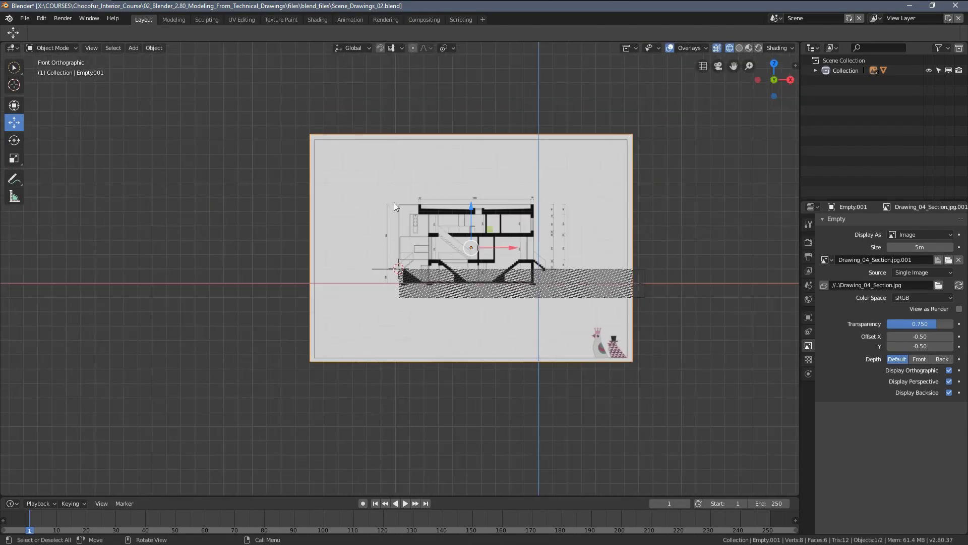
pyautogui.scroll(3, 401, 204)
pyautogui.scroll(-1, 408, 203)
pyautogui.press('.')
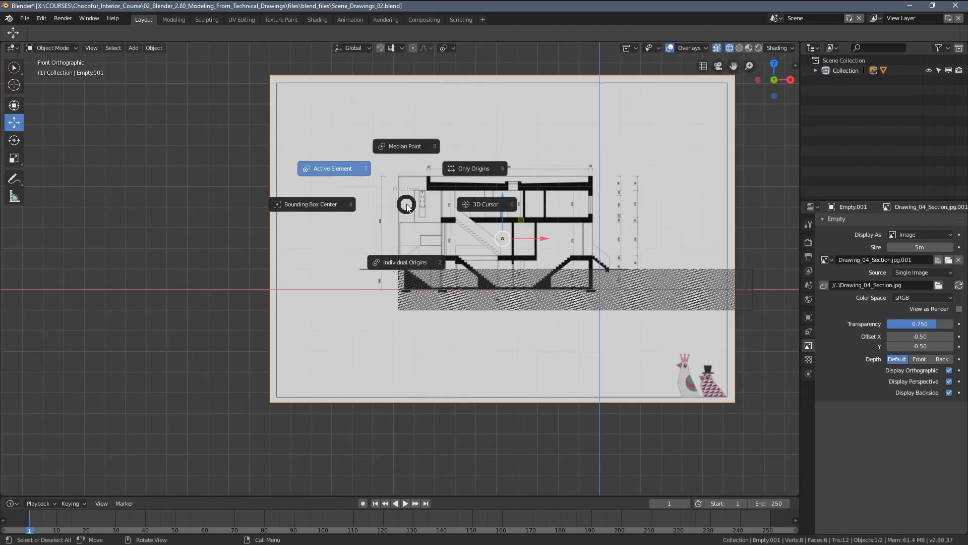
pyautogui.click(476, 203)
# Step: Scale the section drawing up about 1.7× around the wall corner
pyautogui.keyDown('shift'); pyautogui.moveTo(676, 244); pyautogui.dragTo(485, 298, button='middle'); pyautogui.keyUp('shift')
pyautogui.scroll(2, 485, 298)
pyautogui.press('s')
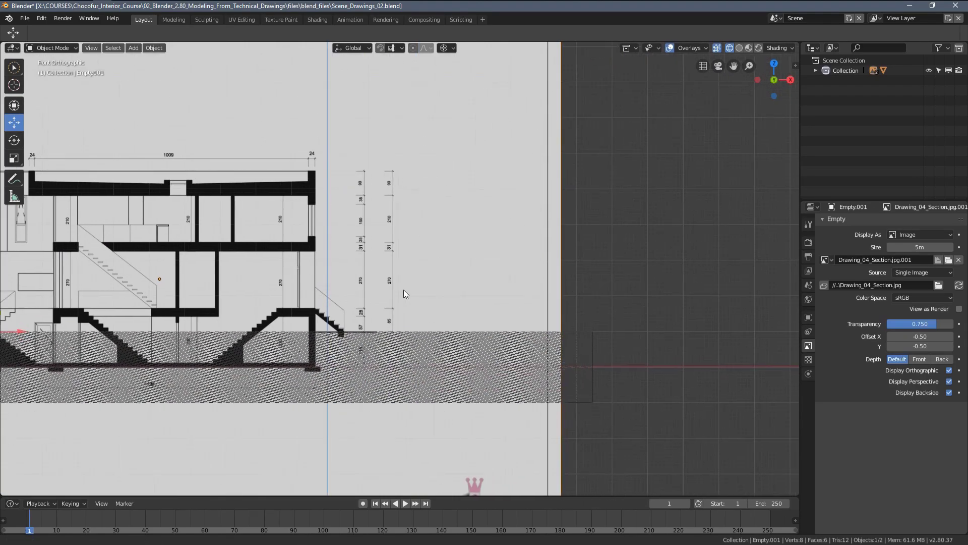
pyautogui.click(645, 231)
pyautogui.scroll(2, 551, 326)
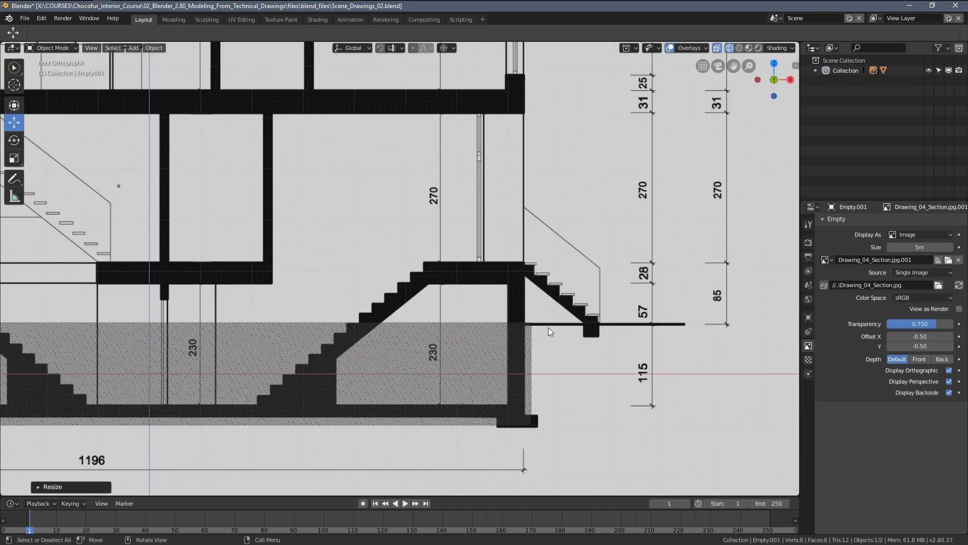
pyautogui.scroll(2, 477, 273)
pyautogui.scroll(2, 513, 305)
pyautogui.scroll(1, 513, 305)
pyautogui.scroll(3, 553, 307)
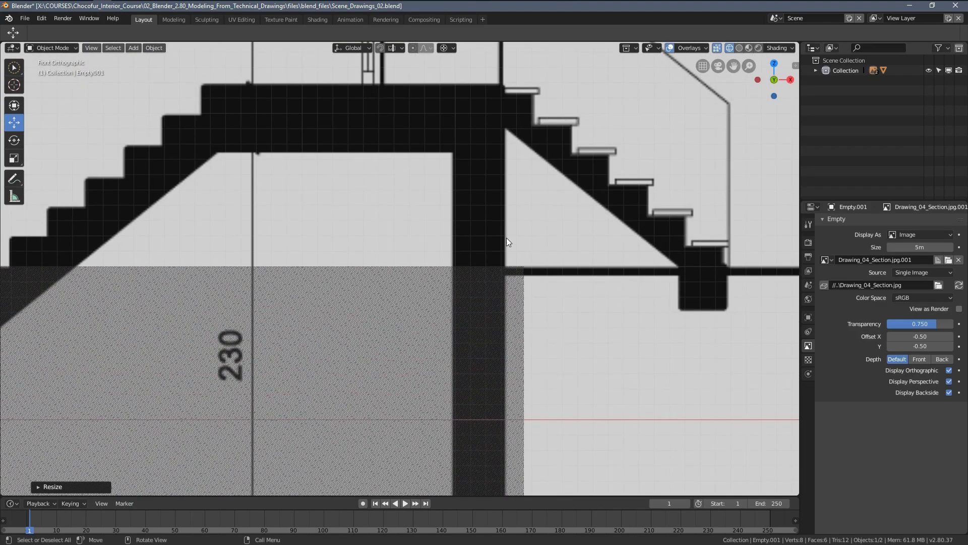
# Step: Fine-tune the drawing's scale so its ends match the grey wall block
pyautogui.press('s')
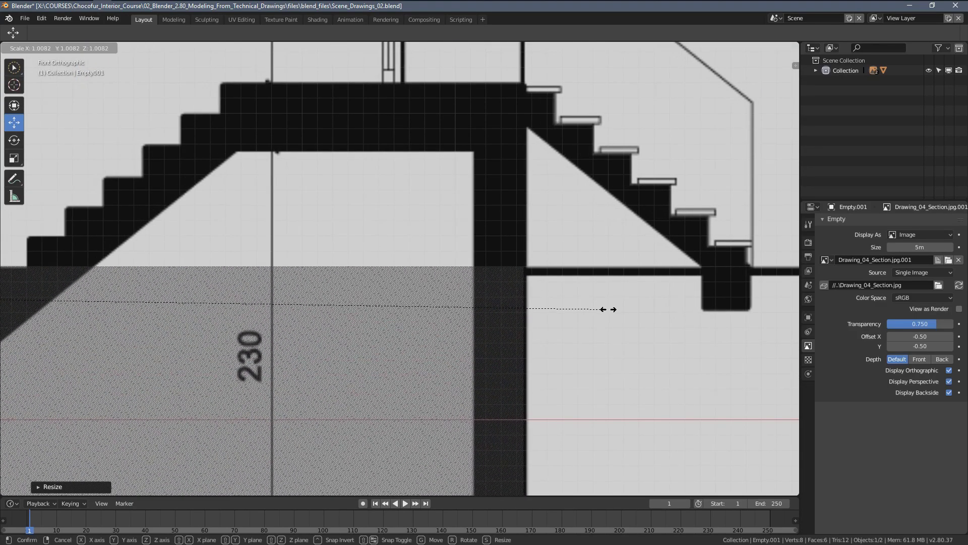
pyautogui.click(573, 314)
pyautogui.scroll(-5, 502, 284)
pyautogui.scroll(-4, 503, 284)
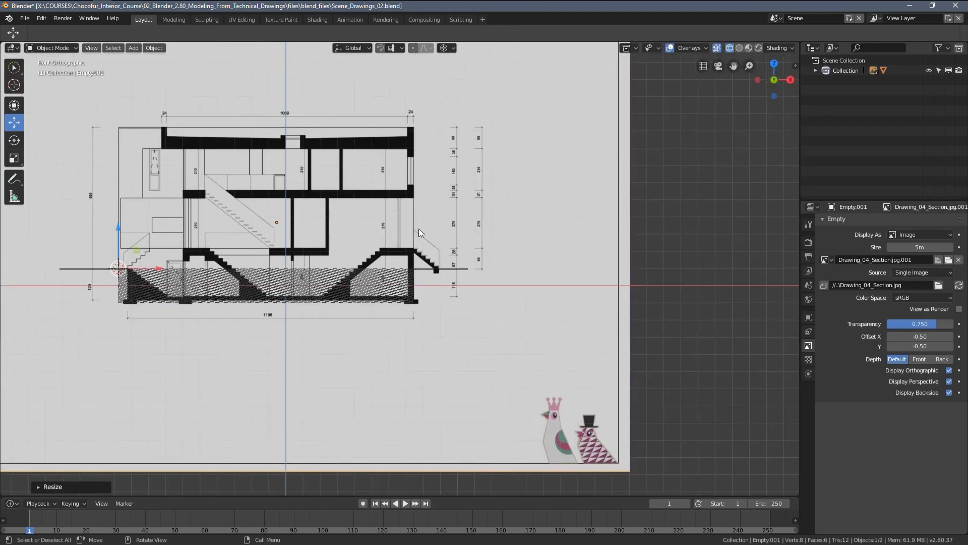
pyautogui.moveTo(418, 228)
pyautogui.mouseDown(button='middle')
pyautogui.moveTo(427, 231)
pyautogui.moveTo(416, 240)
pyautogui.moveTo(332, 243)
pyautogui.moveTo(376, 246)
pyautogui.moveTo(375, 290)
pyautogui.mouseUp(button='middle')
# Step: Switch back to solid shading and slide the section drawing sideways along the wall
pyautogui.press('z')
pyautogui.click(432, 285)
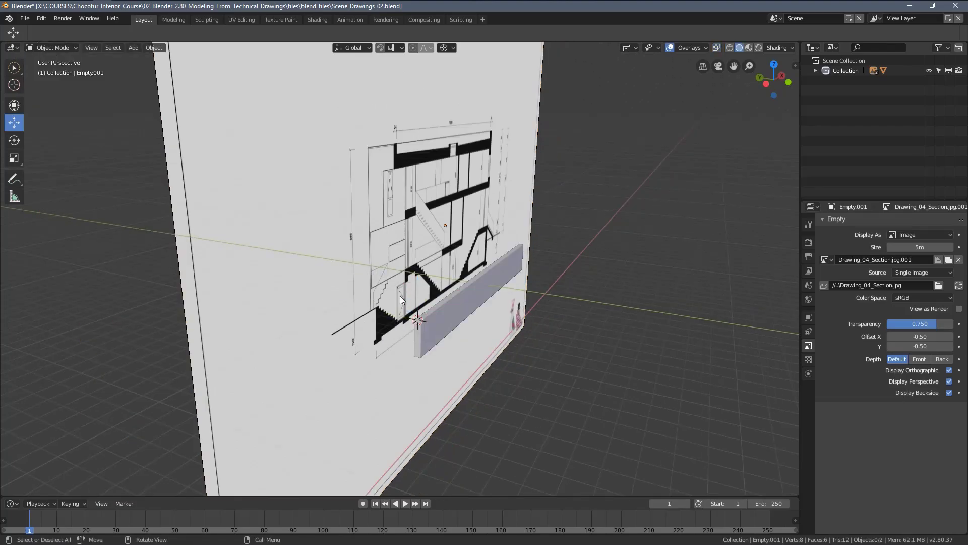
pyautogui.moveTo(401, 299)
pyautogui.mouseDown(button='middle')
pyautogui.moveTo(586, 332)
pyautogui.moveTo(479, 342)
pyautogui.mouseUp(button='middle')
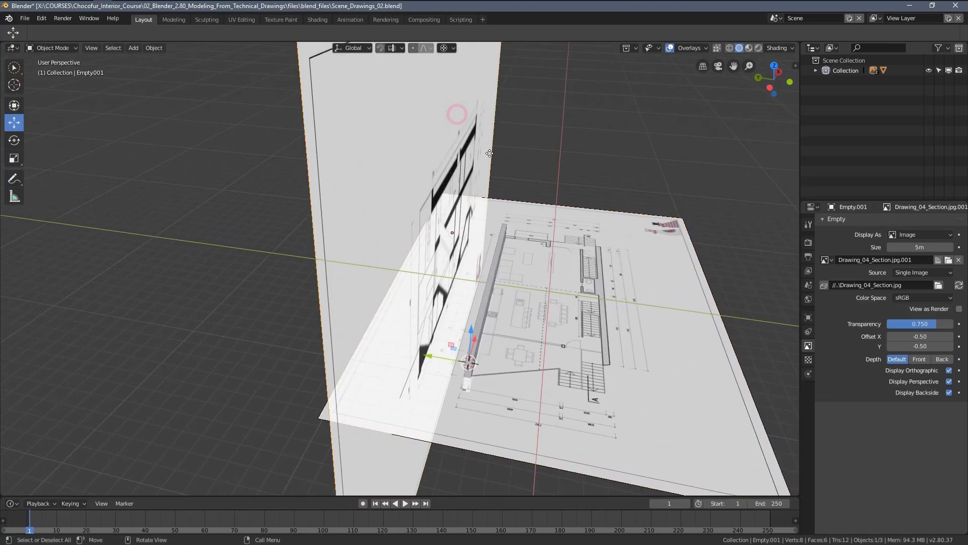
pyautogui.moveTo(432, 357); pyautogui.dragTo(484, 378)
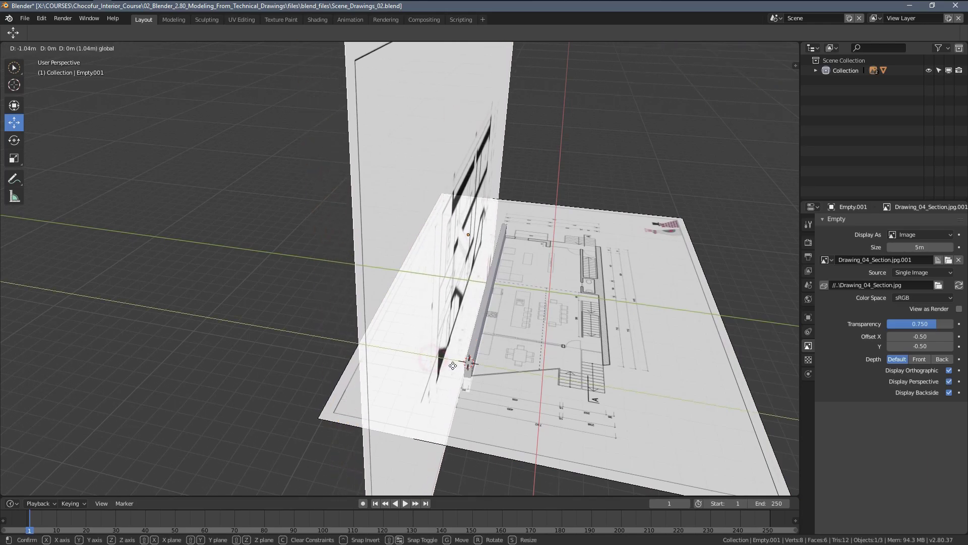
pyautogui.moveTo(485, 379); pyautogui.dragTo(418, 303, button='middle')
pyautogui.scroll(5, 412, 295)
pyautogui.scroll(2, 412, 295)
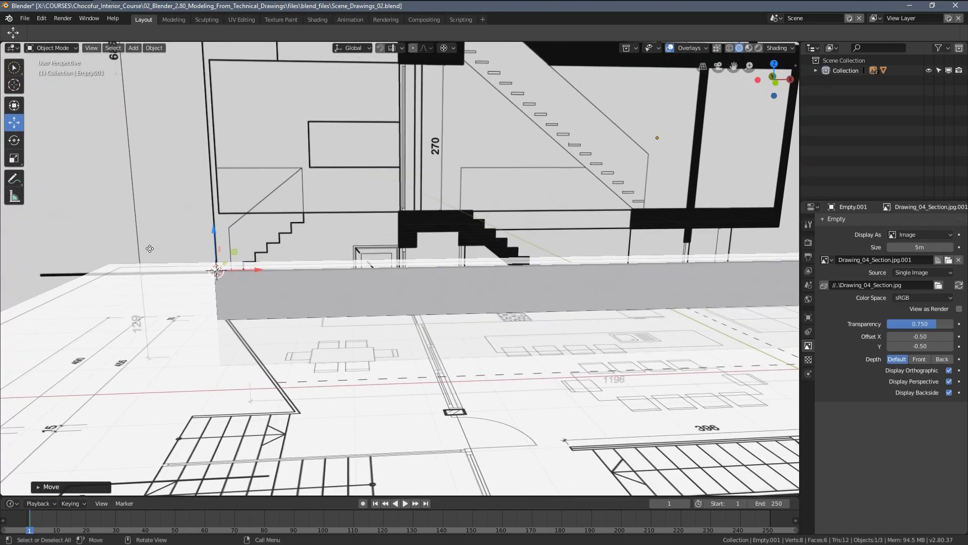
# Step: Lower the section drawing so its ground line rests on the red X axis
pyautogui.moveTo(226, 252); pyautogui.dragTo(245, 170, button='middle')
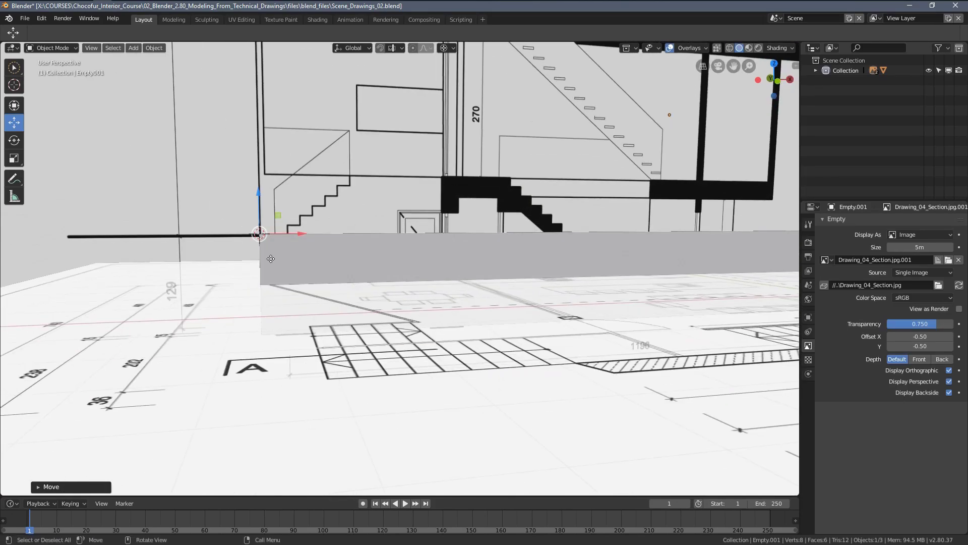
pyautogui.scroll(-4, 548, 245)
pyautogui.scroll(5, 548, 245)
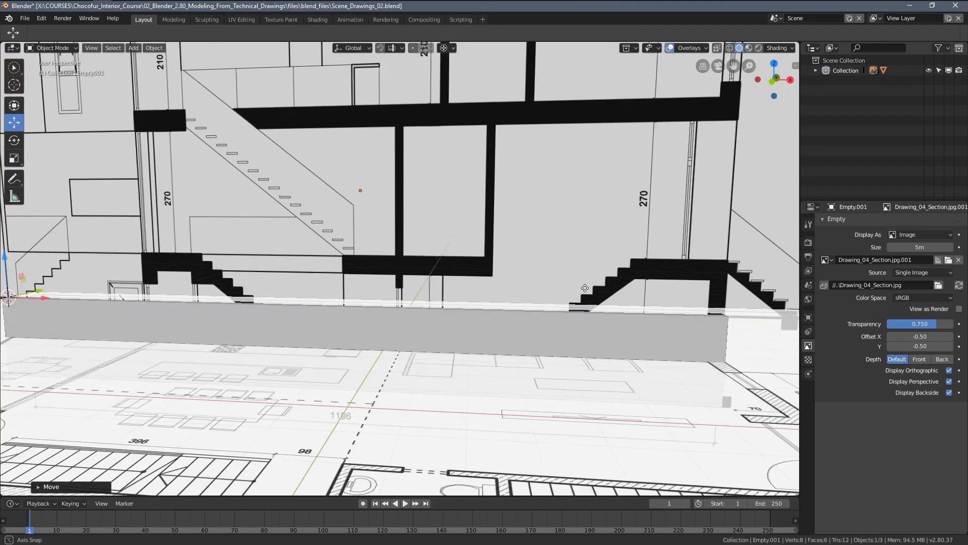
pyautogui.moveTo(547, 246)
pyautogui.keyDown('shift'); pyautogui.mouseDown(button='middle')
pyautogui.moveTo(656, 368)
pyautogui.moveTo(551, 310)
pyautogui.mouseUp(button='middle'); pyautogui.keyUp('shift')
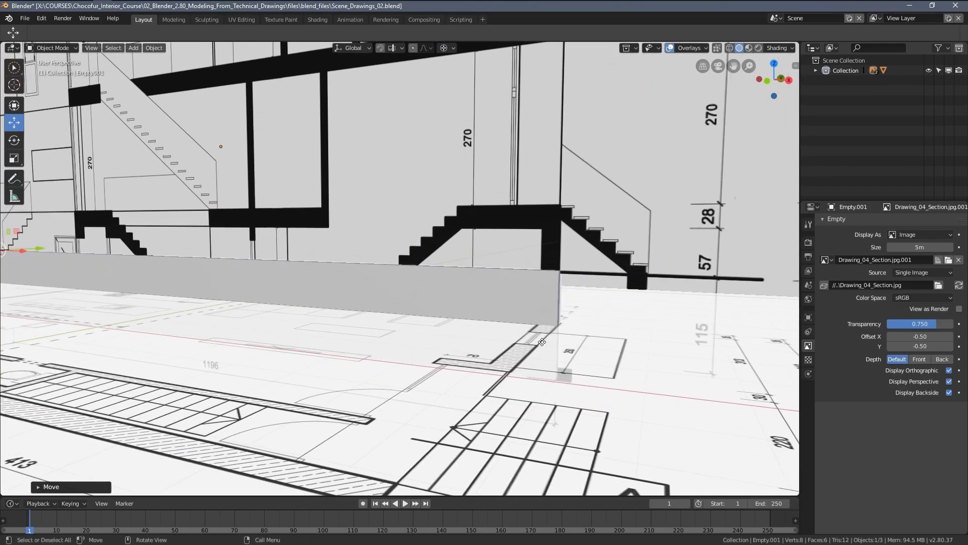
pyautogui.scroll(-2, 437, 385)
pyautogui.scroll(-2, 419, 353)
pyautogui.scroll(-2, 399, 323)
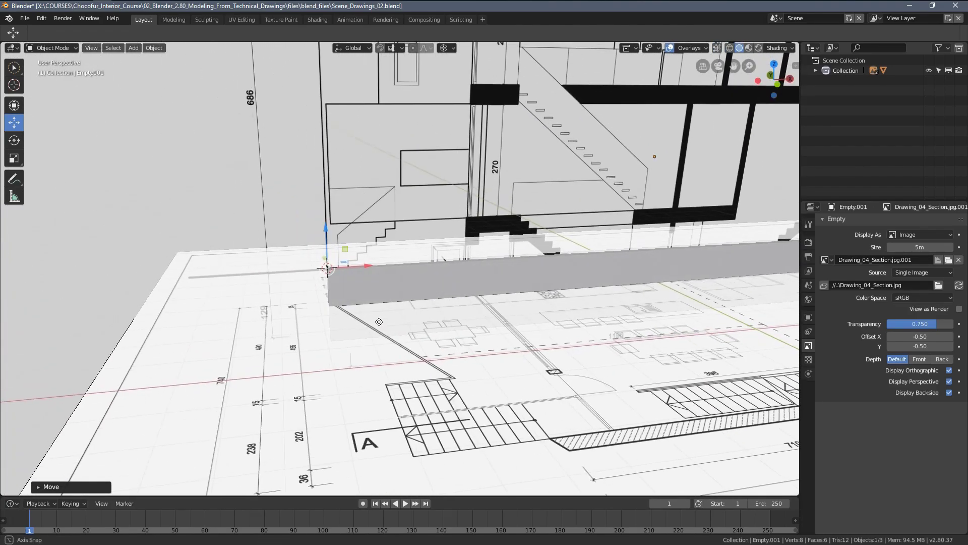
pyautogui.scroll(-2, 380, 294)
pyautogui.keyDown('alt'); pyautogui.moveTo(436, 271); pyautogui.dragTo(406, 222, button='middle'); pyautogui.keyUp('alt')
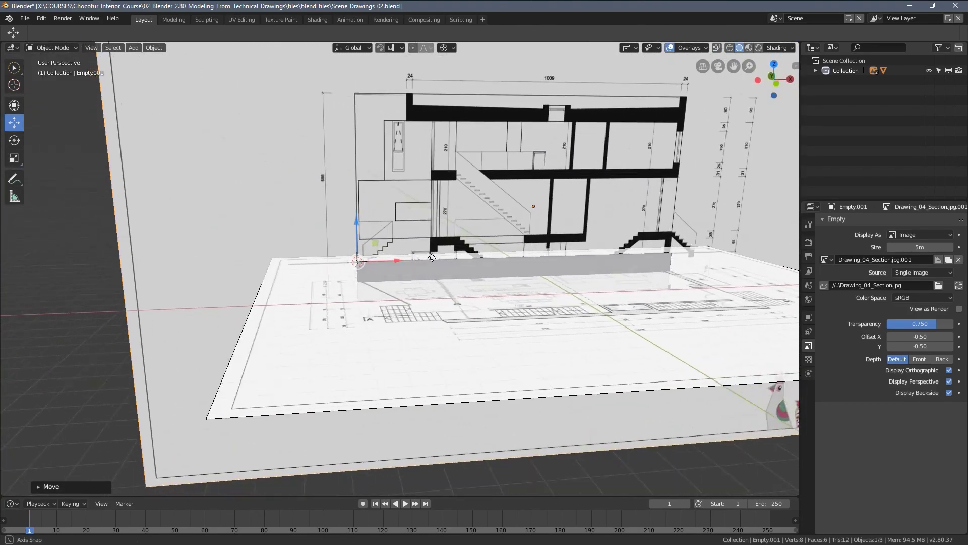
pyautogui.scroll(1, 288, 149)
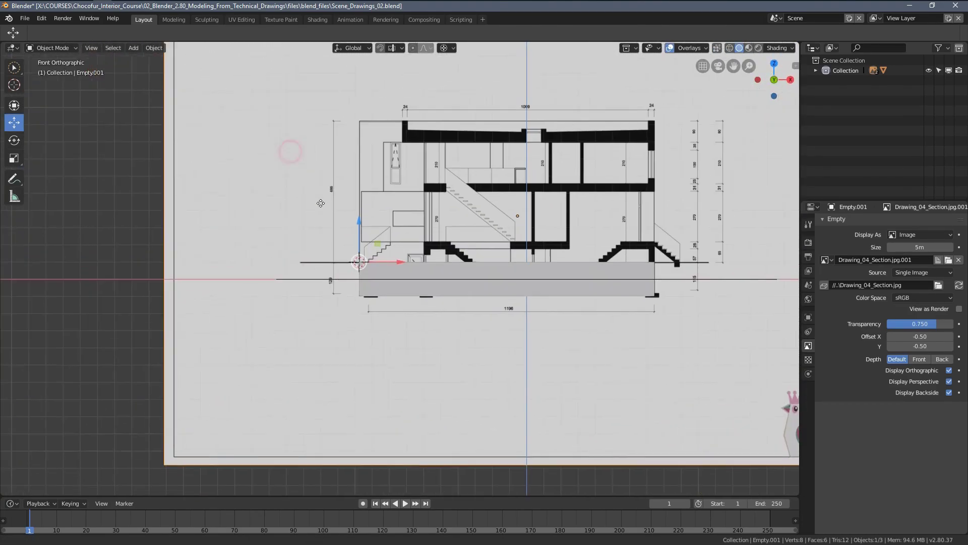
pyautogui.scroll(2, 317, 222)
pyautogui.moveTo(343, 288); pyautogui.dragTo(202, 351)
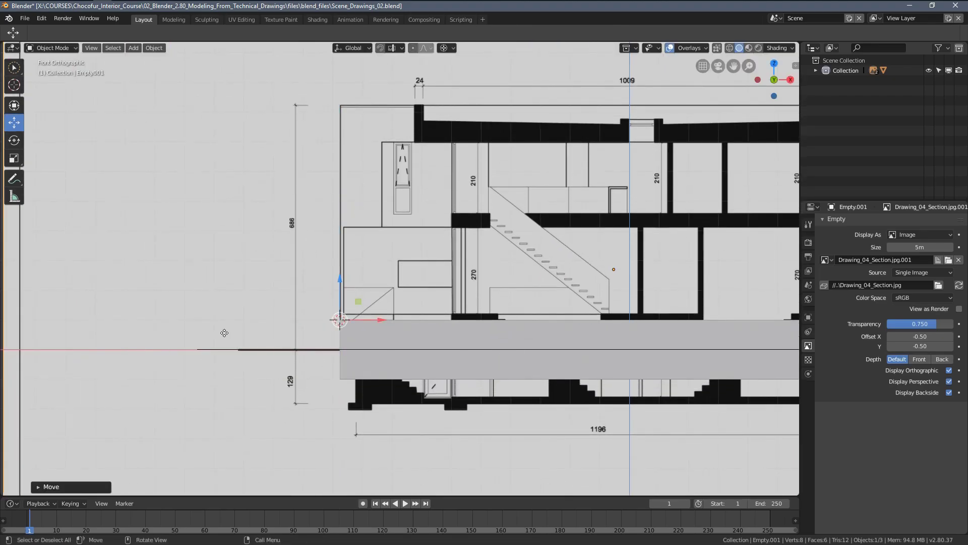
# Step: Delete the grey test cube from the perspective view
pyautogui.scroll(-3, 221, 342)
pyautogui.moveTo(309, 329); pyautogui.dragTo(531, 340, button='middle')
pyautogui.scroll(4, 531, 339)
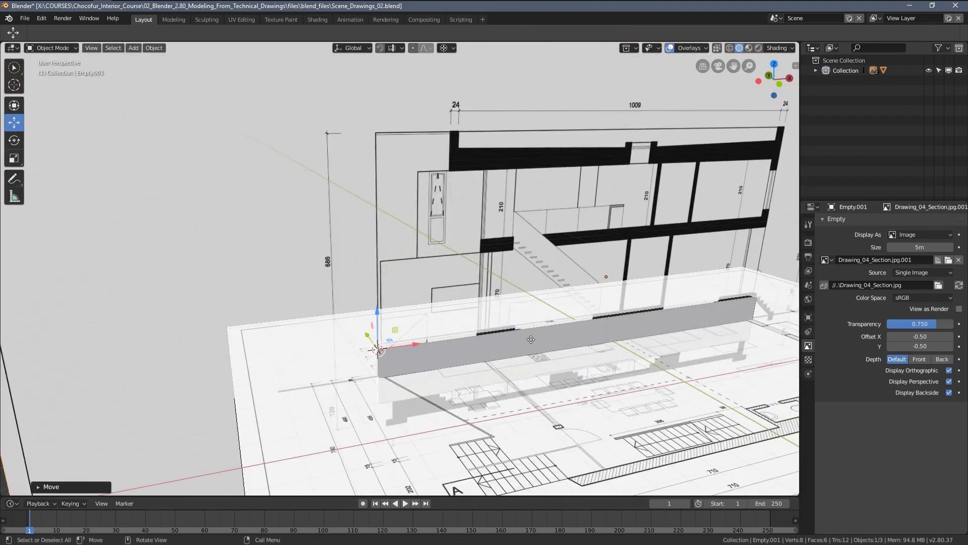
pyautogui.click(529, 342)
pyautogui.press('Delete')
pyautogui.scroll(3, 529, 341)
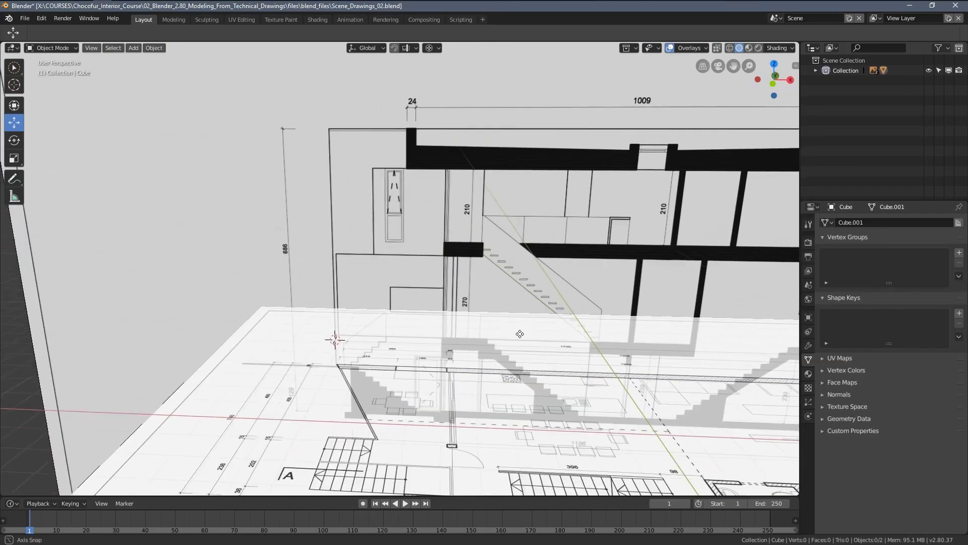
pyautogui.moveTo(529, 341)
pyautogui.mouseDown(button='middle')
pyautogui.moveTo(321, 215)
pyautogui.moveTo(383, 256)
pyautogui.moveTo(404, 337)
pyautogui.moveTo(394, 318)
pyautogui.moveTo(403, 260)
pyautogui.moveTo(479, 251)
pyautogui.moveTo(477, 328)
pyautogui.mouseUp(button='middle')
pyautogui.scroll(-3, 383, 255)
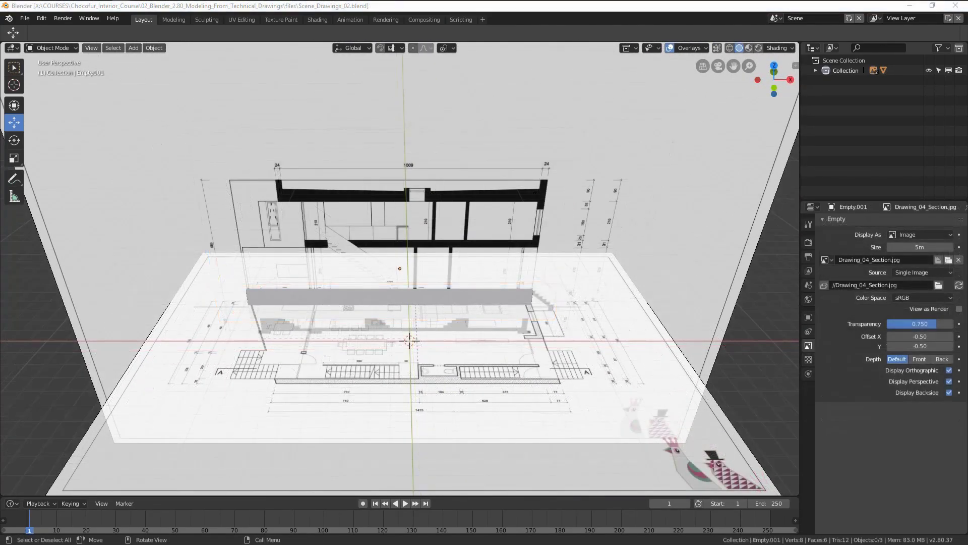
# Step: Add a new cube and move it up onto the staircase area in front view
pyautogui.click(897, 473)
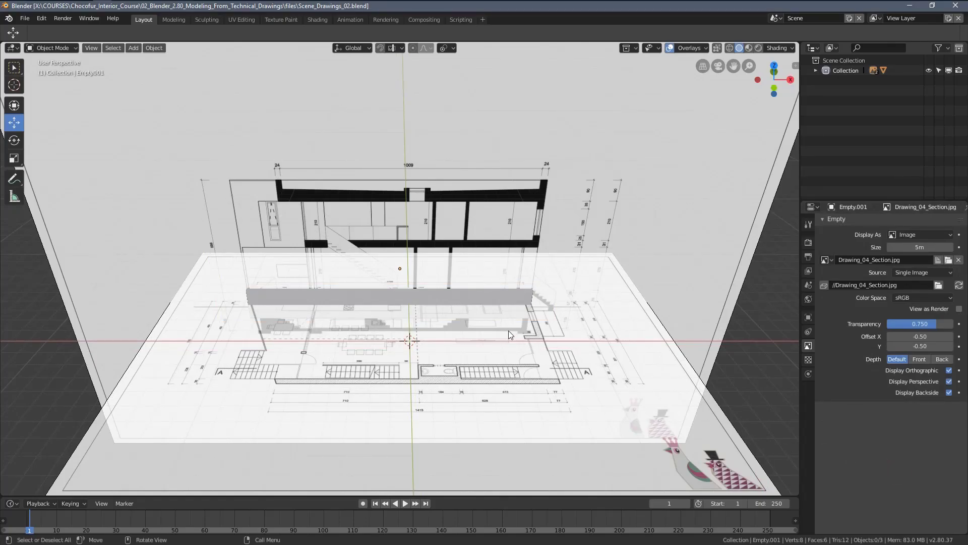
pyautogui.press('KP_7')
pyautogui.hotkey('shift', 'a')
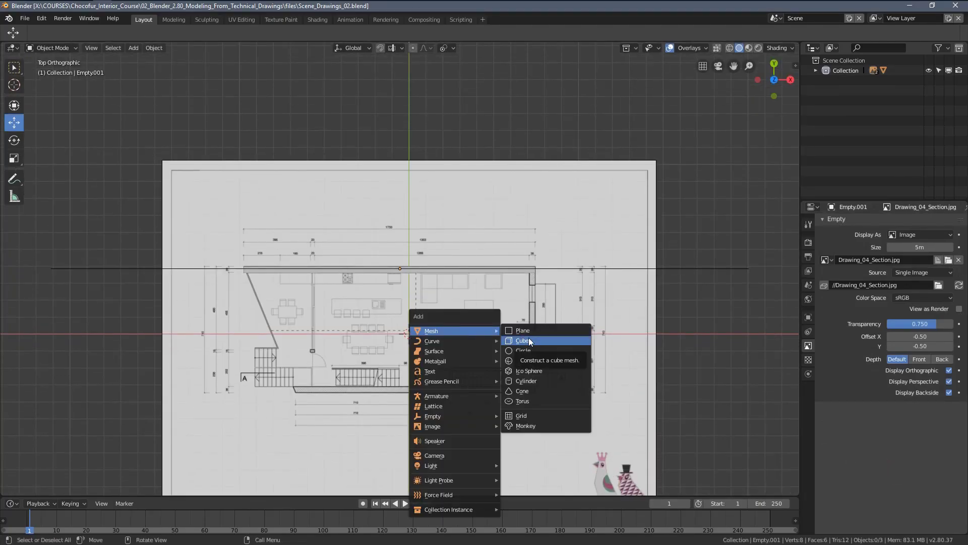
pyautogui.click(529, 338)
pyautogui.scroll(3, 422, 344)
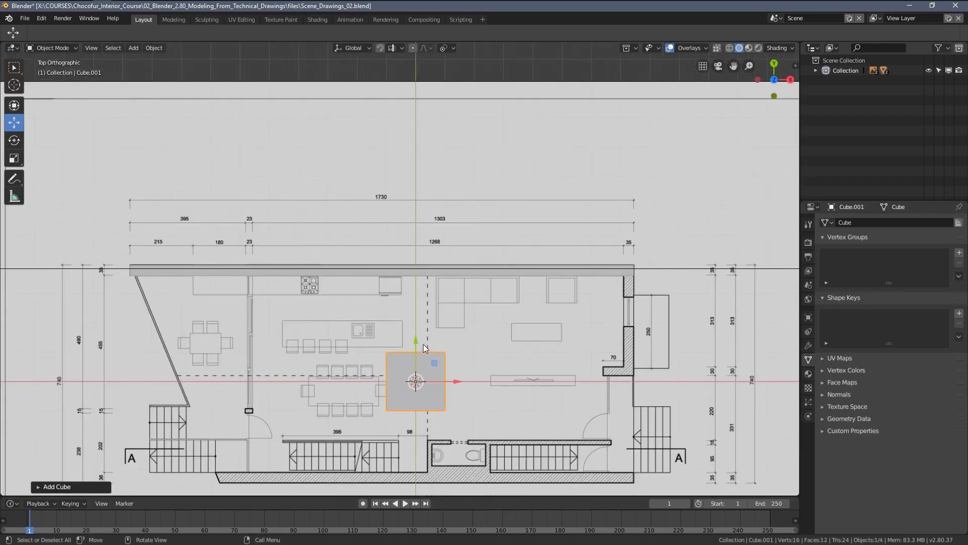
pyautogui.keyDown('shift'); pyautogui.moveTo(451, 308); pyautogui.dragTo(455, 293, button='middle'); pyautogui.keyUp('shift')
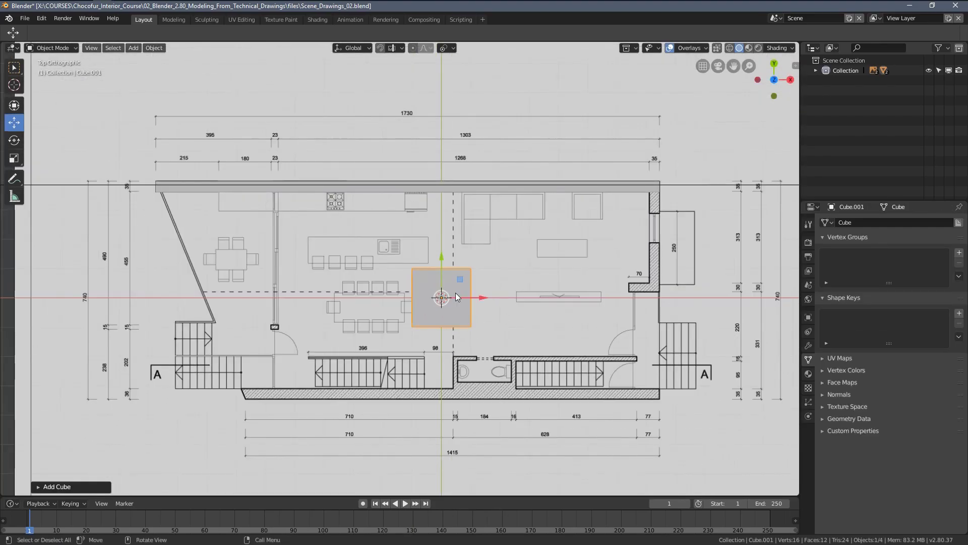
pyautogui.press('KP_1')
pyautogui.moveTo(482, 343); pyautogui.dragTo(367, 254)
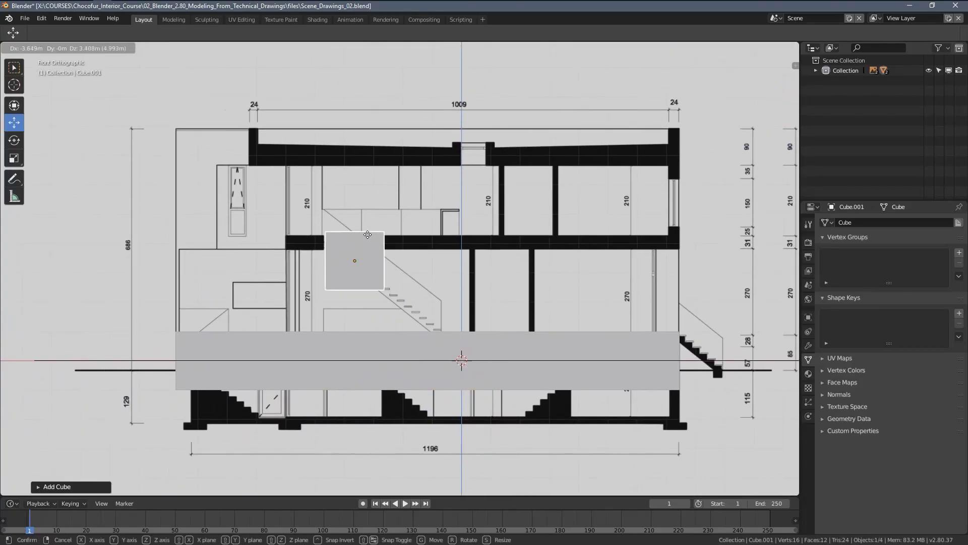
# Step: Delete the long grey slab and put the new cube into Edit Mode
pyautogui.click(330, 345)
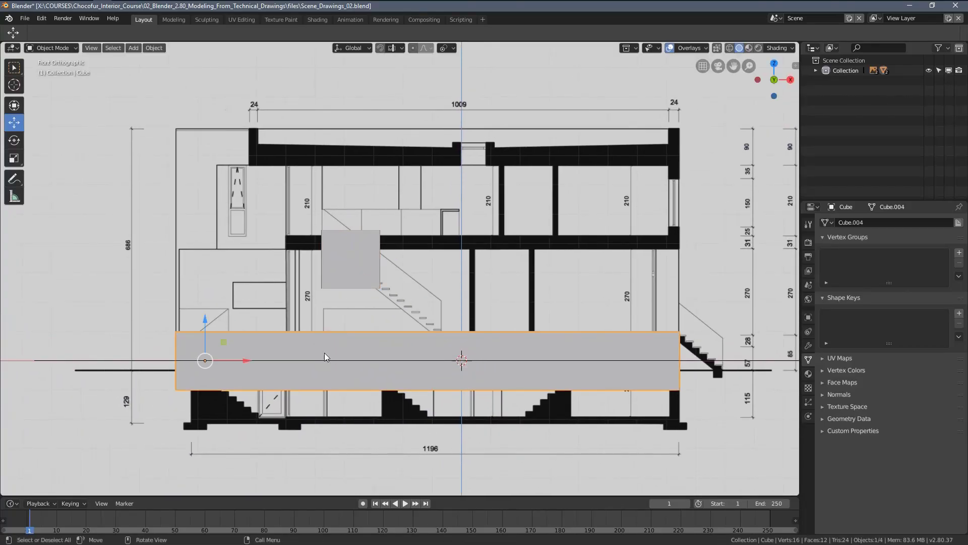
pyautogui.press('x')
pyautogui.click(343, 348)
pyautogui.scroll(2, 389, 324)
pyautogui.scroll(2, 389, 323)
pyautogui.click(388, 215)
pyautogui.press('Tab')
pyautogui.scroll(2, 387, 215)
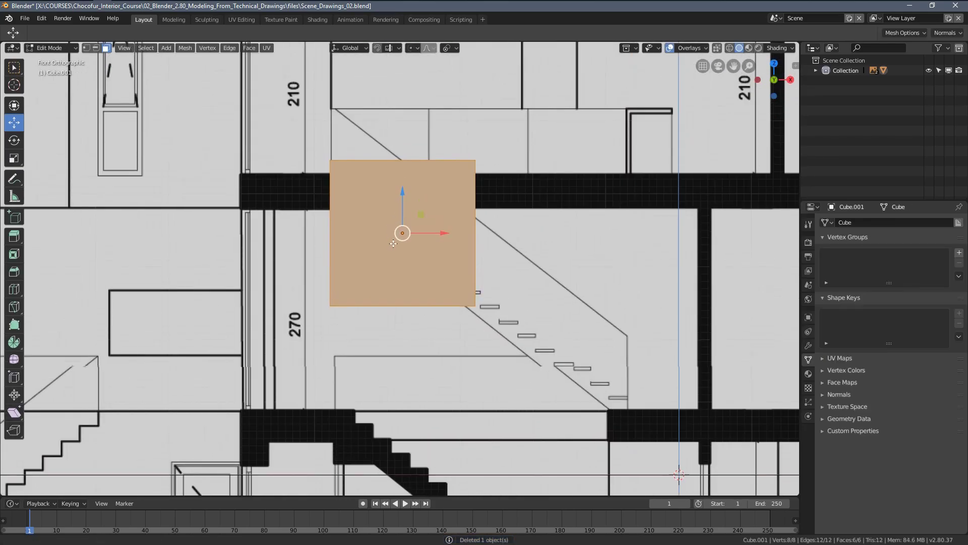
pyautogui.scroll(1, 394, 247)
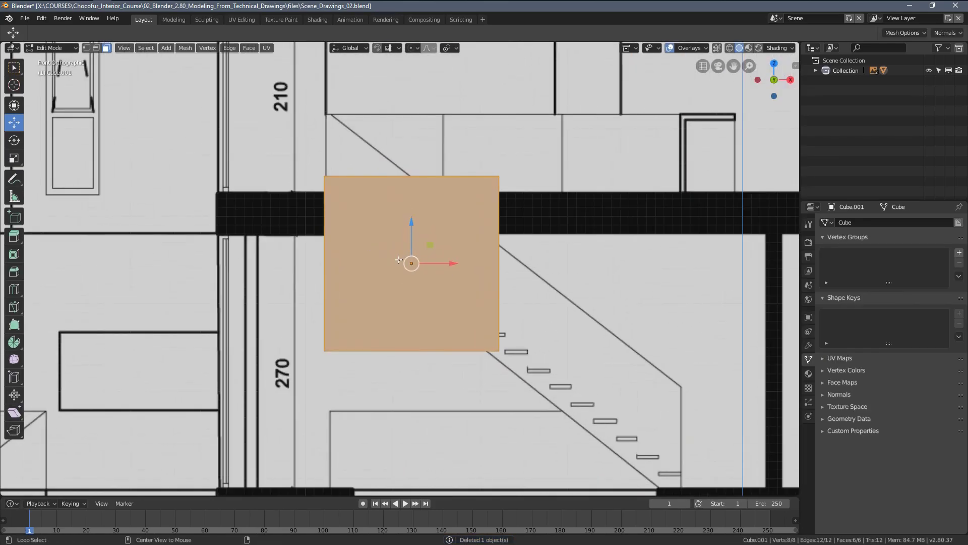
# Step: With X-ray on, shrink the cube to a small square placed at the top tread
pyautogui.hotkey('alt', 'z')
pyautogui.scroll(2, 423, 271)
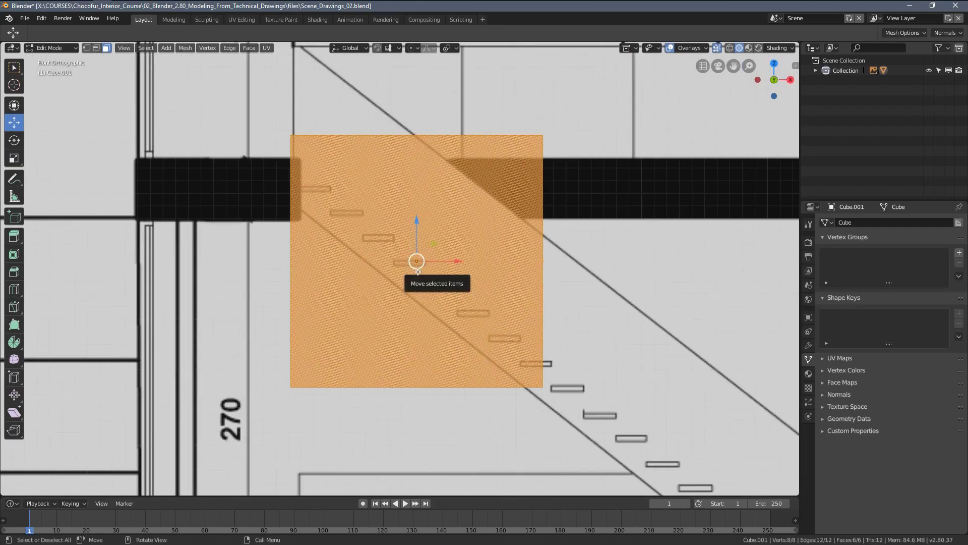
pyautogui.scroll(2, 294, 245)
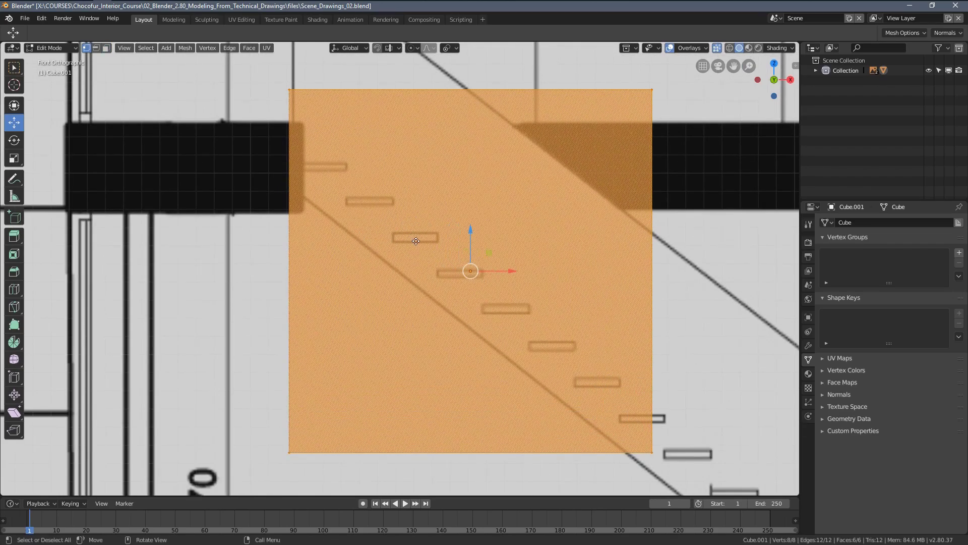
pyautogui.moveTo(426, 282); pyautogui.dragTo(440, 332)
pyautogui.press('s')
pyautogui.click(517, 322)
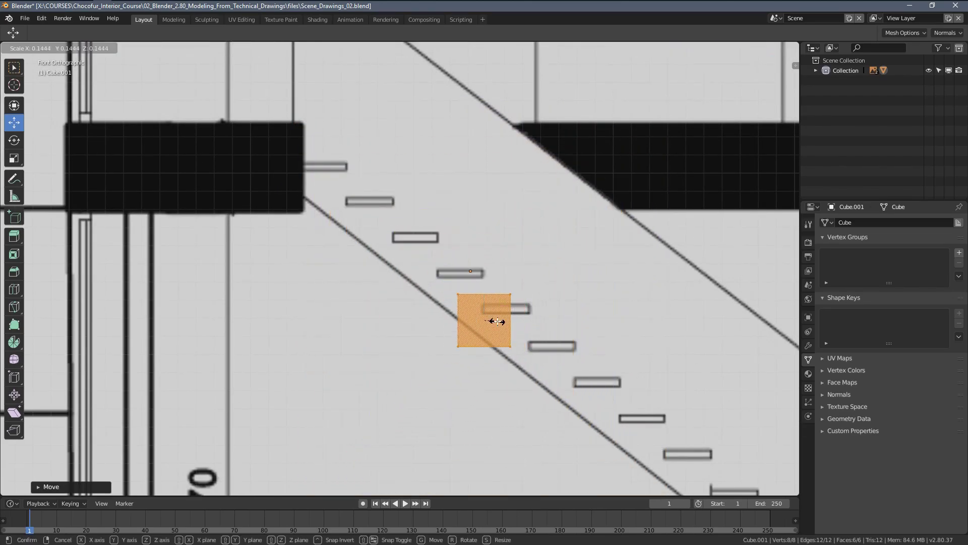
pyautogui.scroll(1, 370, 214)
pyautogui.scroll(1, 371, 215)
pyautogui.press('g')
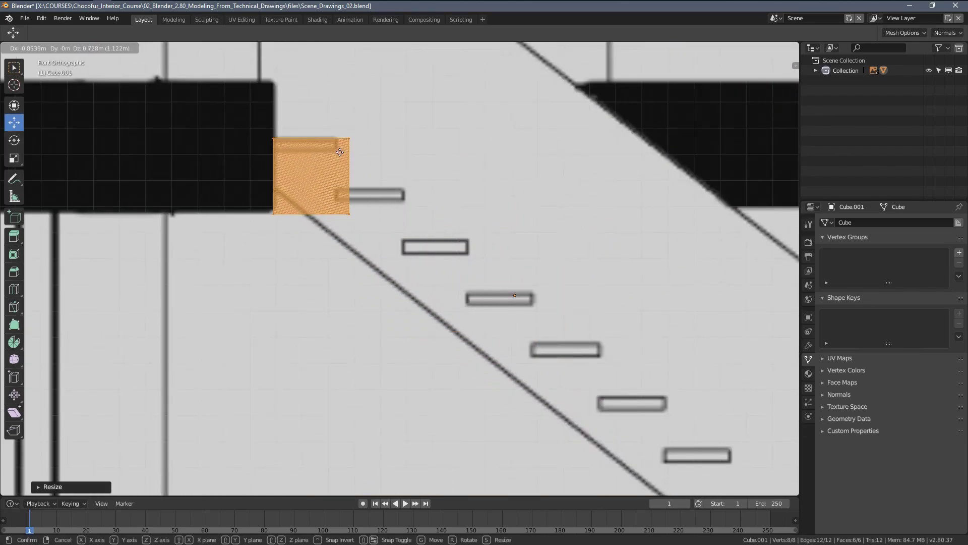
pyautogui.rightClick(346, 143)
pyautogui.scroll(2, 510, 270)
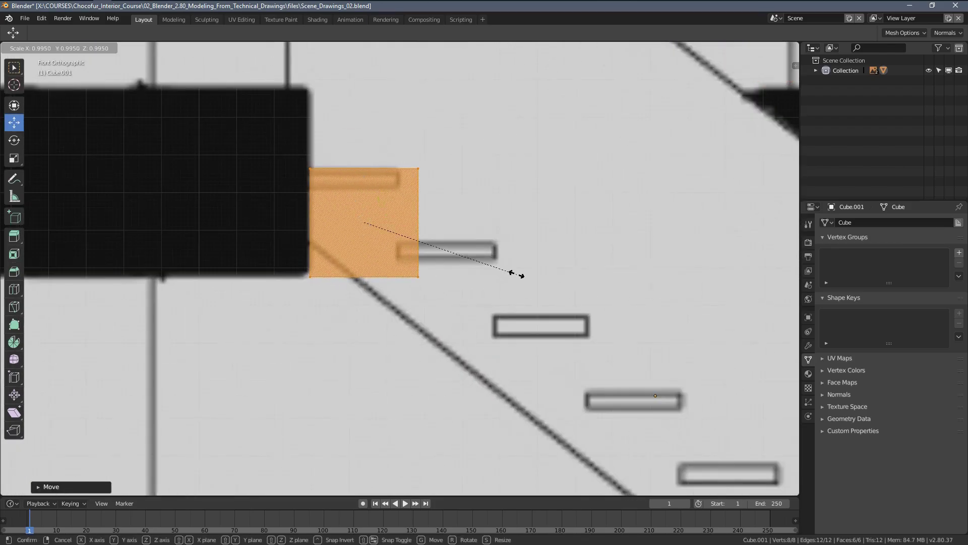
pyautogui.press('g')
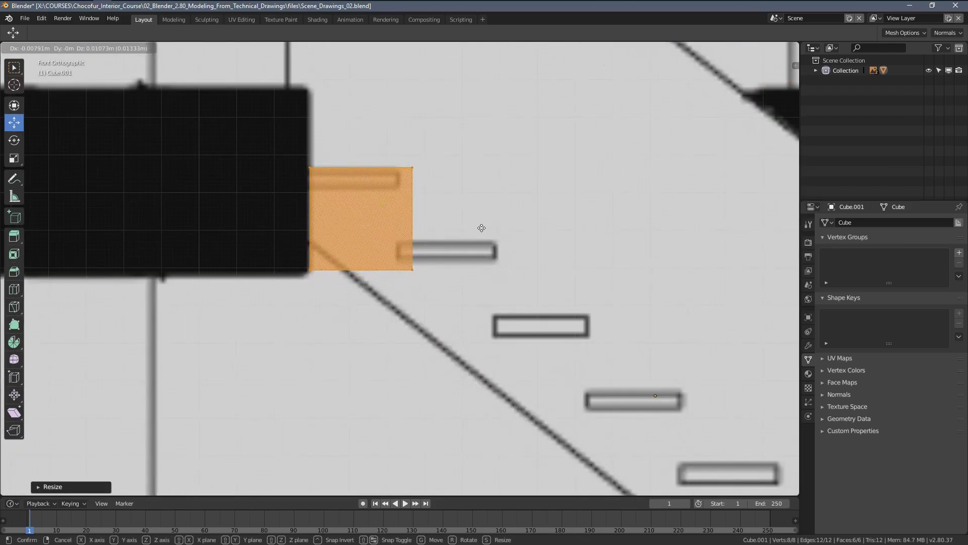
pyautogui.click(476, 222)
# Step: Shape the square into a thin tread matching the top step's width and height
pyautogui.hotkey('alt', 'a')
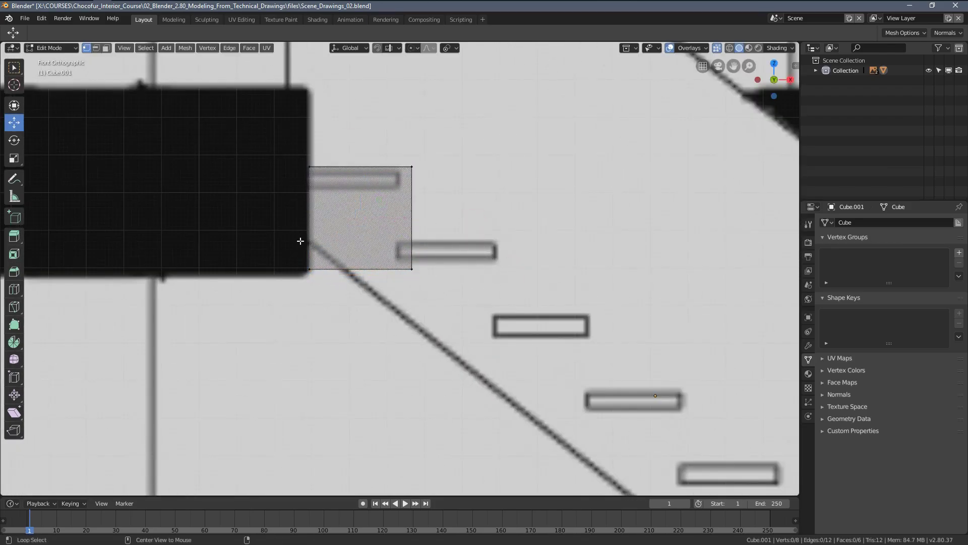
pyautogui.moveTo(361, 232); pyautogui.dragTo(369, 161)
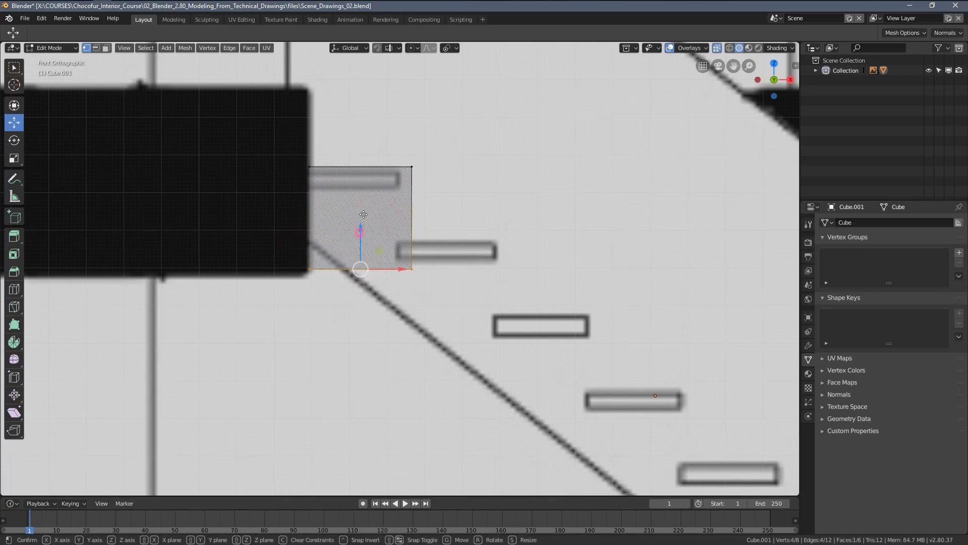
pyautogui.click(371, 155)
pyautogui.hotkey('alt', 'a')
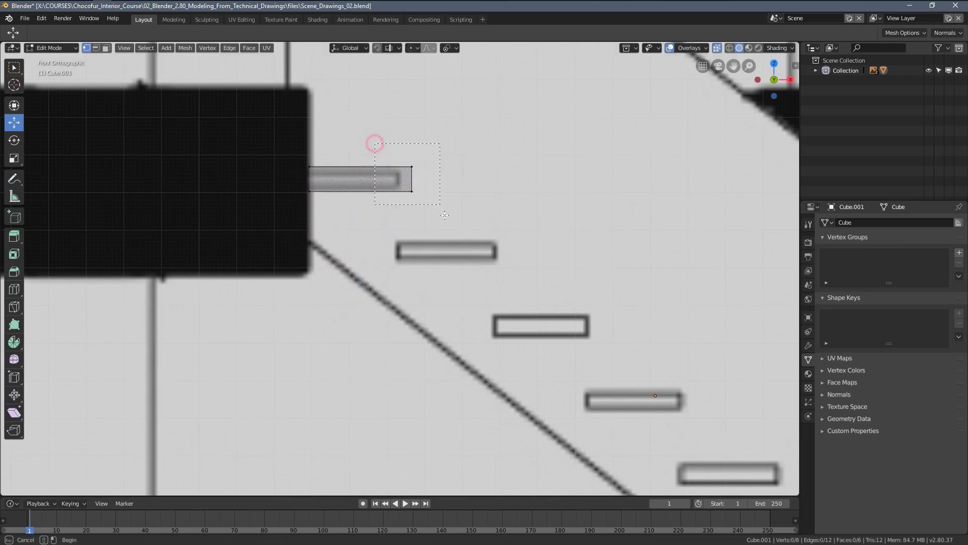
pyautogui.moveTo(445, 179); pyautogui.dragTo(439, 181)
pyautogui.press('a')
pyautogui.press('s')
pyautogui.press('z')
pyautogui.click(438, 173)
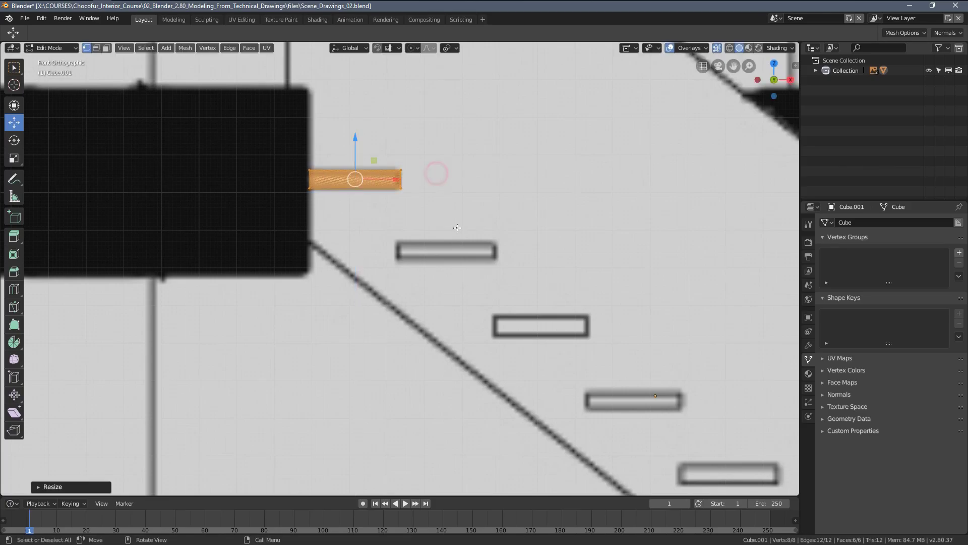
pyautogui.scroll(-5, 452, 178)
pyautogui.scroll(4, 418, 226)
# Step: Duplicate the tread down successive steps of the drawn staircase
pyautogui.keyDown('shift'); pyautogui.moveTo(440, 237); pyautogui.dragTo(418, 227, button='middle'); pyautogui.keyUp('shift')
pyautogui.hotkey('shift', 'd')
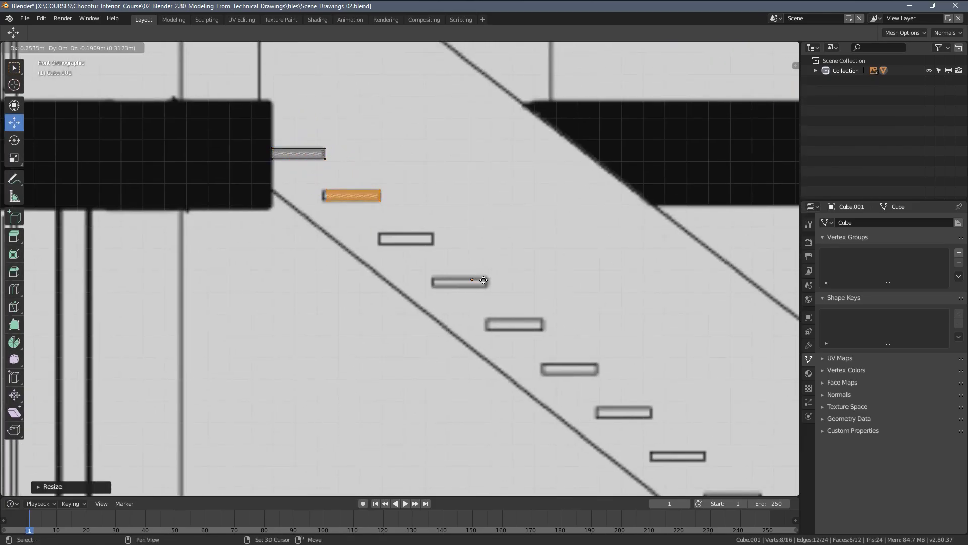
pyautogui.click(484, 280)
pyautogui.keyDown('shift'); pyautogui.moveTo(496, 299); pyautogui.dragTo(456, 277, button='middle'); pyautogui.keyUp('shift')
pyautogui.hotkey('shift', 'r')
pyautogui.hotkey('shift', 'r')
pyautogui.hotkey('shift', 'r')
pyautogui.scroll(-3, 483, 312)
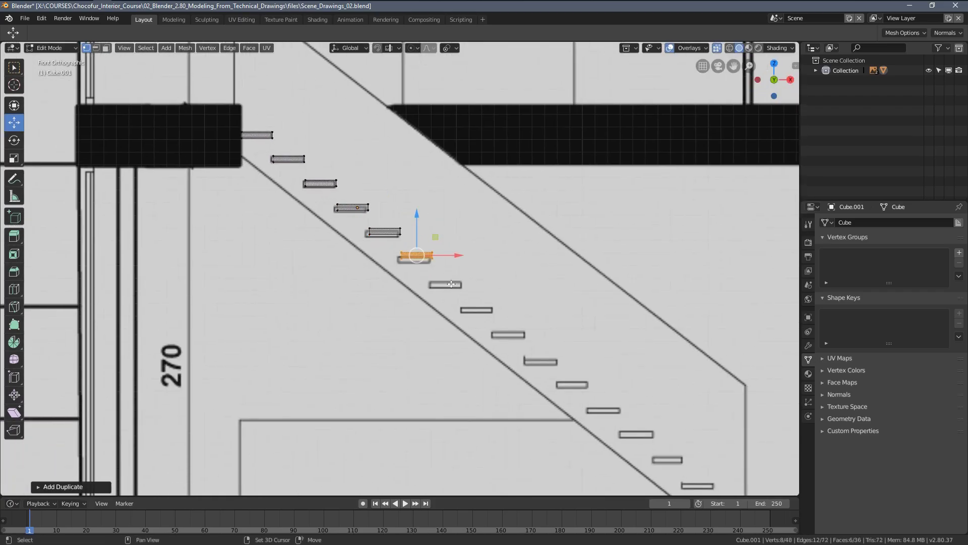
pyautogui.hotkey('shift', 'r')
pyautogui.hotkey('shift', 'r')
pyautogui.moveTo(493, 325)
pyautogui.keyDown('shift'); pyautogui.mouseDown(button='middle')
pyautogui.moveTo(383, 226)
pyautogui.moveTo(447, 289)
pyautogui.mouseUp(button='middle'); pyautogui.keyUp('shift')
# Step: Snap the 3D cursor to the top step to serve as the scaling pivot
pyautogui.press('a')
pyautogui.hotkey('alt', 'a')
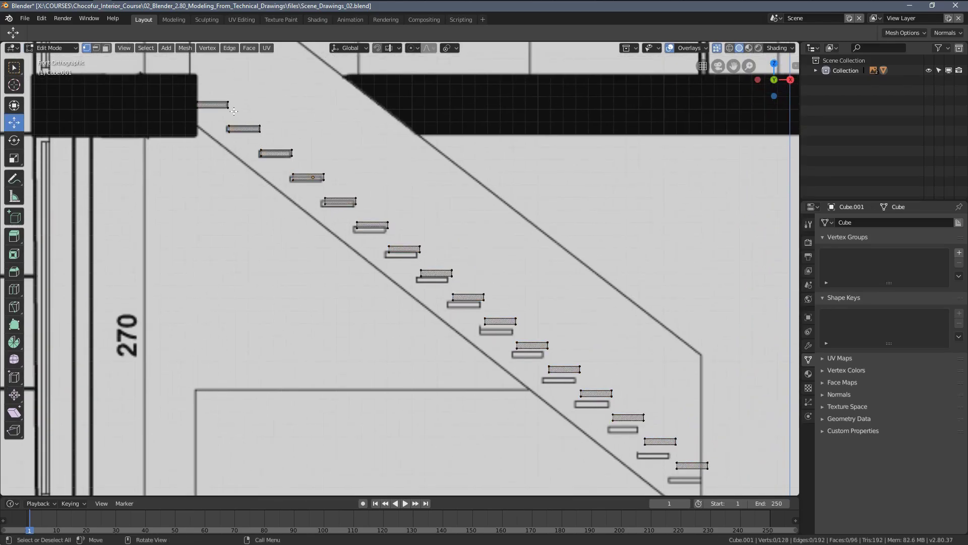
pyautogui.press('l')
pyautogui.hotkey('shift', 's')
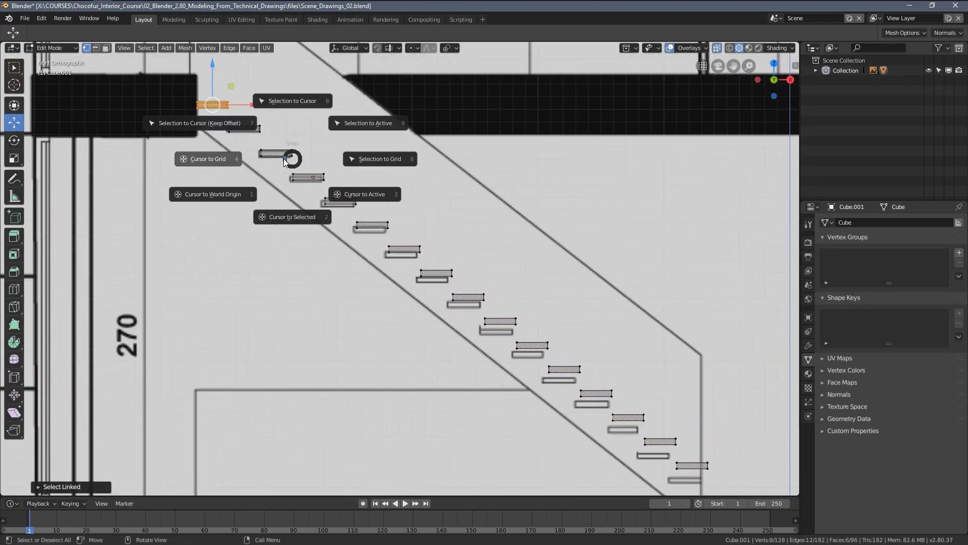
pyautogui.click(292, 220)
pyautogui.press('Tab')
pyautogui.press('.')
# Step: Set the pivot to the 3D cursor and stretch the step cubes vertically along Z
pyautogui.click(418, 249)
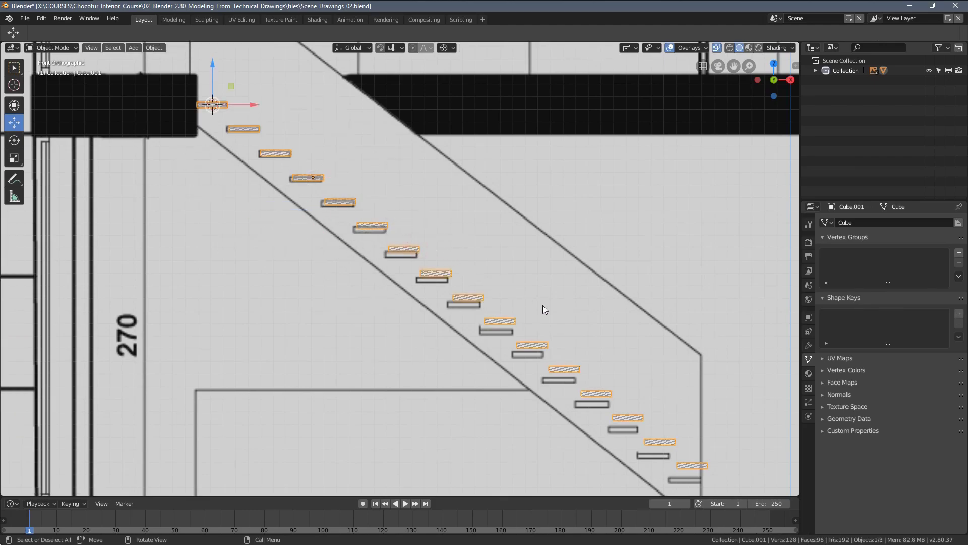
pyautogui.keyDown('shift'); pyautogui.moveTo(543, 305); pyautogui.dragTo(473, 271, button='middle'); pyautogui.keyUp('shift')
pyautogui.scroll(1, 555, 280)
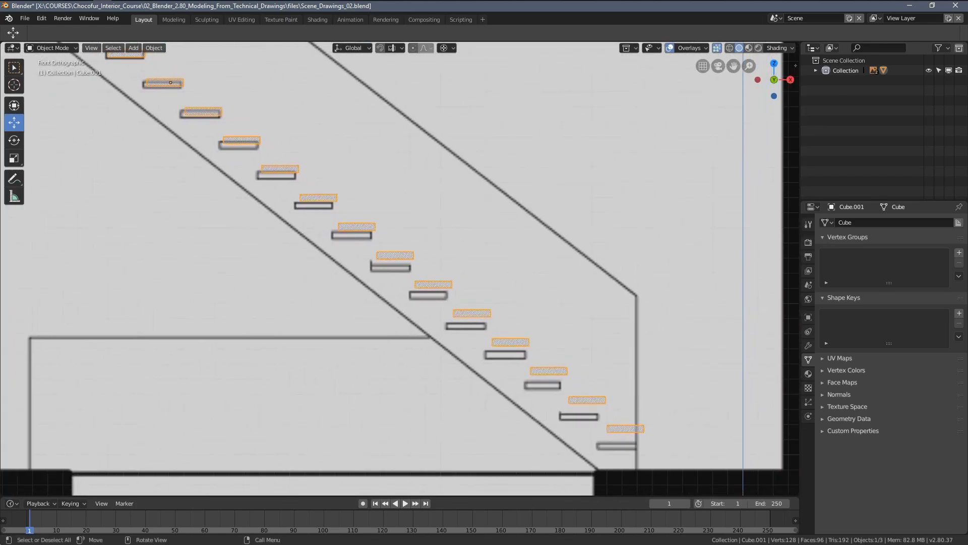
pyautogui.press('s')
pyautogui.press('z')
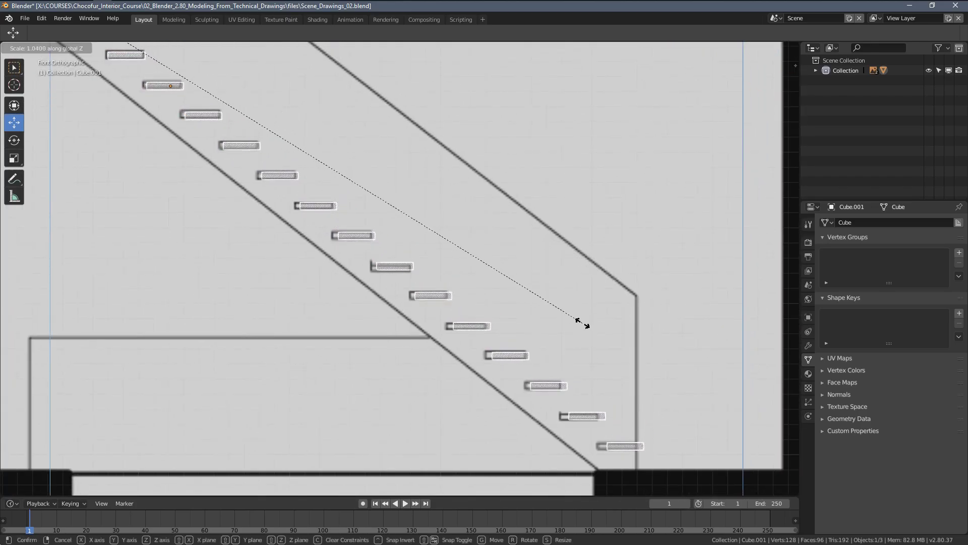
pyautogui.click(584, 325)
# Step: Scale the step cubes along X so the tread copies reach the staircase's lower end
pyautogui.keyDown('shift'); pyautogui.moveTo(585, 320); pyautogui.dragTo(549, 326, button='middle'); pyautogui.keyUp('shift')
pyautogui.scroll(2, 605, 350)
pyautogui.press('s')
pyautogui.press('x')
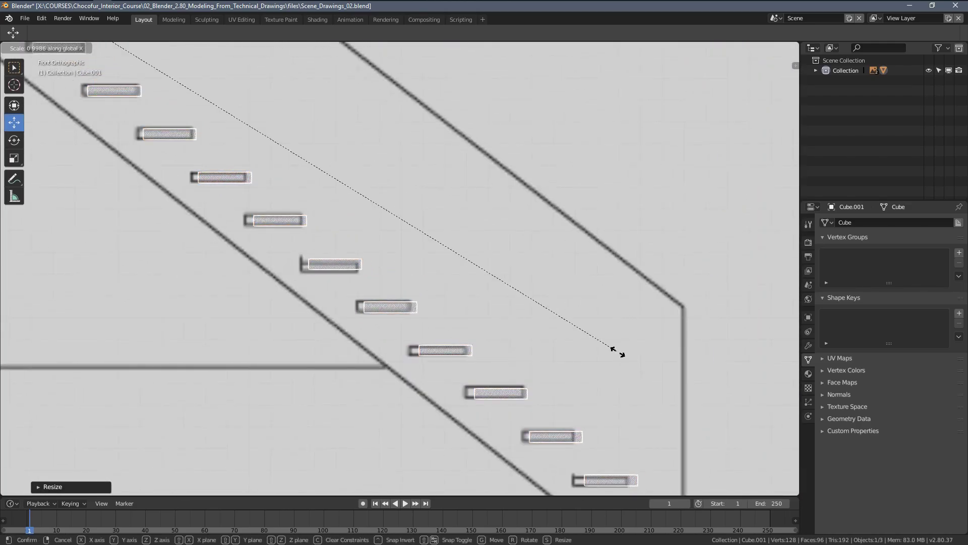
pyautogui.click(577, 355)
pyautogui.scroll(-5, 577, 355)
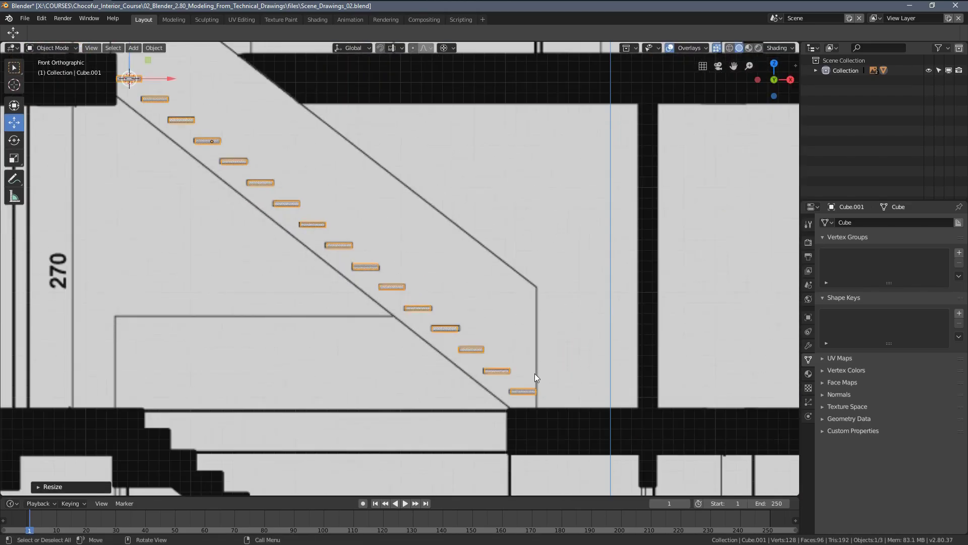
pyautogui.scroll(2, 444, 309)
pyautogui.scroll(-1, 444, 309)
pyautogui.scroll(1, 279, 203)
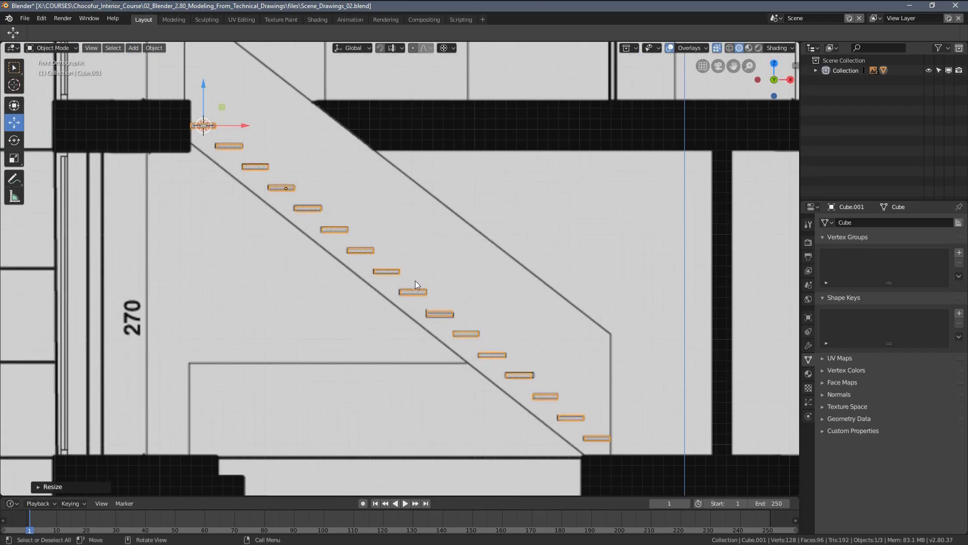
pyautogui.scroll(-4, 458, 286)
pyautogui.scroll(3, 437, 291)
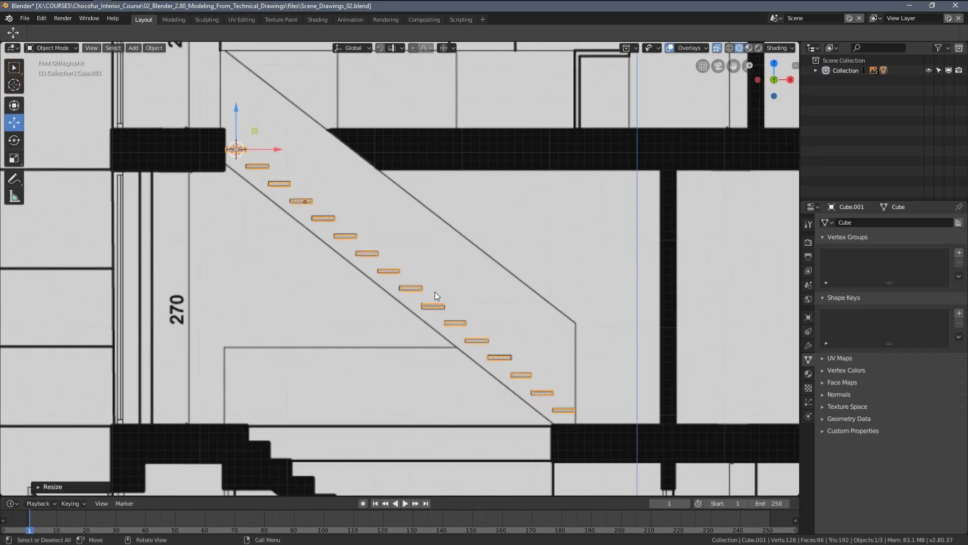
# Step: In Top view, scale all the step geometry wider in Edit Mode
pyautogui.press('KP_7')
pyautogui.scroll(3, 434, 291)
pyautogui.press('Tab')
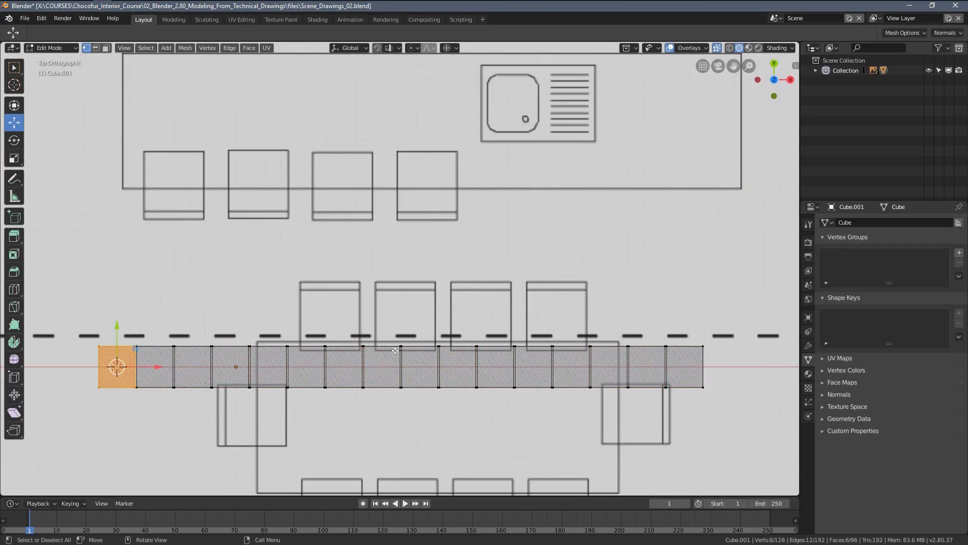
pyautogui.press('a')
pyautogui.press('s')
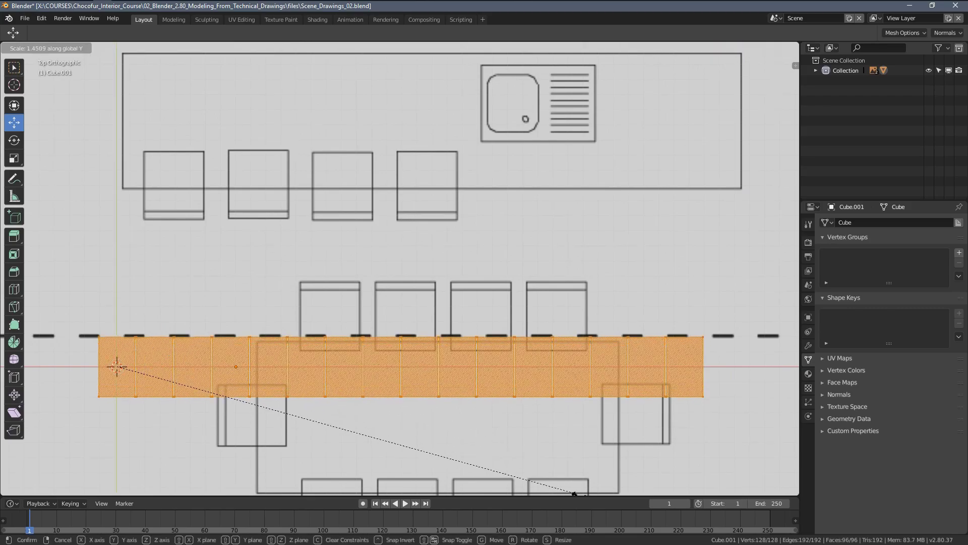
pyautogui.click(212, 251)
pyautogui.press('Tab')
# Step: Move the steps over the floor plan's drawn staircase
pyautogui.scroll(-5, 229, 254)
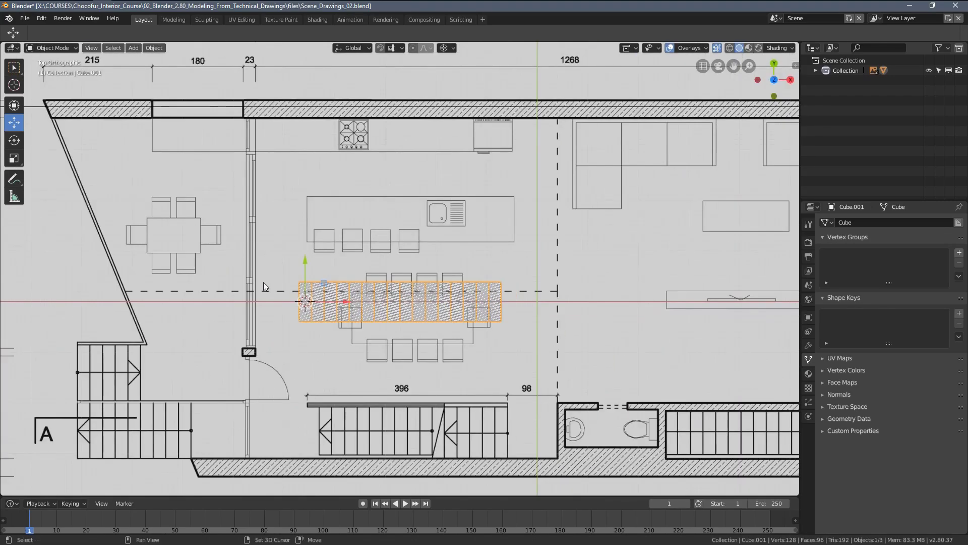
pyautogui.scroll(3, 276, 203)
pyautogui.moveTo(253, 146); pyautogui.dragTo(348, 374)
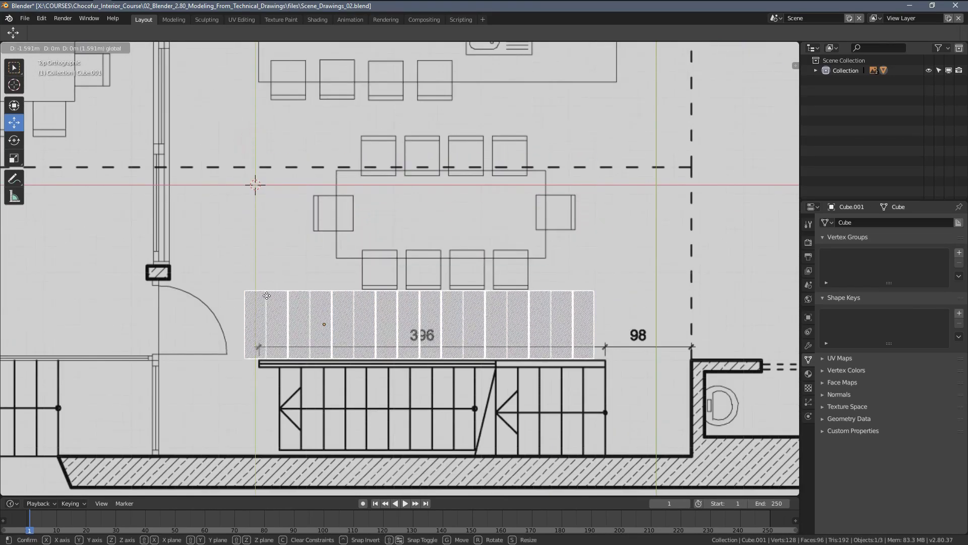
pyautogui.keyDown('shift'); pyautogui.moveTo(349, 374); pyautogui.dragTo(351, 300, button='middle'); pyautogui.keyUp('shift')
pyautogui.scroll(3, 351, 299)
pyautogui.press('Tab')
pyautogui.scroll(-5, 450, 323)
pyautogui.scroll(4, 430, 320)
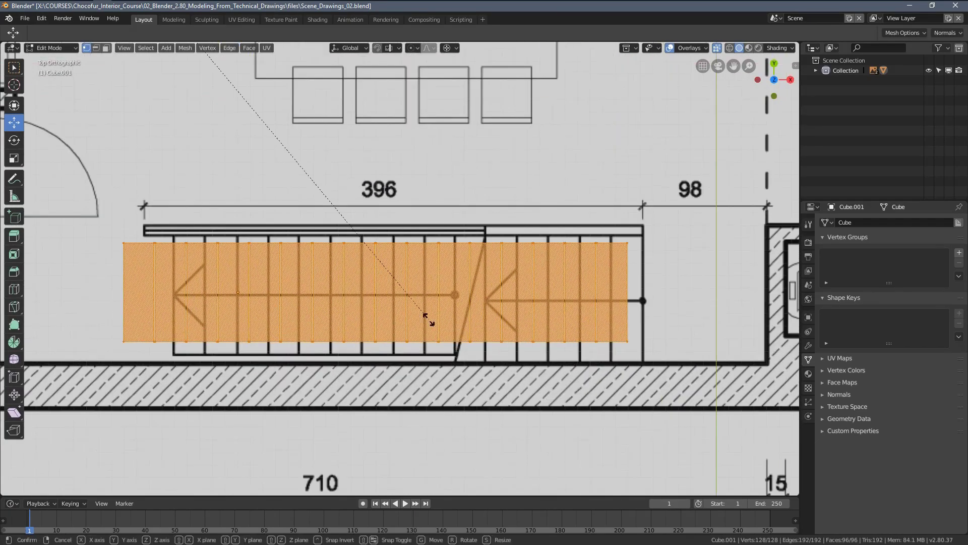
pyautogui.press('Tab')
pyautogui.scroll(-5, 424, 298)
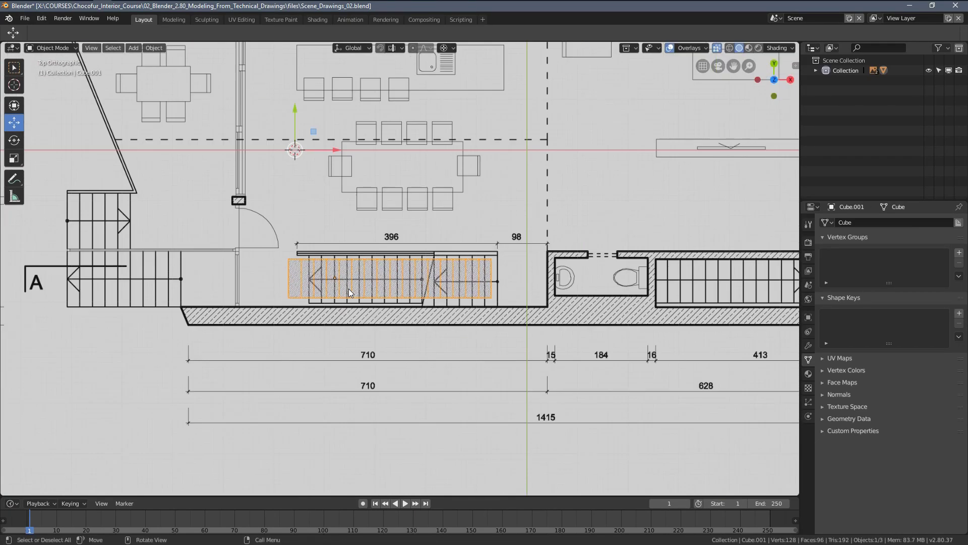
# Step: Switch transform orientation to Global and rescale the steps along Y to the staircase width
pyautogui.press('.')
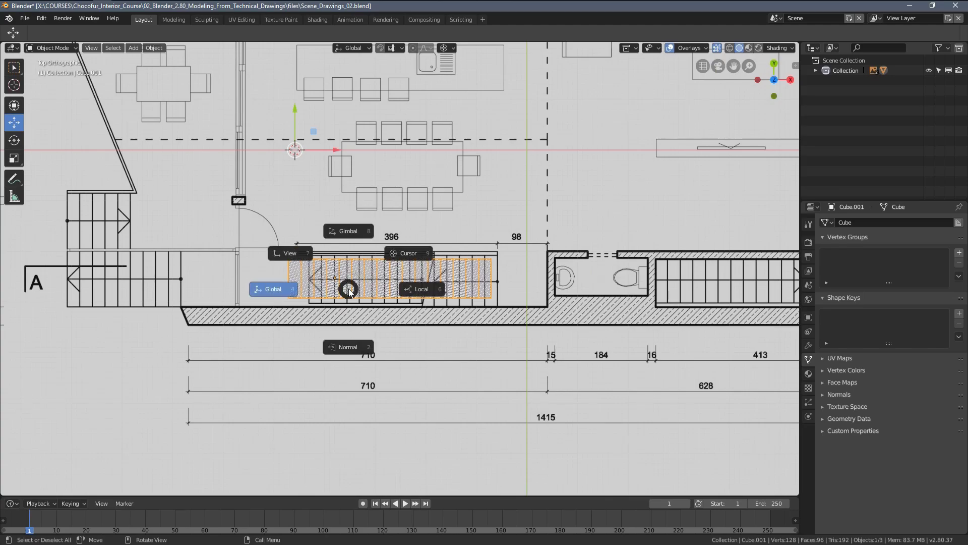
pyautogui.click(285, 256)
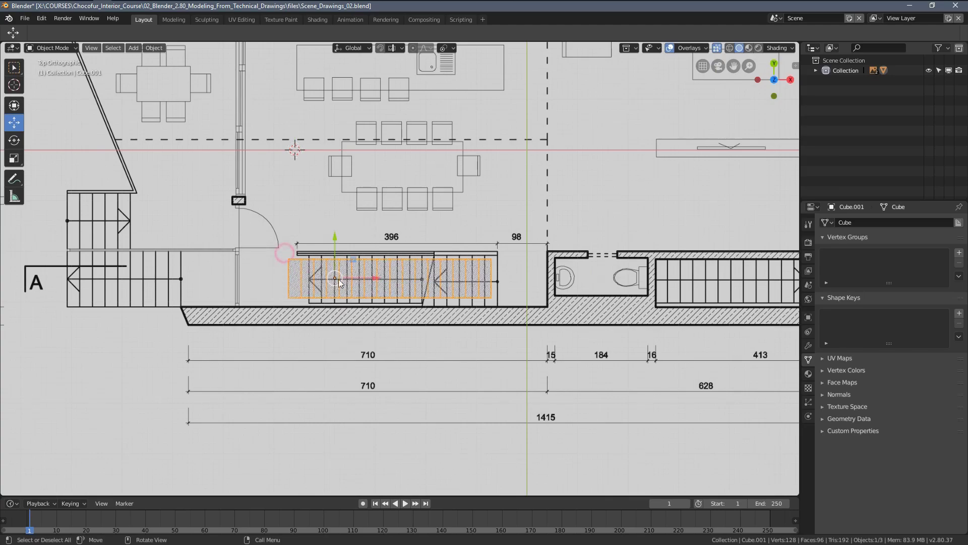
pyautogui.scroll(4, 389, 283)
pyautogui.press('Tab')
pyautogui.press('s')
pyautogui.press('y')
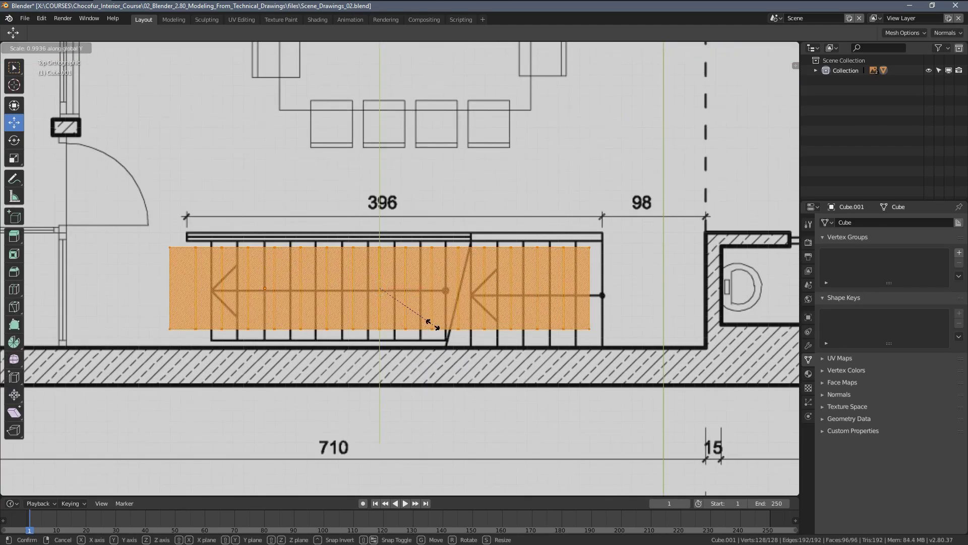
pyautogui.click(437, 330)
pyautogui.press('Tab')
pyautogui.scroll(2, 405, 305)
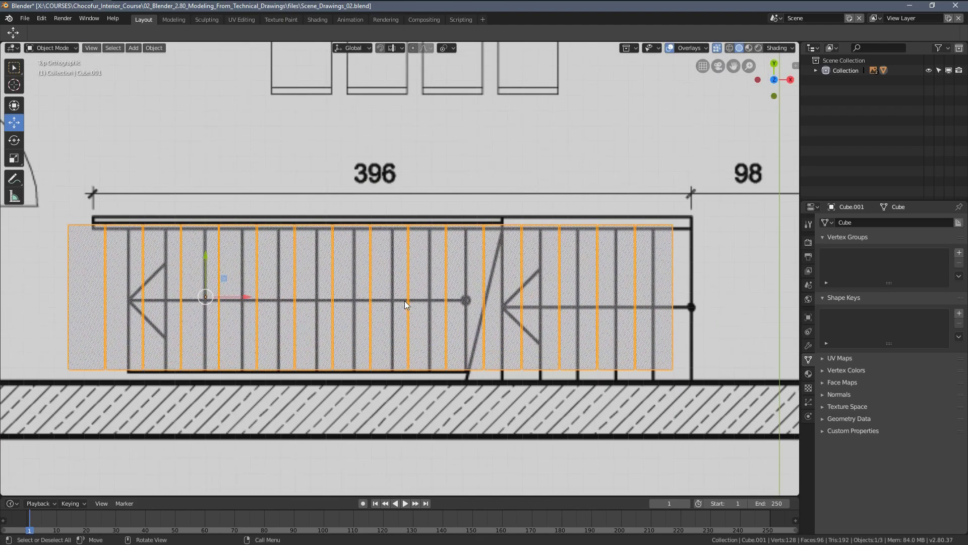
# Step: Slide the steps right along X to line up with the plan's treads
pyautogui.moveTo(247, 295); pyautogui.dragTo(270, 305)
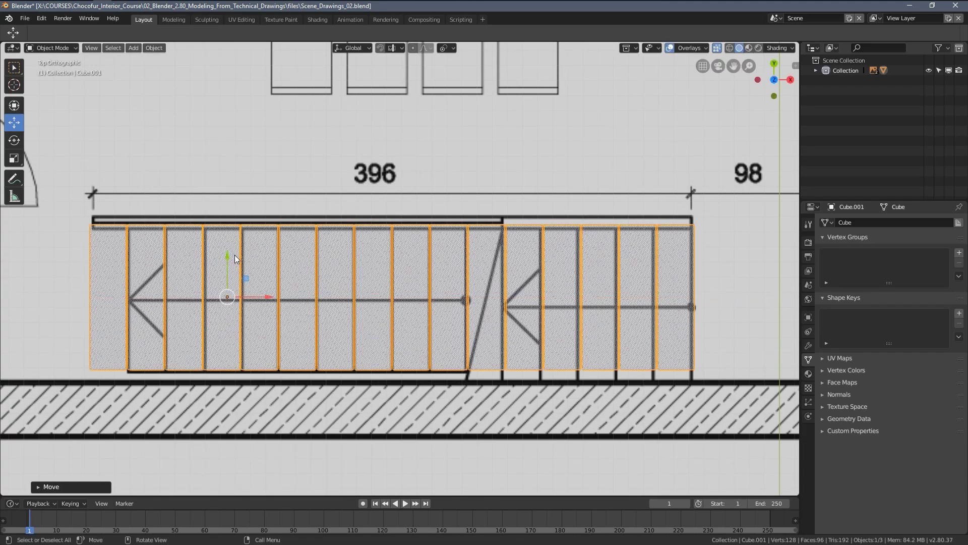
pyautogui.press('Tab')
pyautogui.press('a')
pyautogui.press('s')
pyautogui.press('Escape')
pyautogui.press('Tab')
# Step: Check the steps against the section in Front view, then frame them in Top view
pyautogui.press('KP_1')
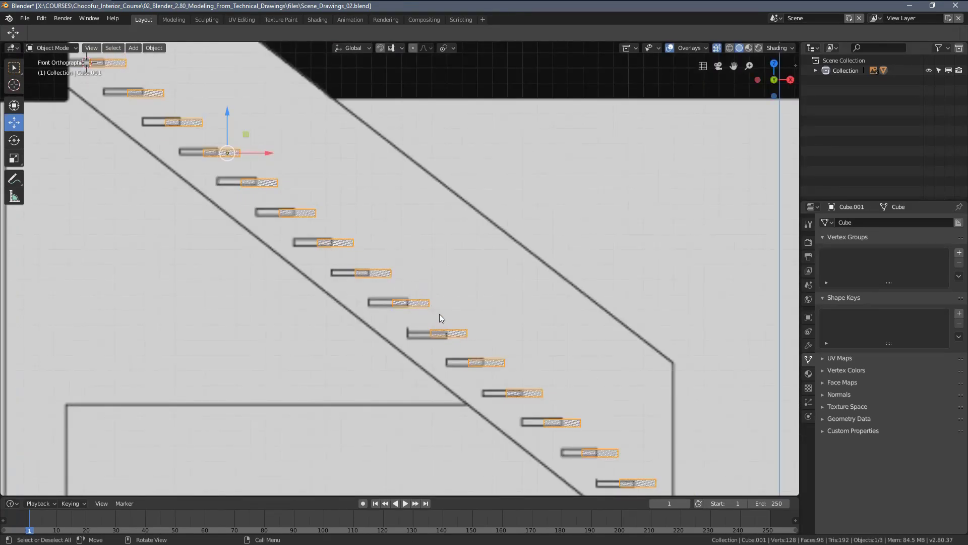
pyautogui.scroll(-3, 442, 316)
pyautogui.scroll(-4, 258, 170)
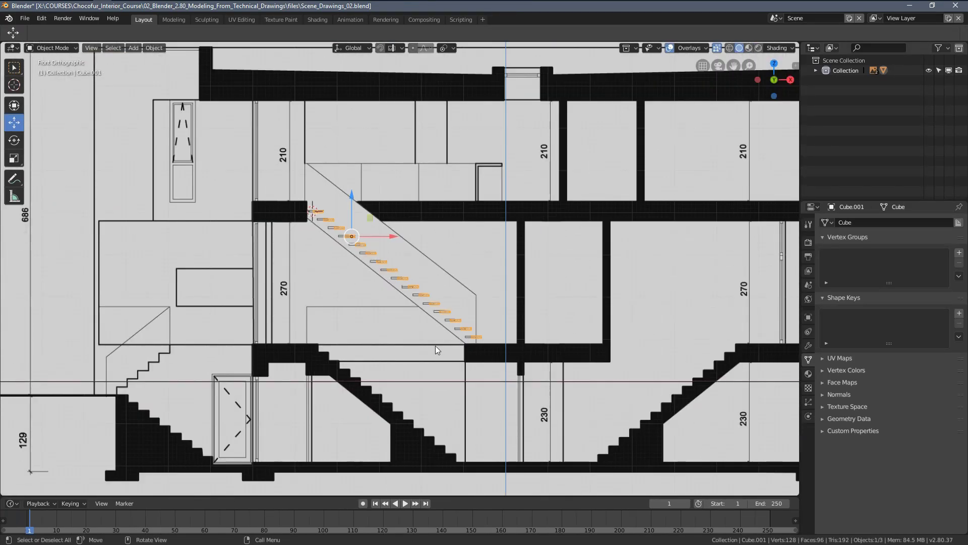
pyautogui.press('KP_7')
pyautogui.press('KP_Decimal')
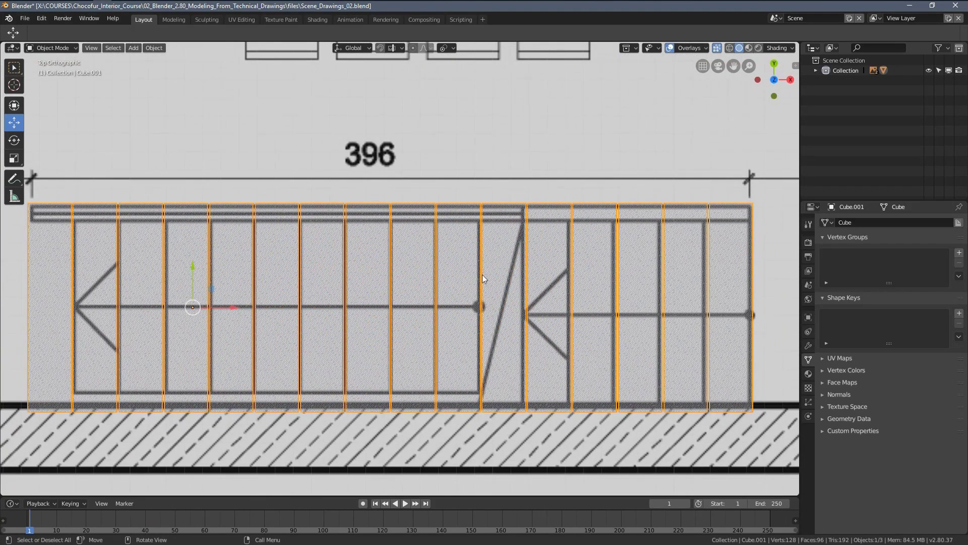
pyautogui.scroll(-3, 492, 324)
pyautogui.scroll(-1, 426, 292)
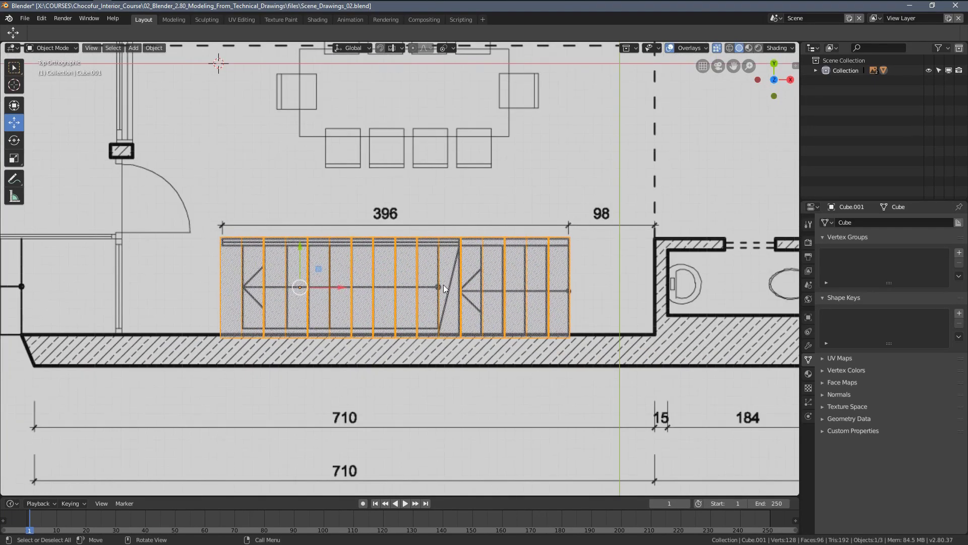
pyautogui.moveTo(483, 284)
pyautogui.mouseDown(button='middle')
pyautogui.moveTo(414, 222)
pyautogui.moveTo(344, 180)
pyautogui.moveTo(400, 189)
pyautogui.mouseUp(button='middle')
pyautogui.press('`')
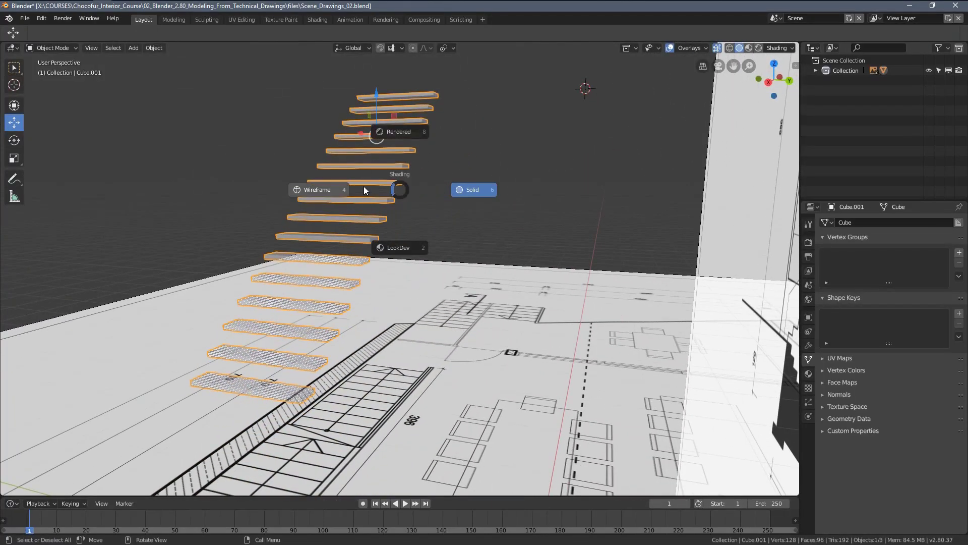
pyautogui.press('Escape')
pyautogui.click(415, 249)
pyautogui.moveTo(414, 249)
pyautogui.mouseDown(button='middle')
pyautogui.moveTo(449, 231)
pyautogui.moveTo(480, 264)
pyautogui.moveTo(585, 256)
pyautogui.moveTo(541, 272)
pyautogui.mouseUp(button='middle')
pyautogui.moveTo(396, 259)
pyautogui.mouseDown(button='middle')
pyautogui.moveTo(488, 253)
pyautogui.moveTo(492, 229)
pyautogui.moveTo(436, 245)
pyautogui.moveTo(420, 226)
pyautogui.moveTo(404, 232)
pyautogui.moveTo(452, 237)
pyautogui.moveTo(477, 216)
pyautogui.moveTo(467, 253)
pyautogui.mouseUp(button='middle')
# Step: Zoom out in Top view to show the entire floor plan with the test staircase
pyautogui.press('KP_7')
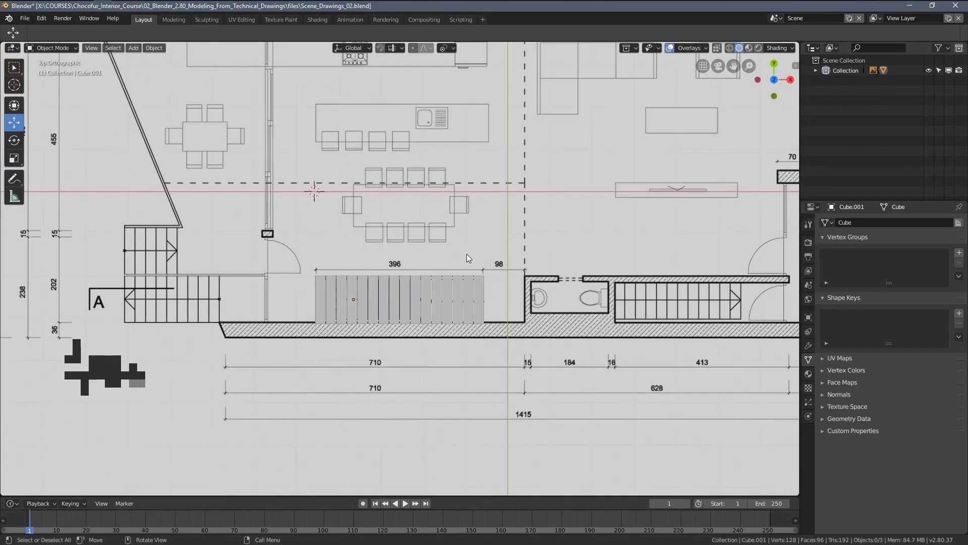
pyautogui.scroll(-2, 378, 295)
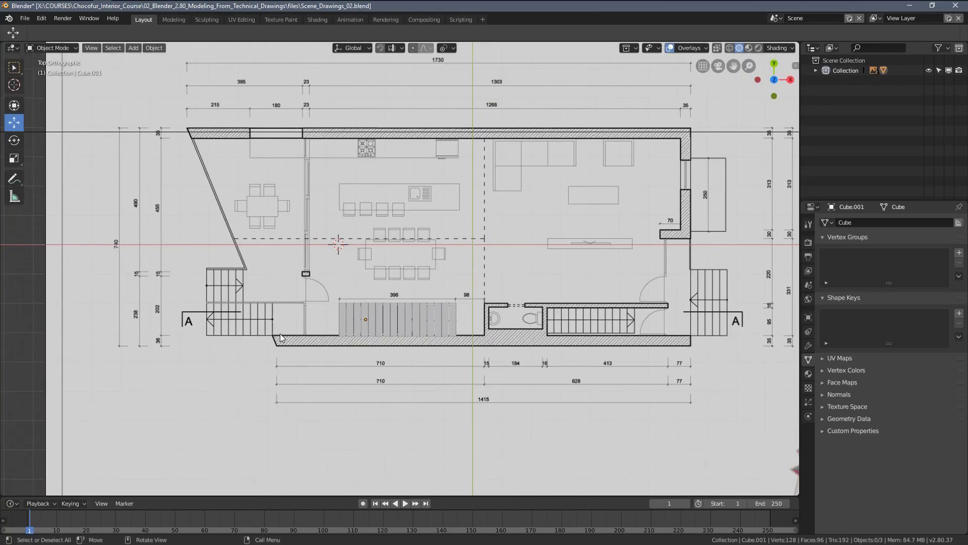